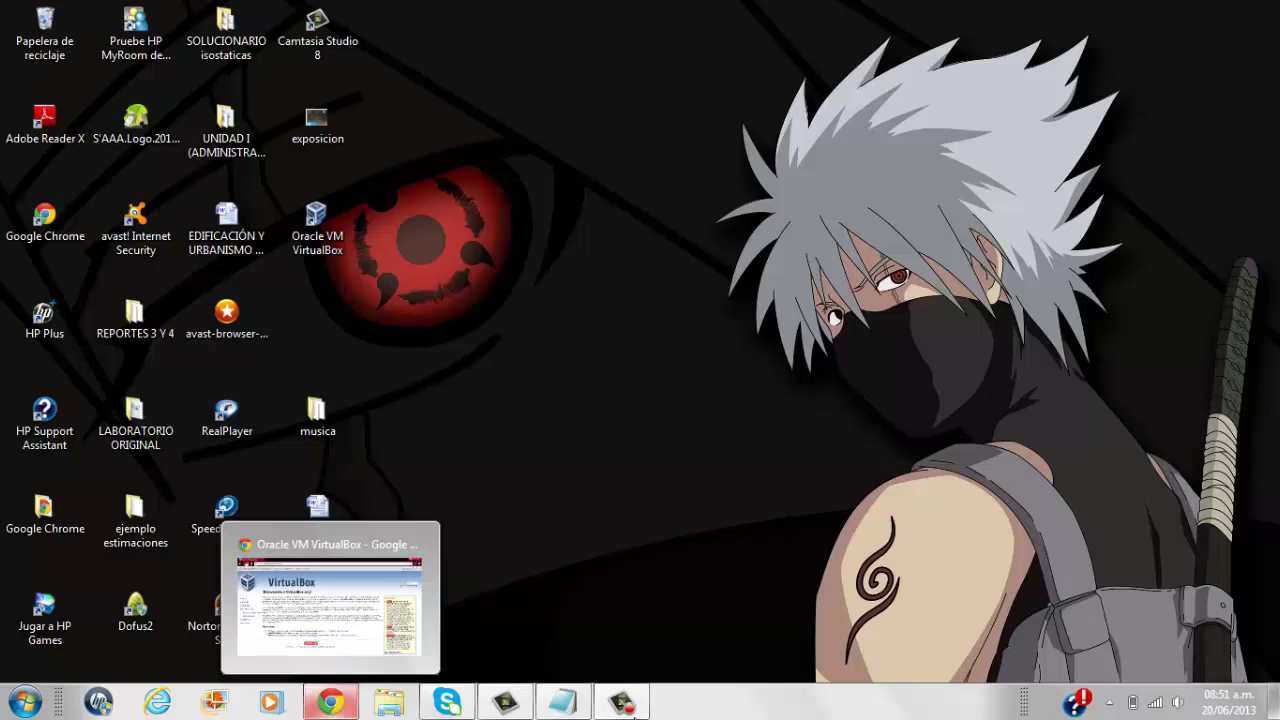
click(562, 708)
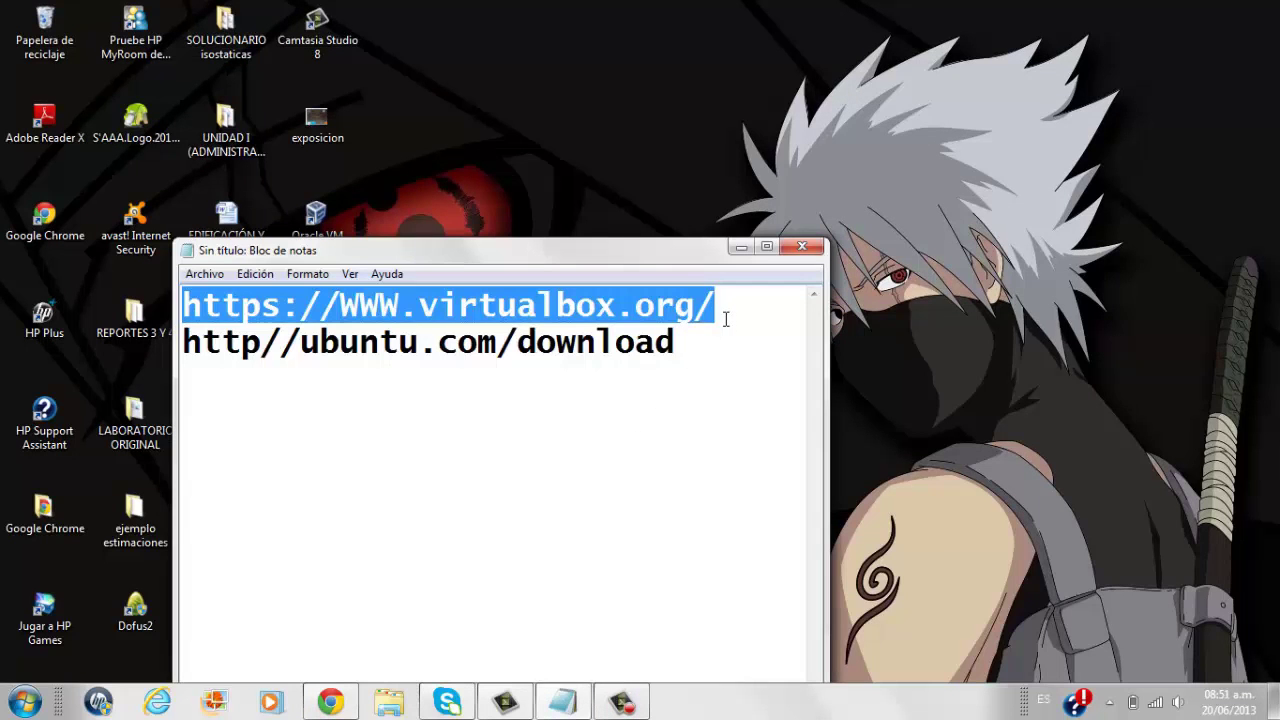
click(681, 514)
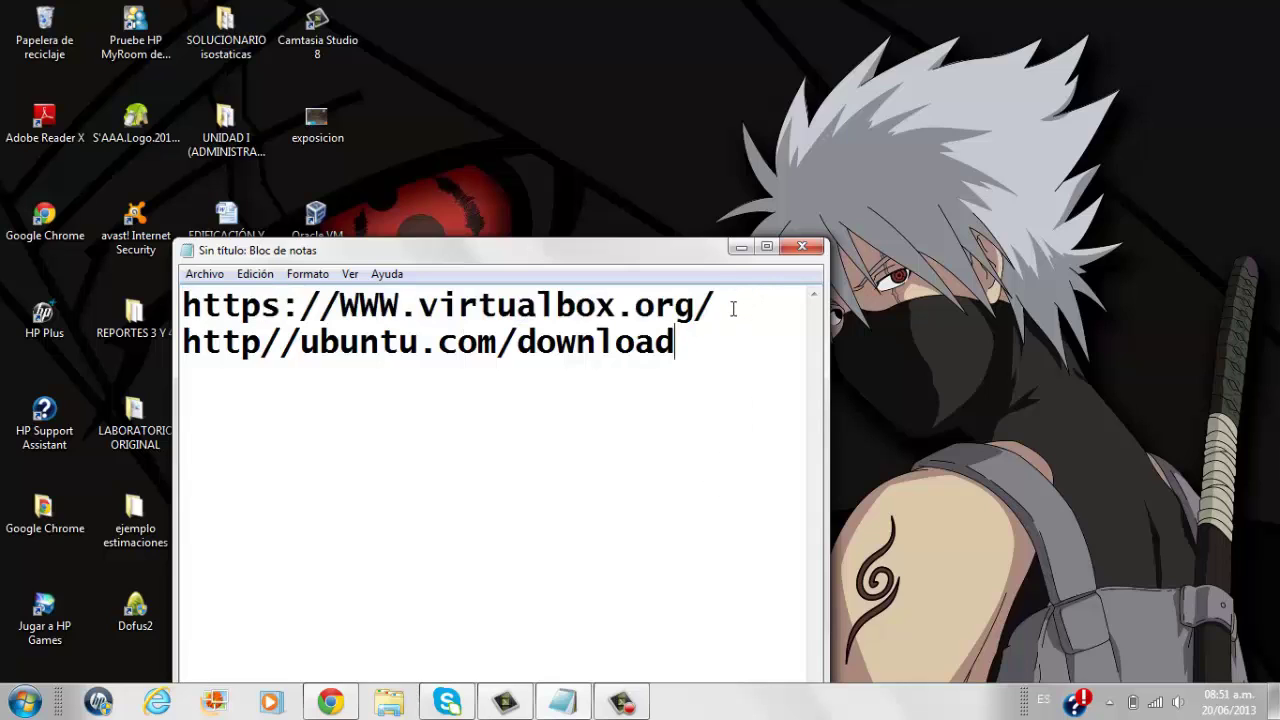
drag(733, 309, 178, 311)
key(ctrl+c)
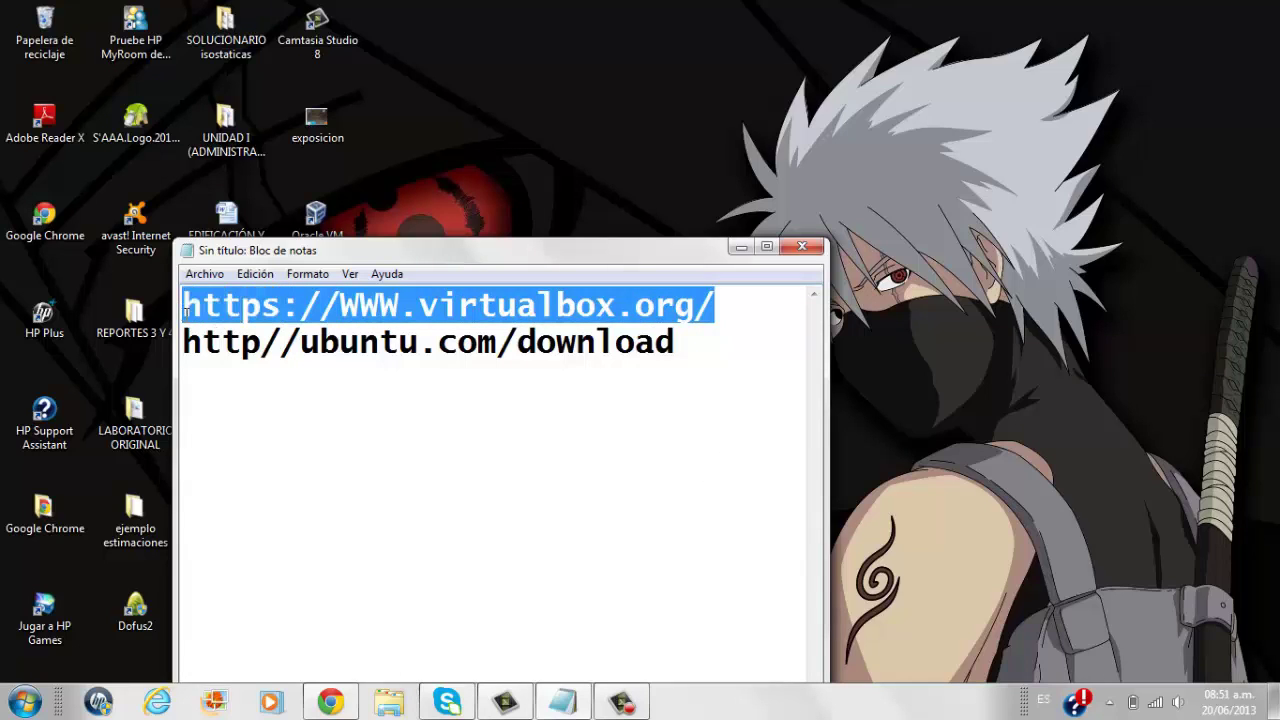
click(457, 707)
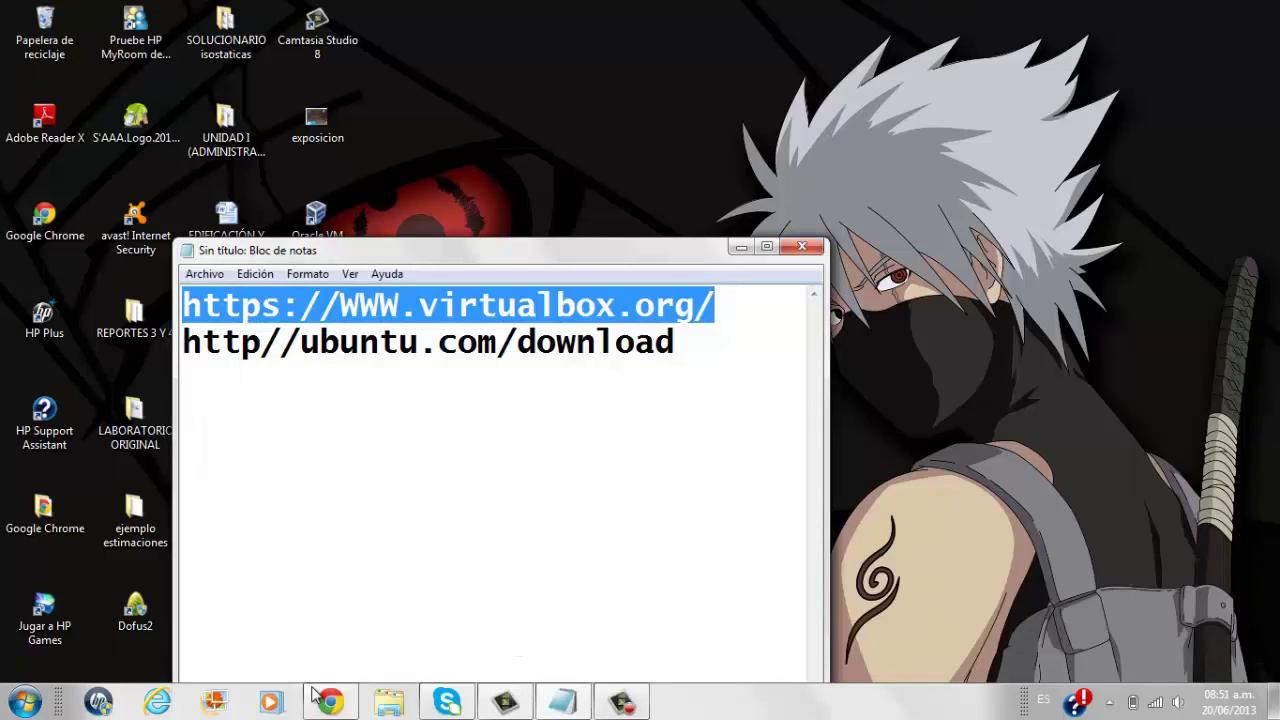
Load the copied VirtualBox URL in Chrome and view the page in English.
click(325, 700)
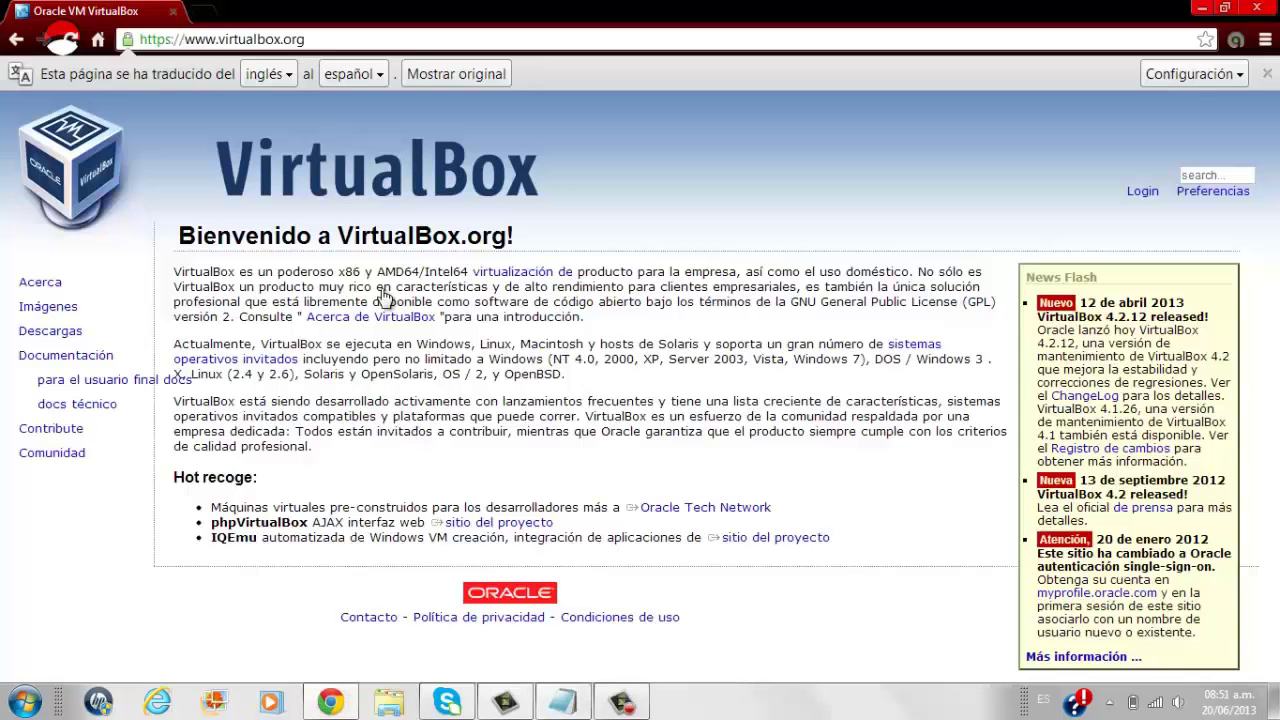
click(326, 40)
key(ctrl+v)
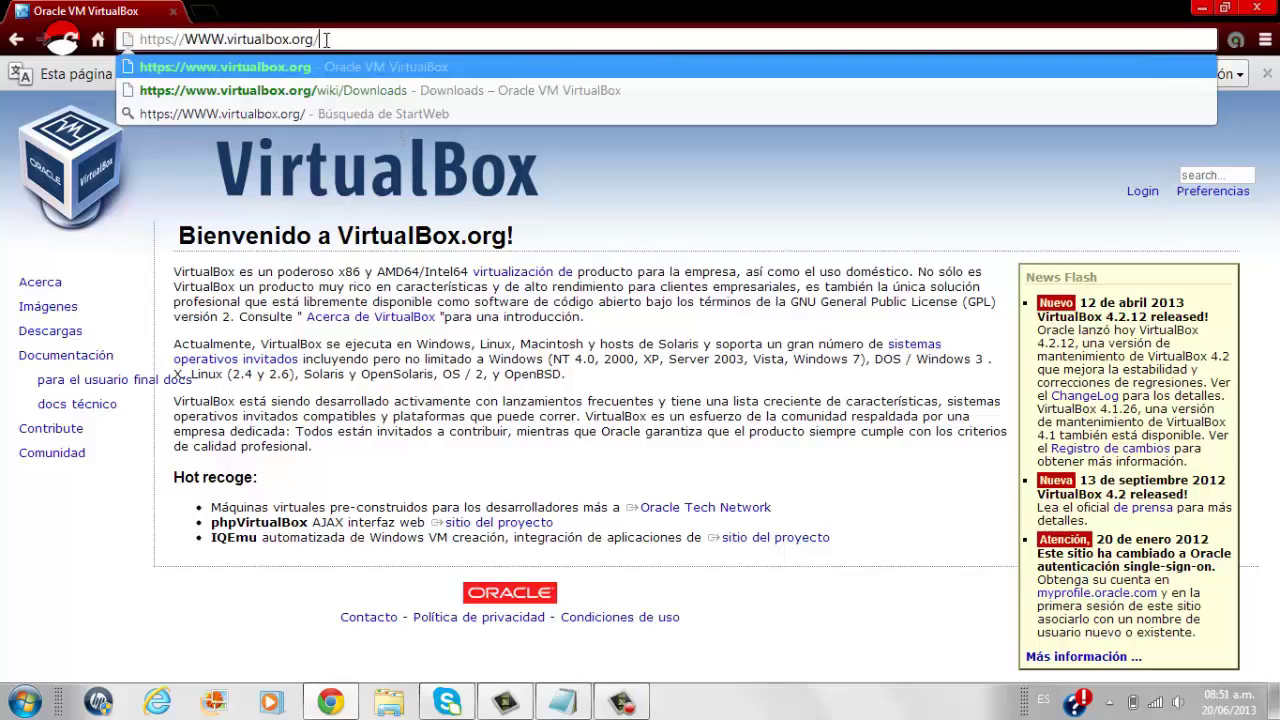
key(Return)
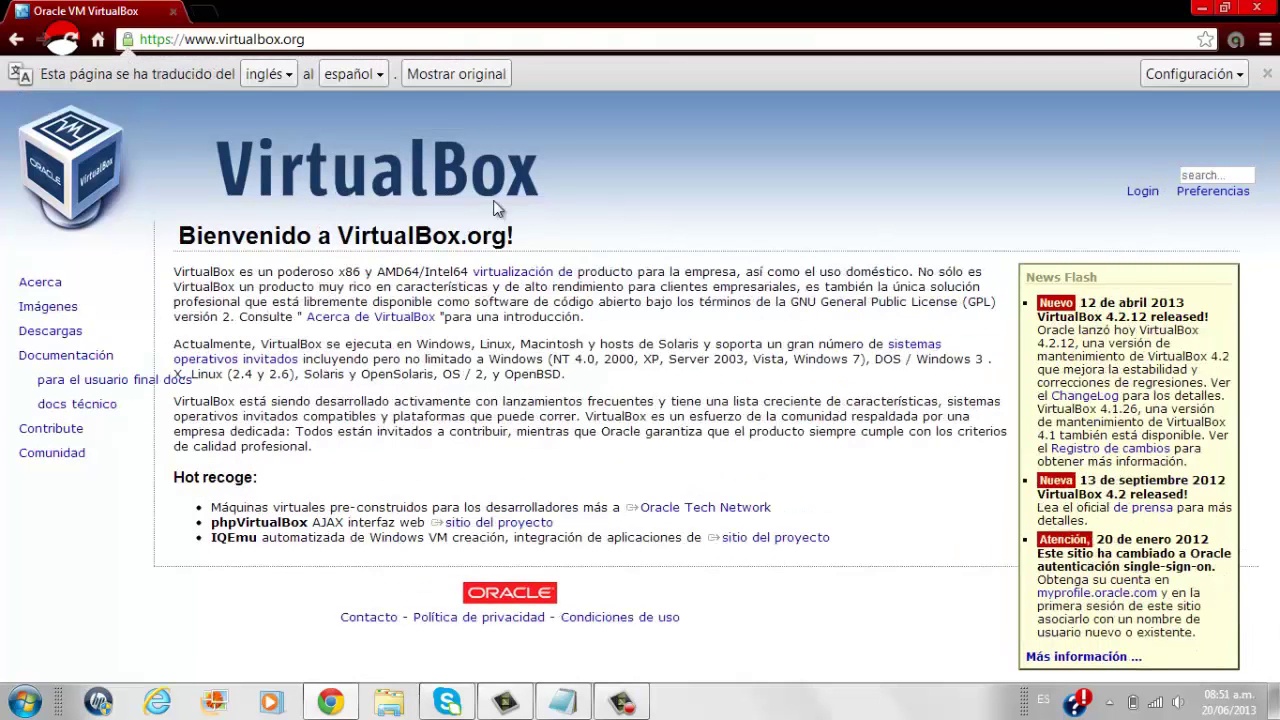
click(481, 80)
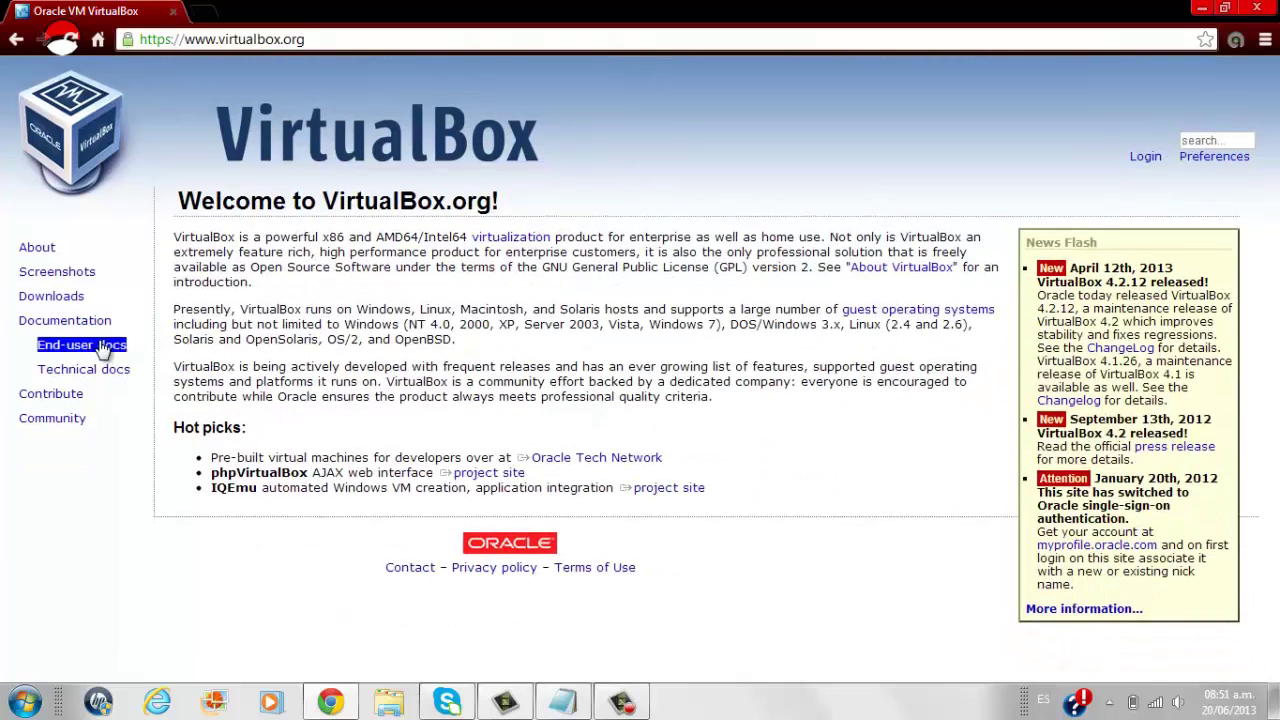
On the Downloads page, download VirtualBox 4.2.12 for Windows hosts.
click(76, 300)
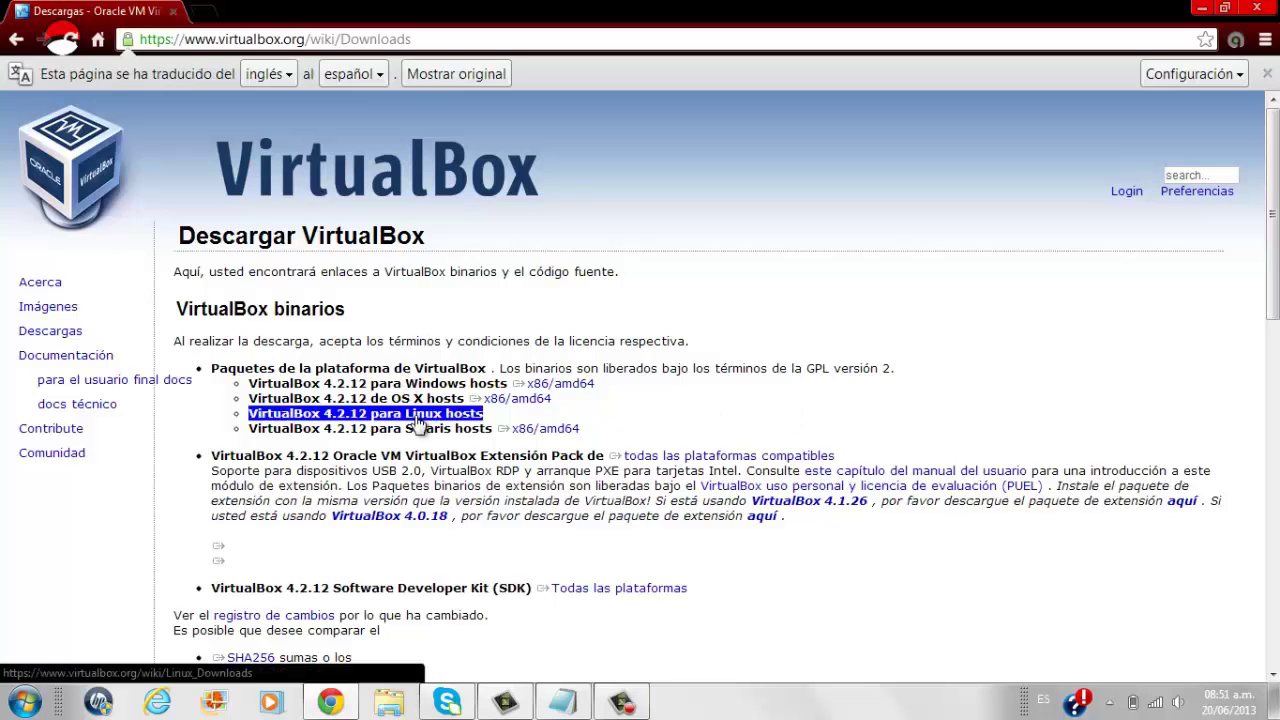
mouse_move(388, 422)
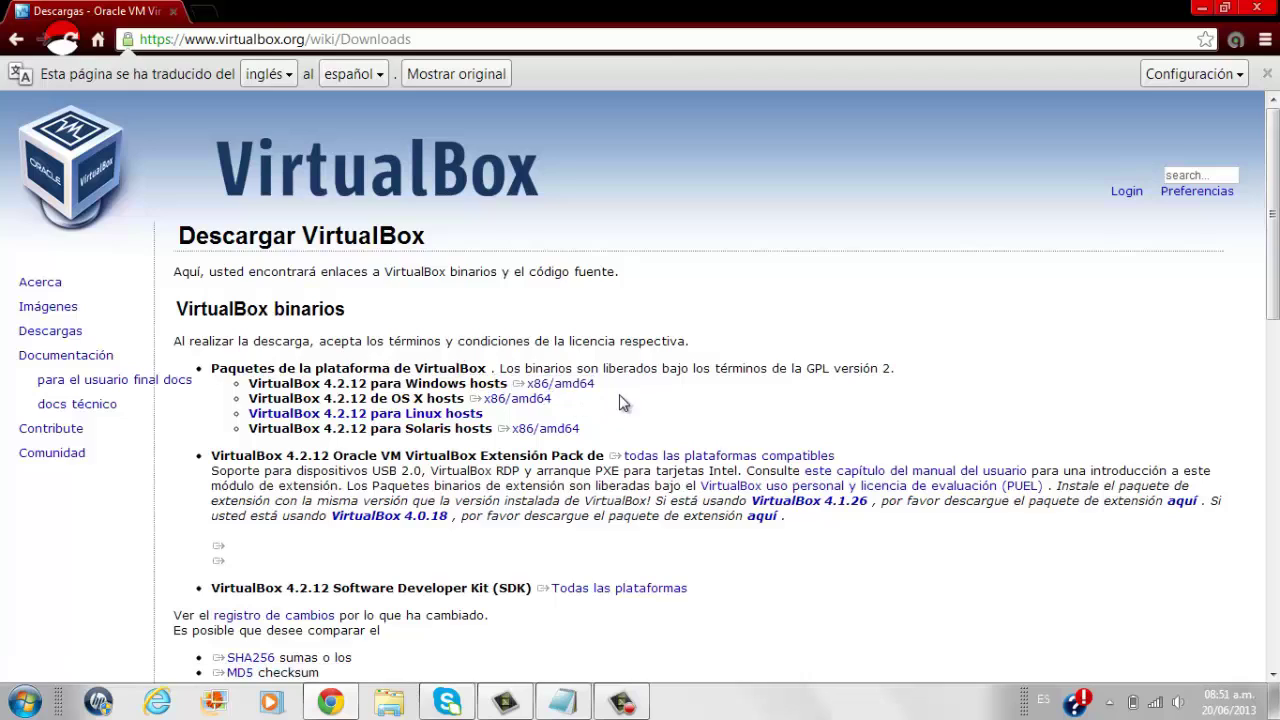
click(499, 370)
mouse_move(403, 400)
mouse_move(563, 388)
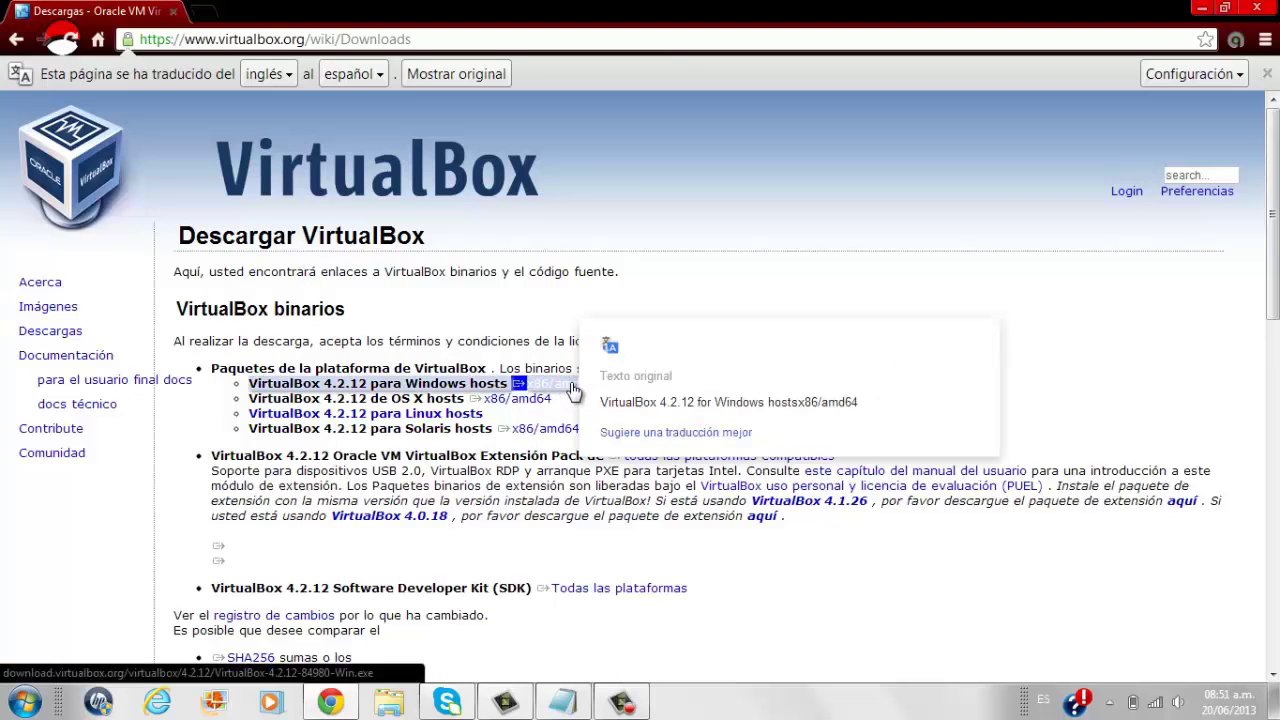
double_click(586, 388)
click(586, 388)
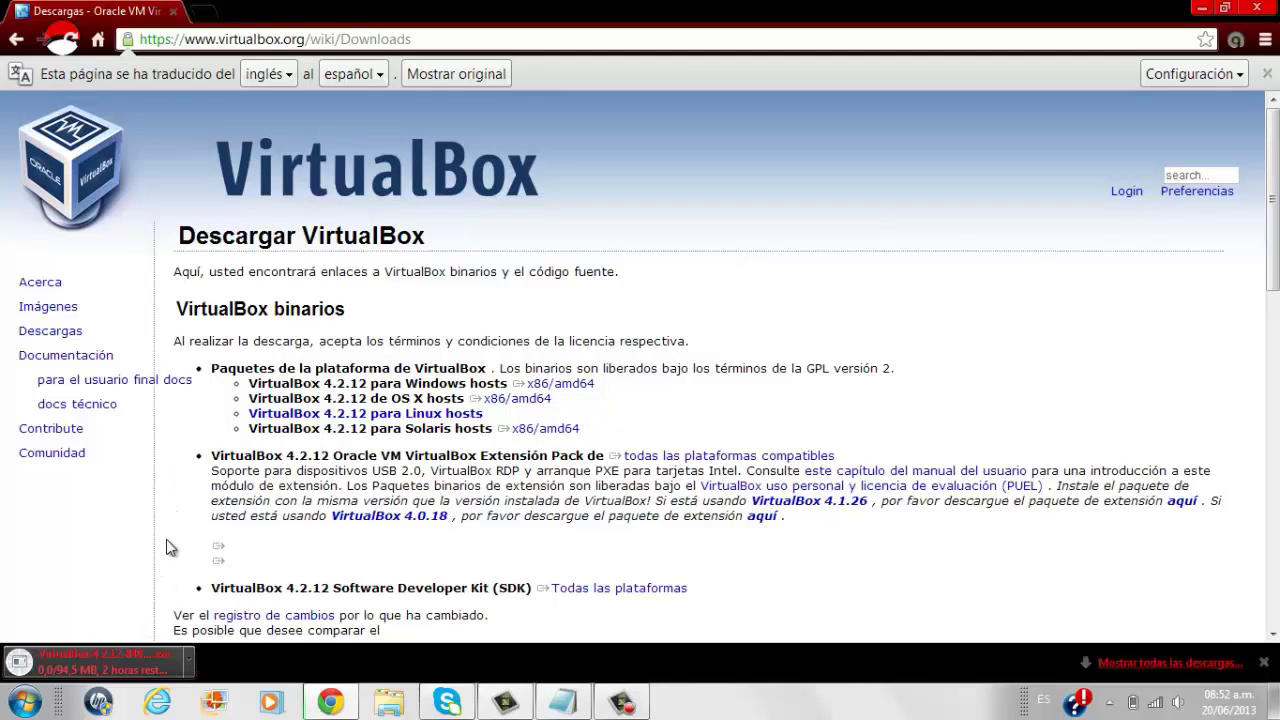
Clear the stray selection and close the Chrome window.
triple_click(412, 413)
click(765, 170)
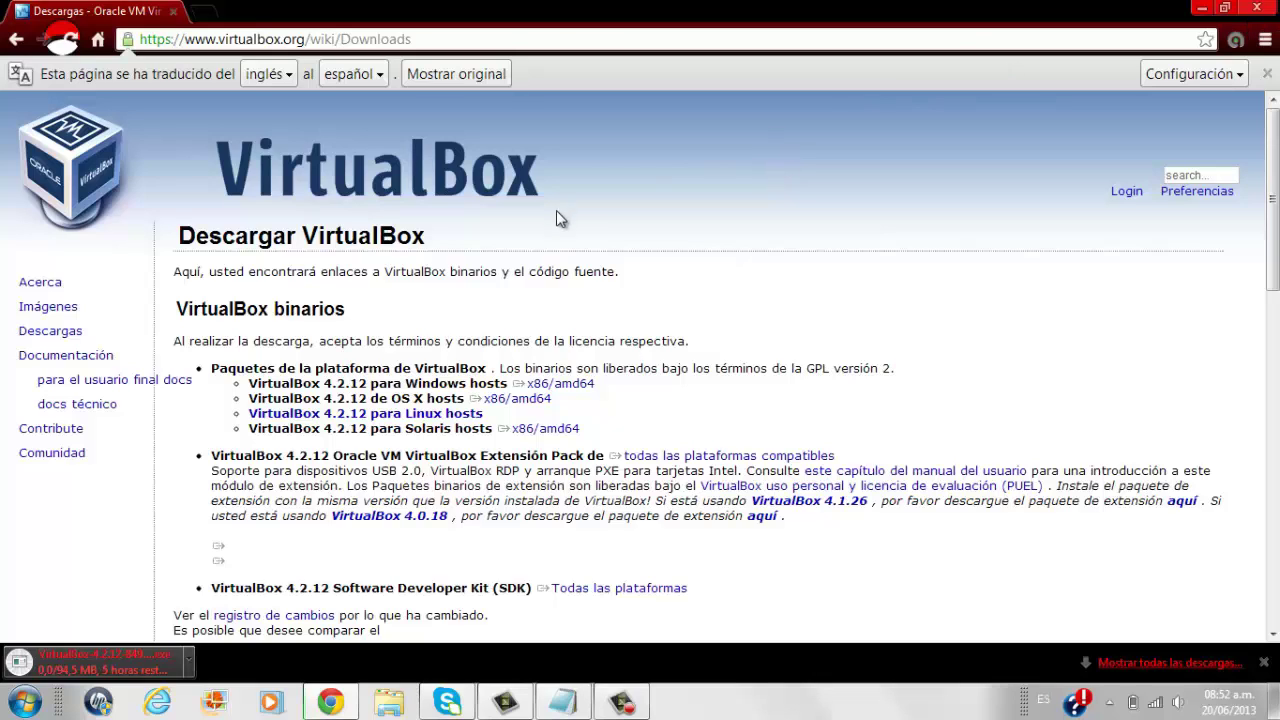
click(1256, 8)
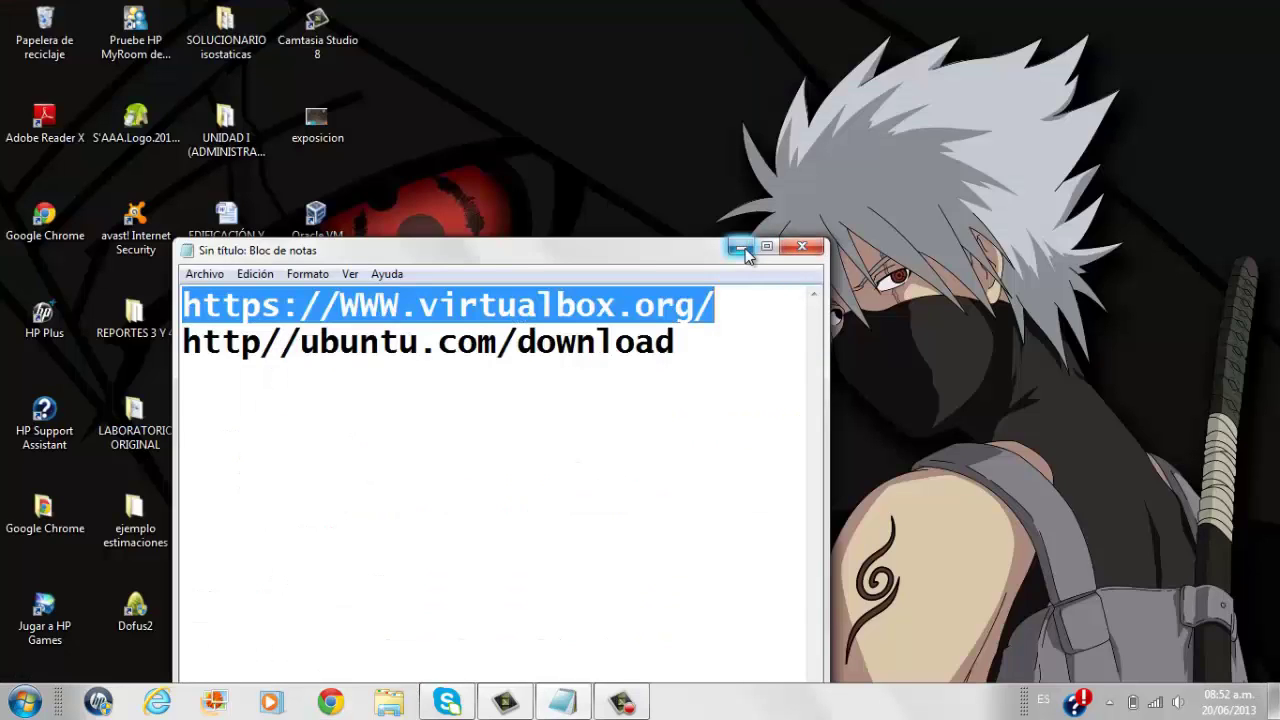
Minimize the notes and open VirtualBox-4.2.12-84980-Win from the Descargas folder in Explorer.
click(741, 248)
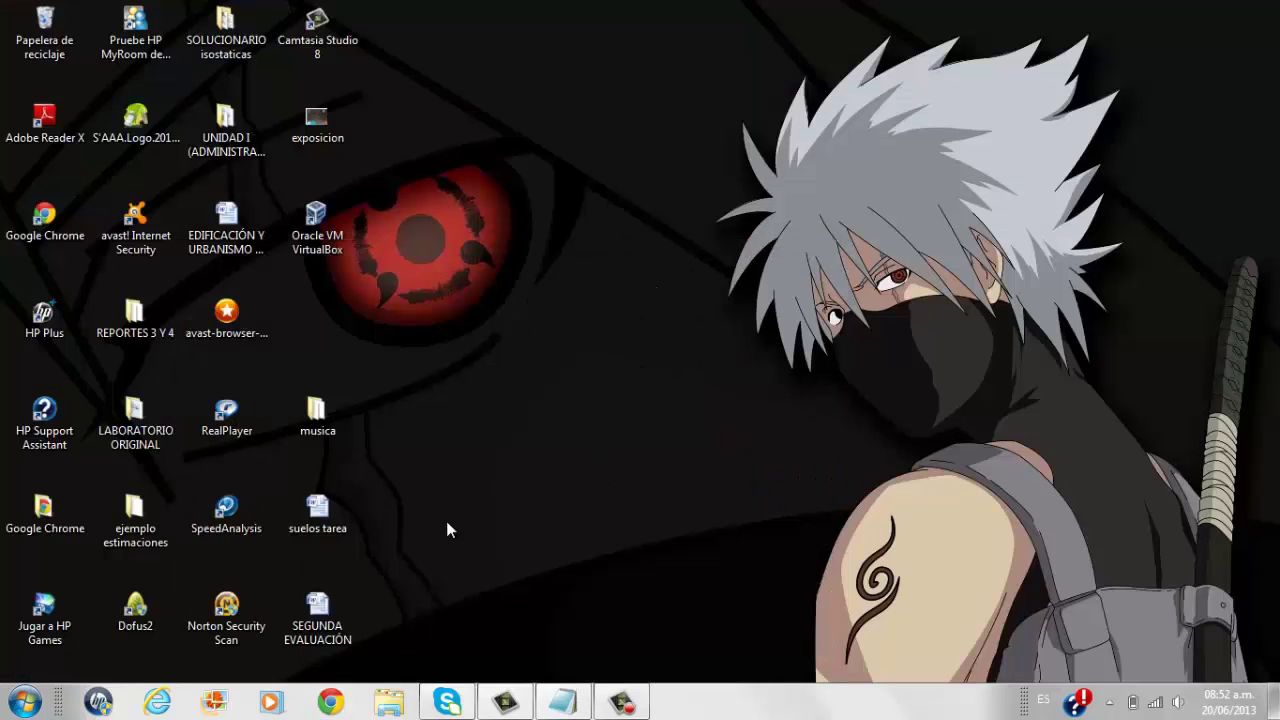
click(387, 703)
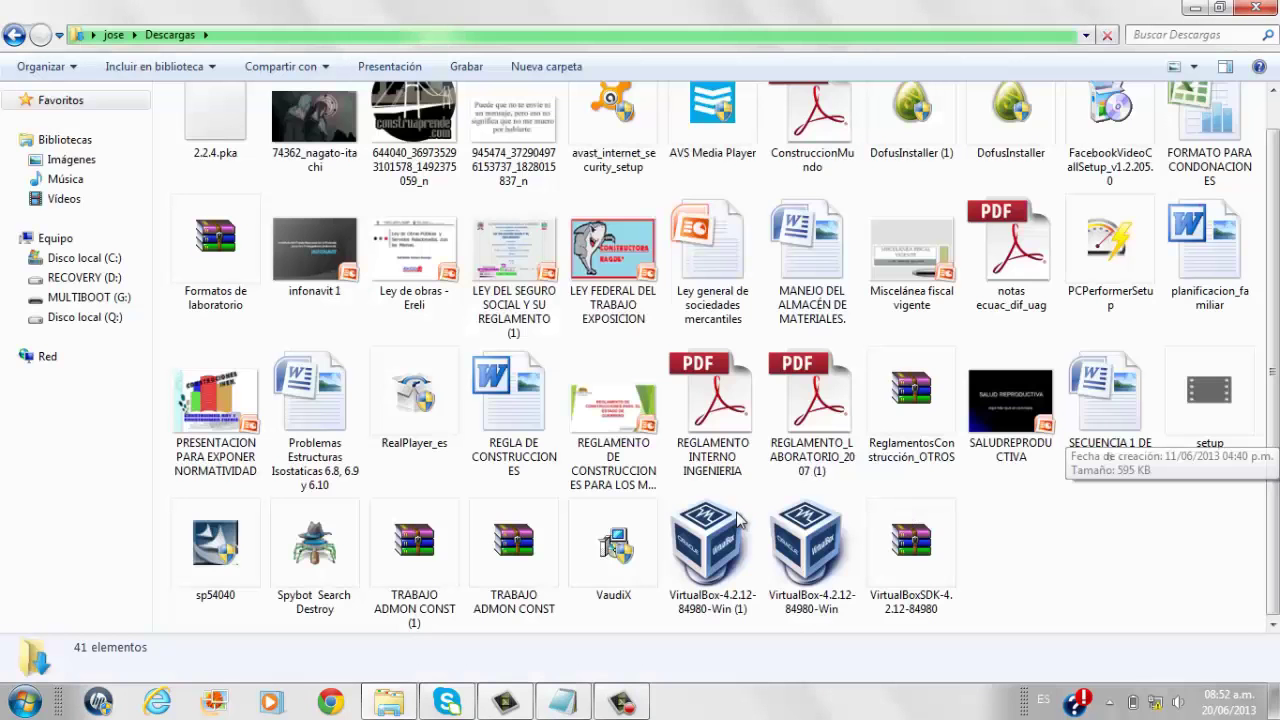
click(726, 535)
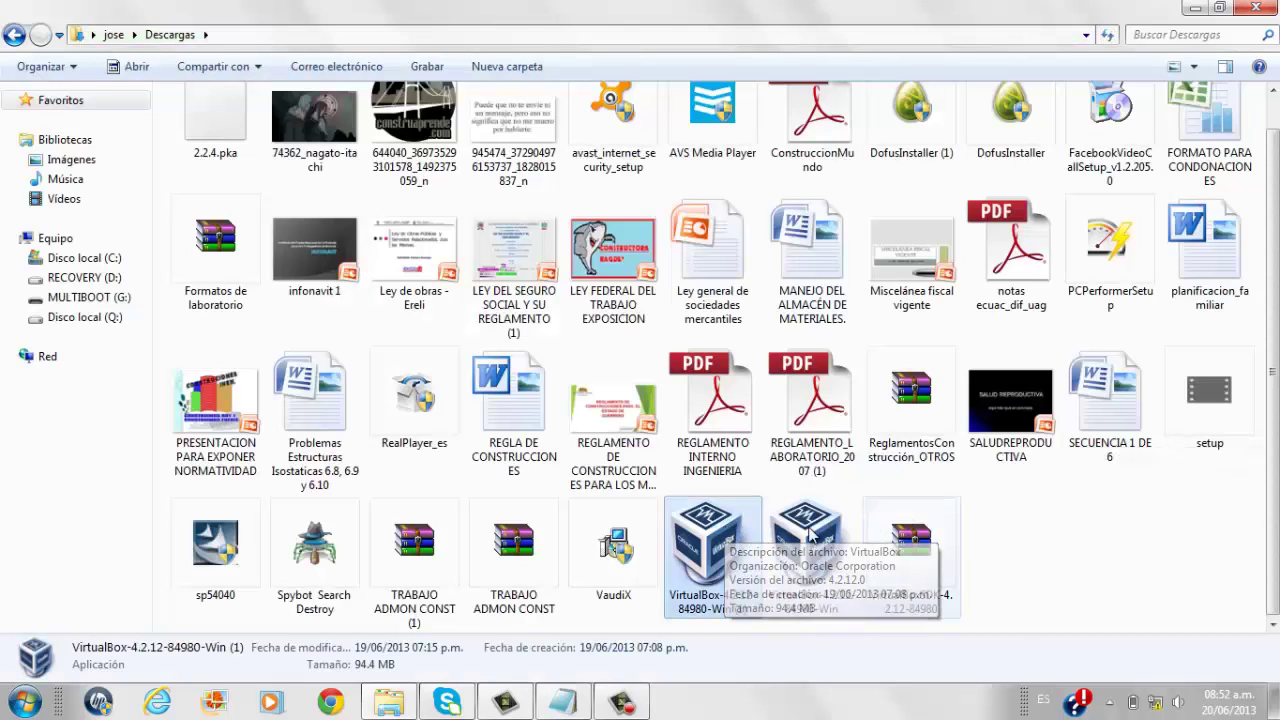
click(810, 535)
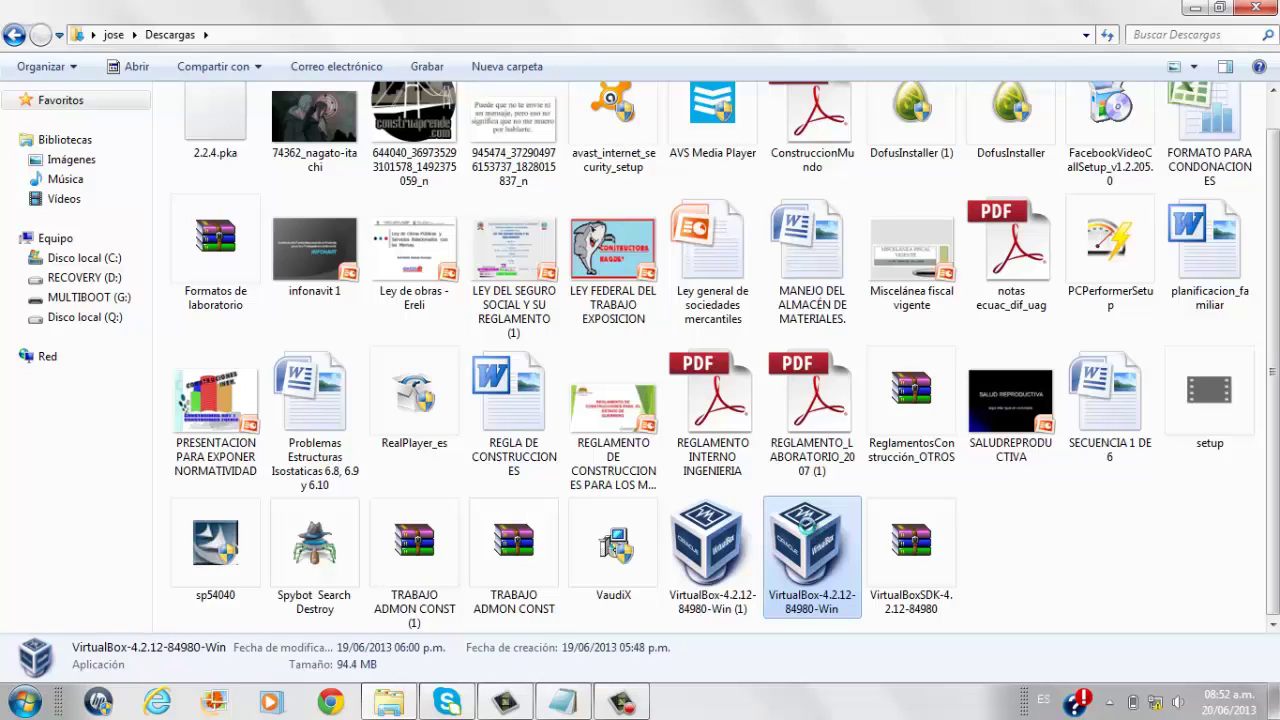
right_click(808, 522)
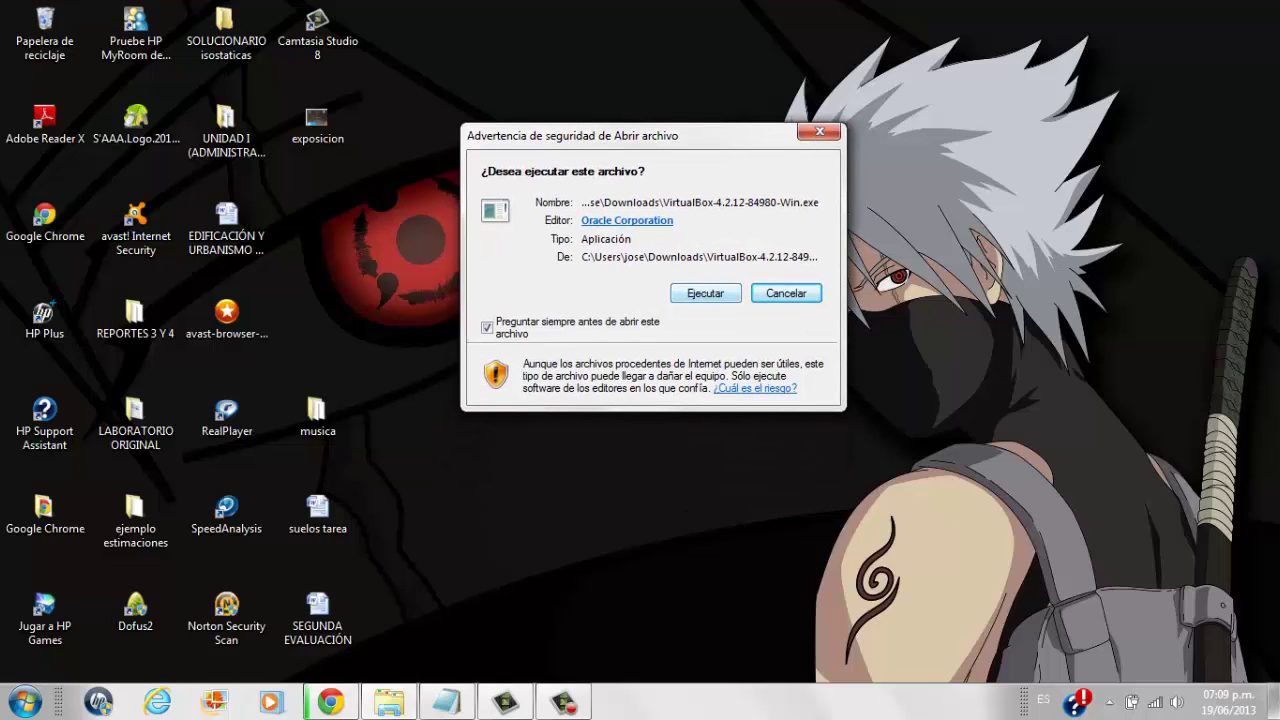
Run the VirtualBox 4.2.12 installer with default features and shortcuts, without launching it afterward.
key(alt+e)
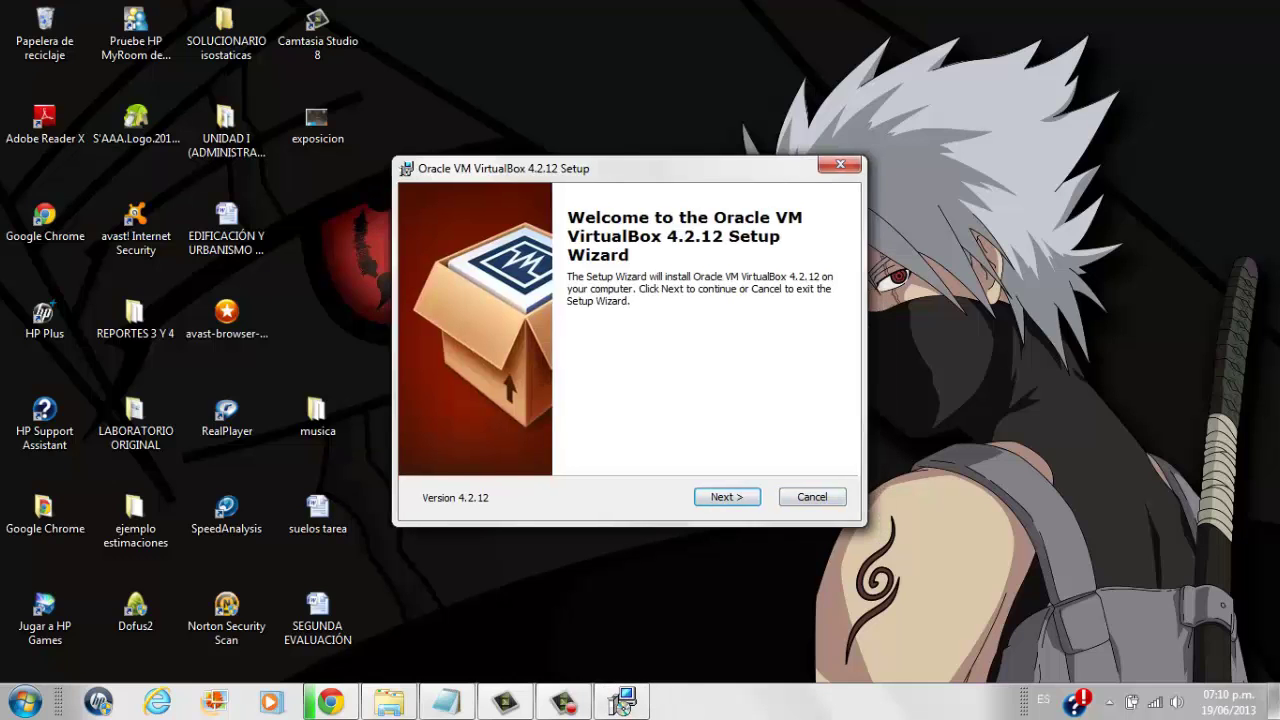
key(Return)
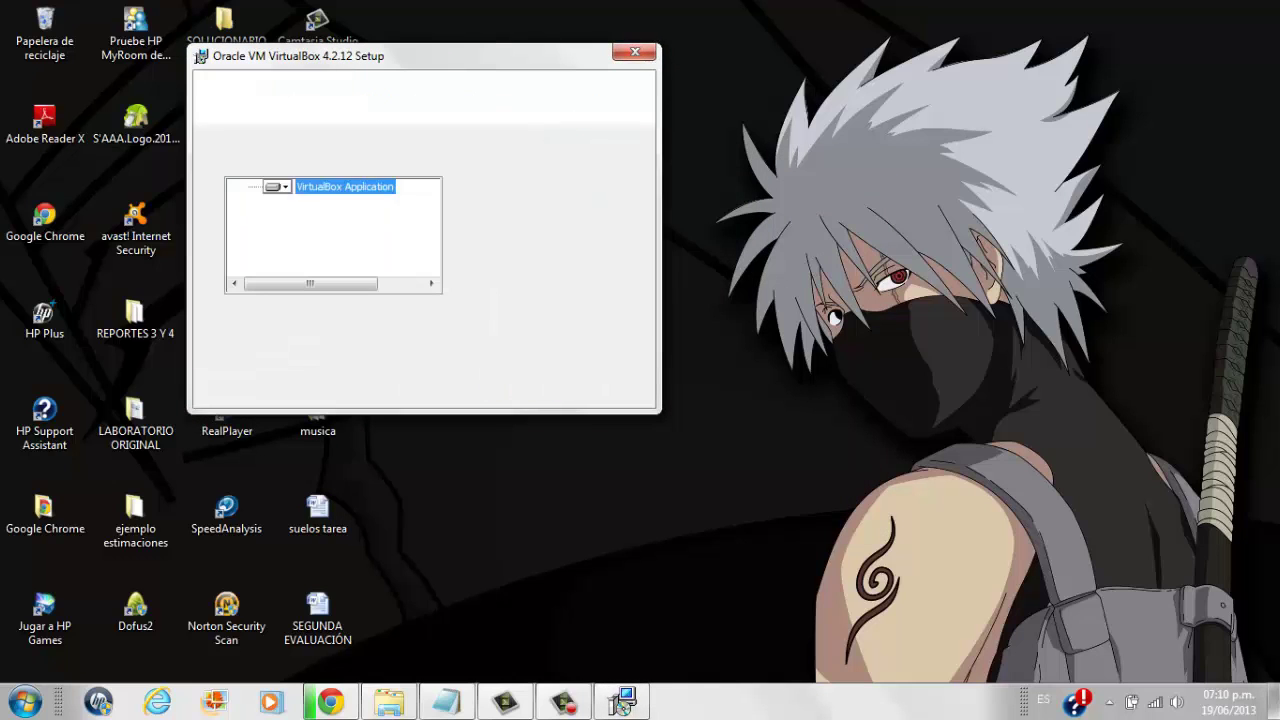
key(Return)
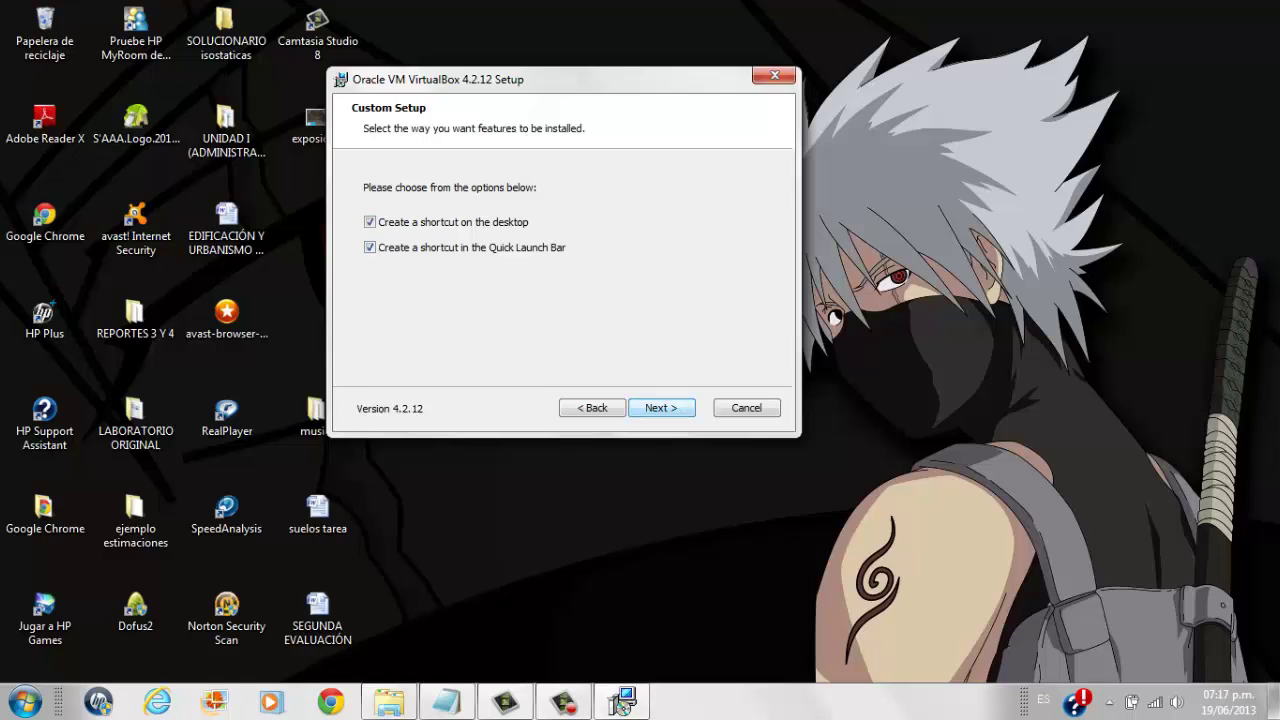
key(Return)
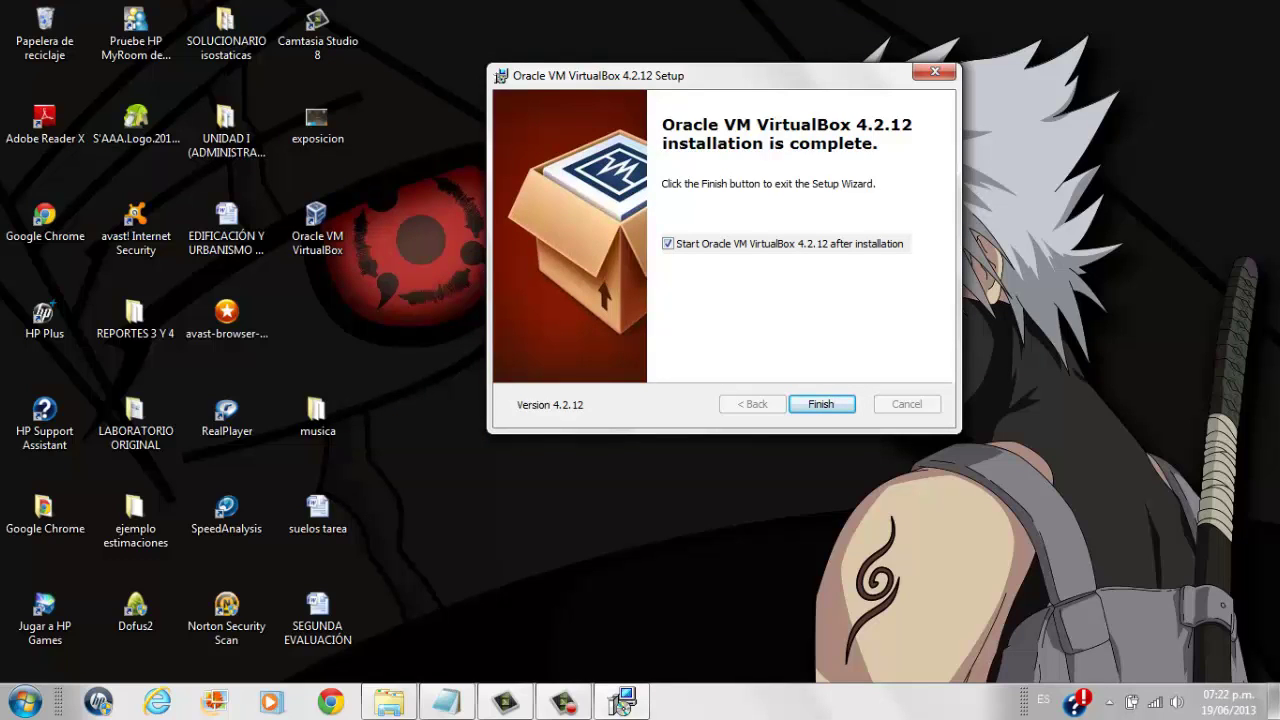
drag(600, 75, 534, 35)
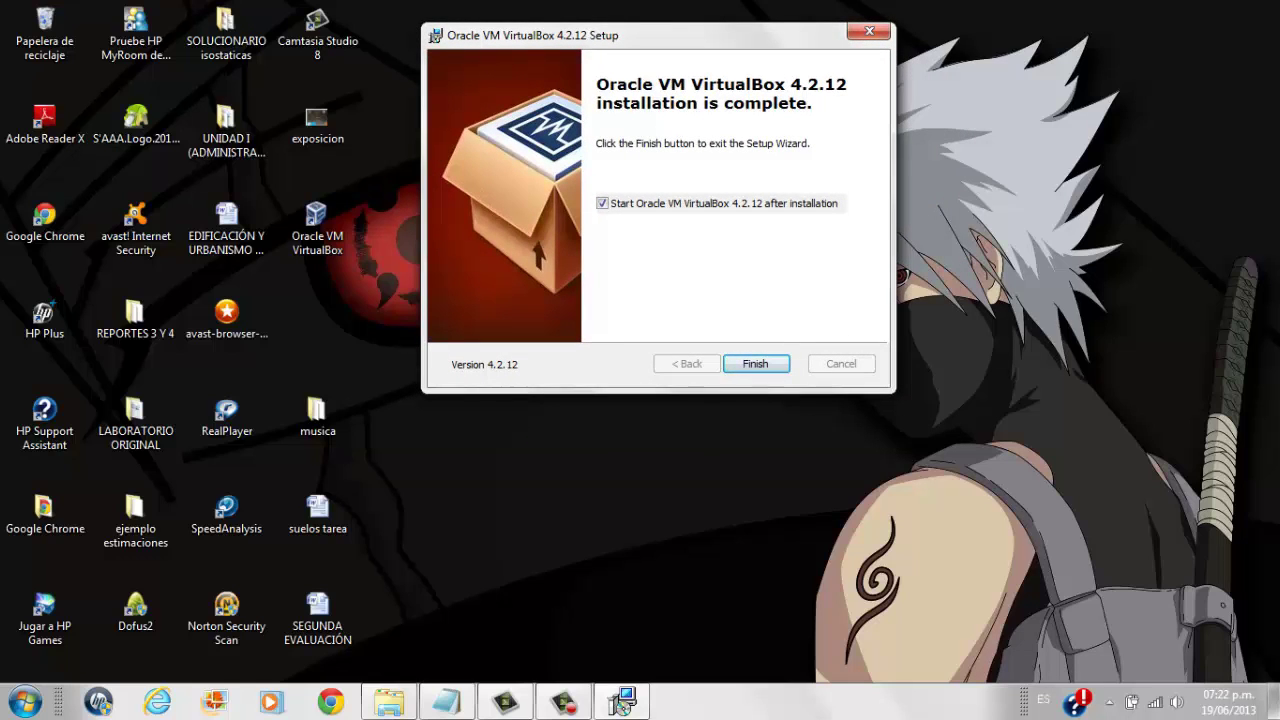
key(space)
key(space)
key(Return)
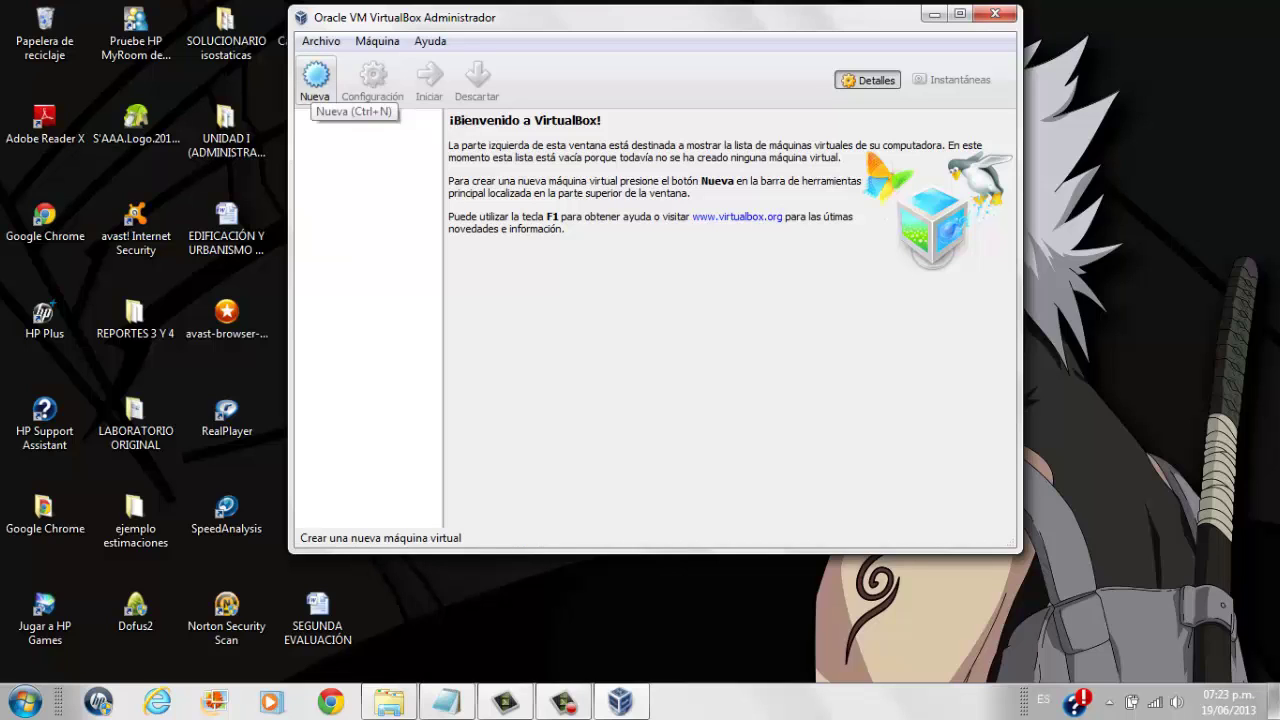
Create a new machine named video-pruva with type Linux and version Ubuntu.
click(315, 80)
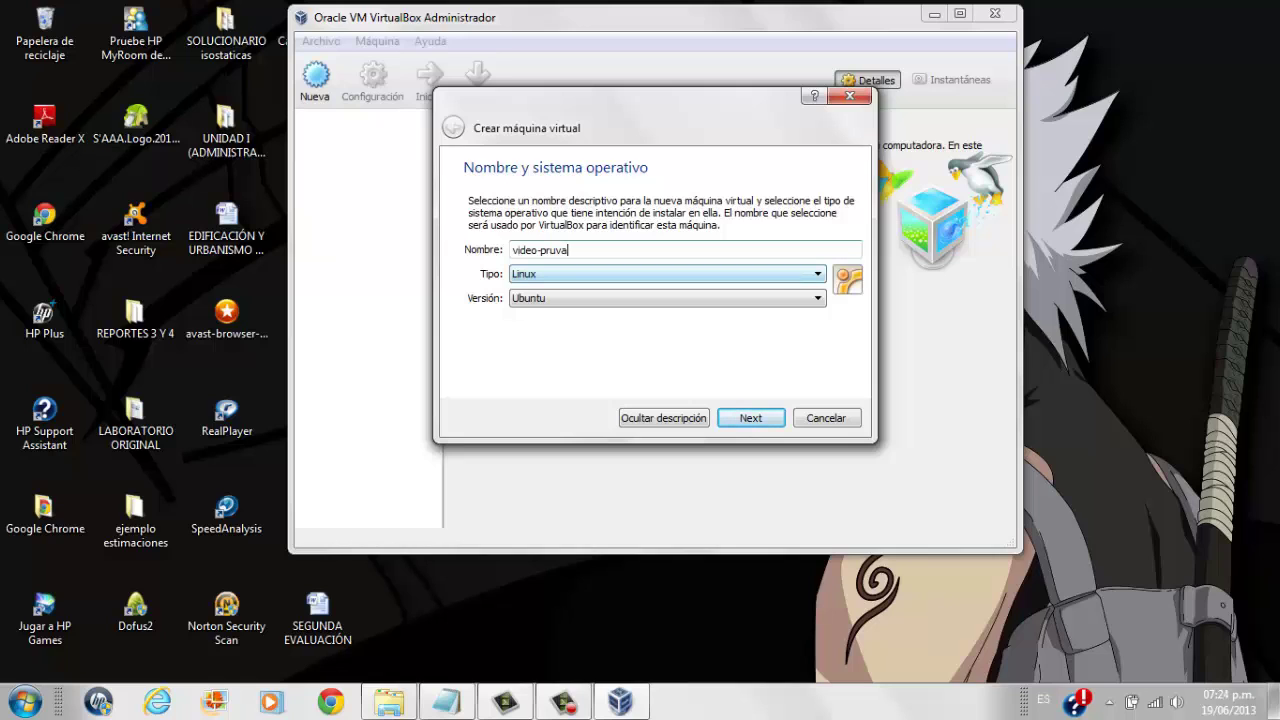
click(665, 274)
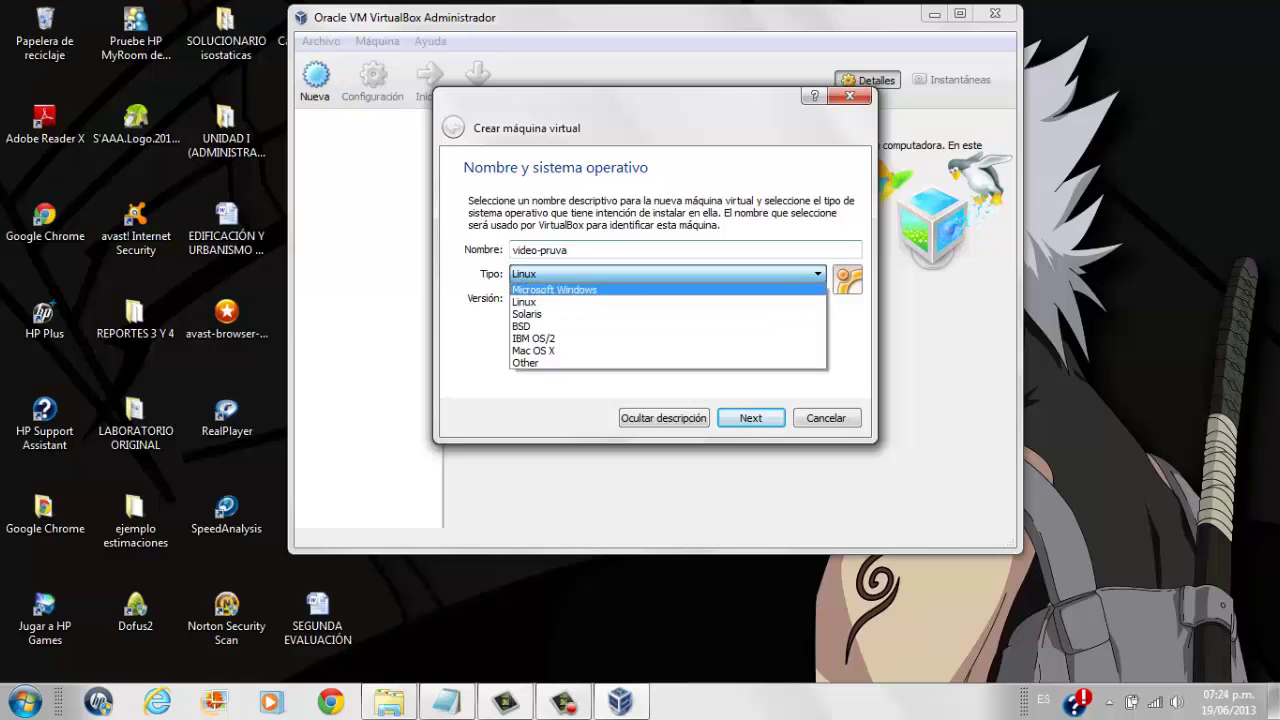
click(560, 303)
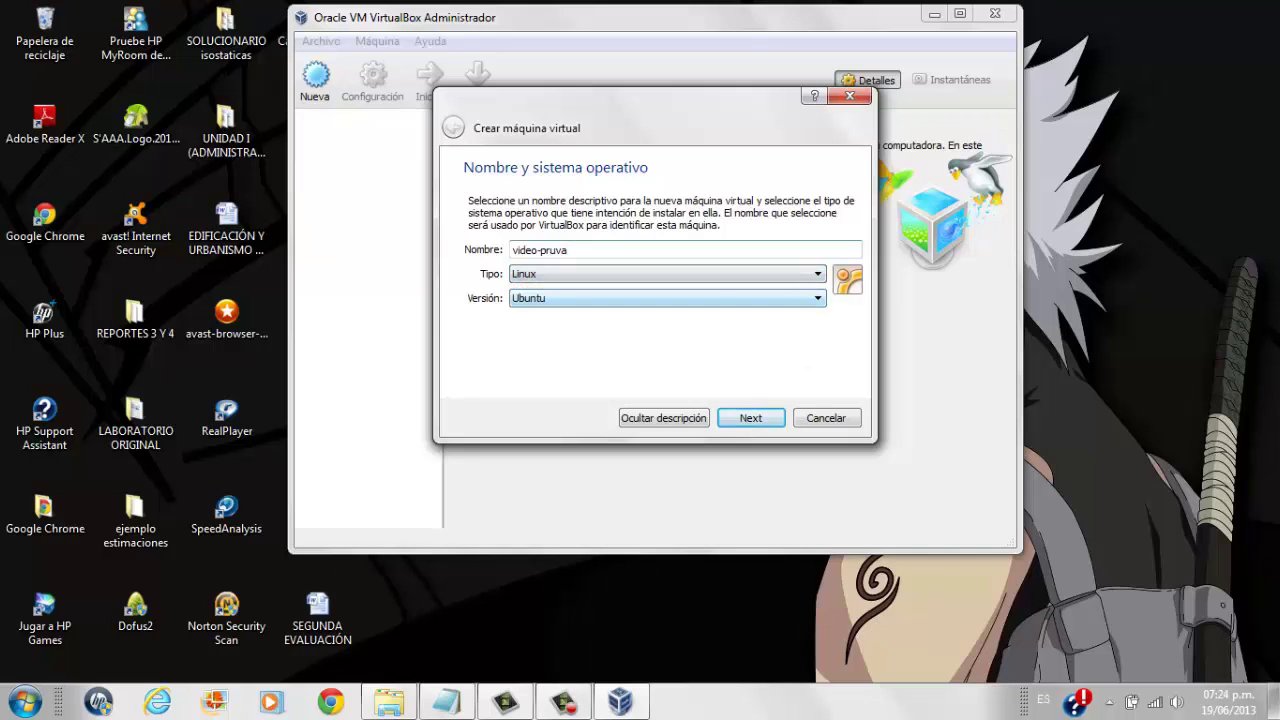
key(alt+Down)
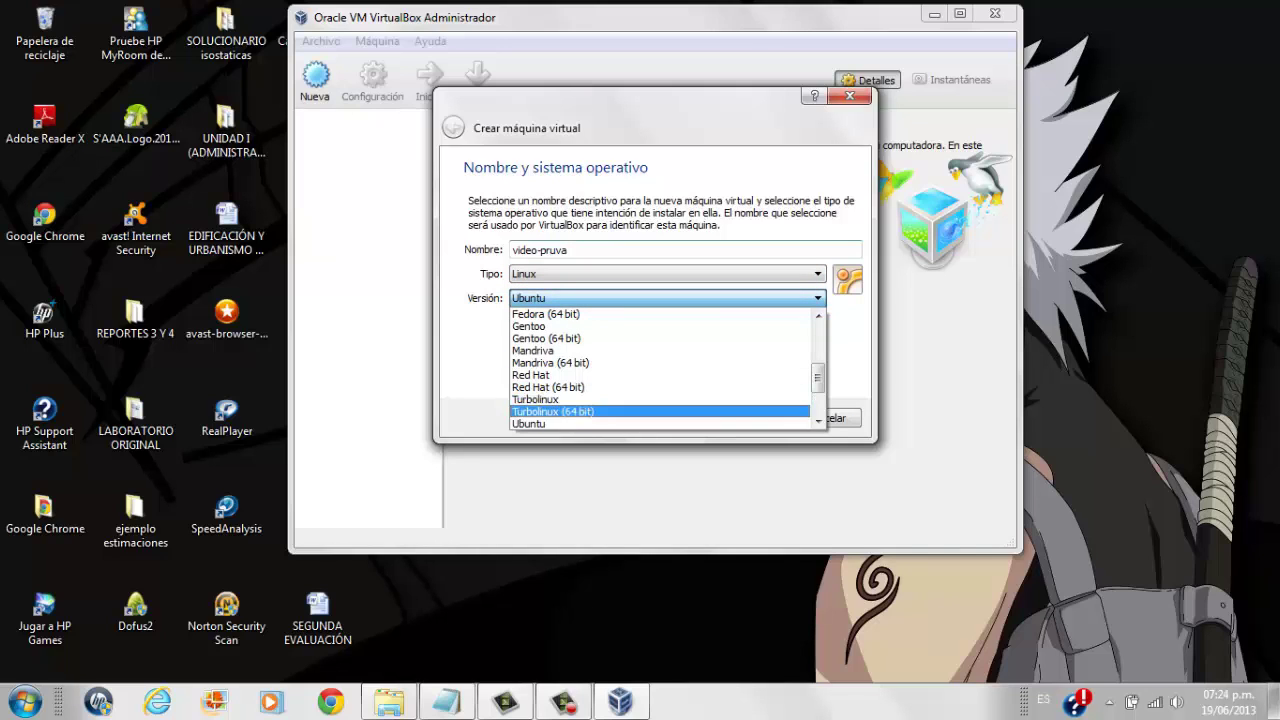
key(Up)
key(Up)
key(Up)
key(Up)
key(Up)
key(Up)
key(Down)
key(Down)
key(Down)
key(Down)
key(Down)
key(Down)
key(Return)
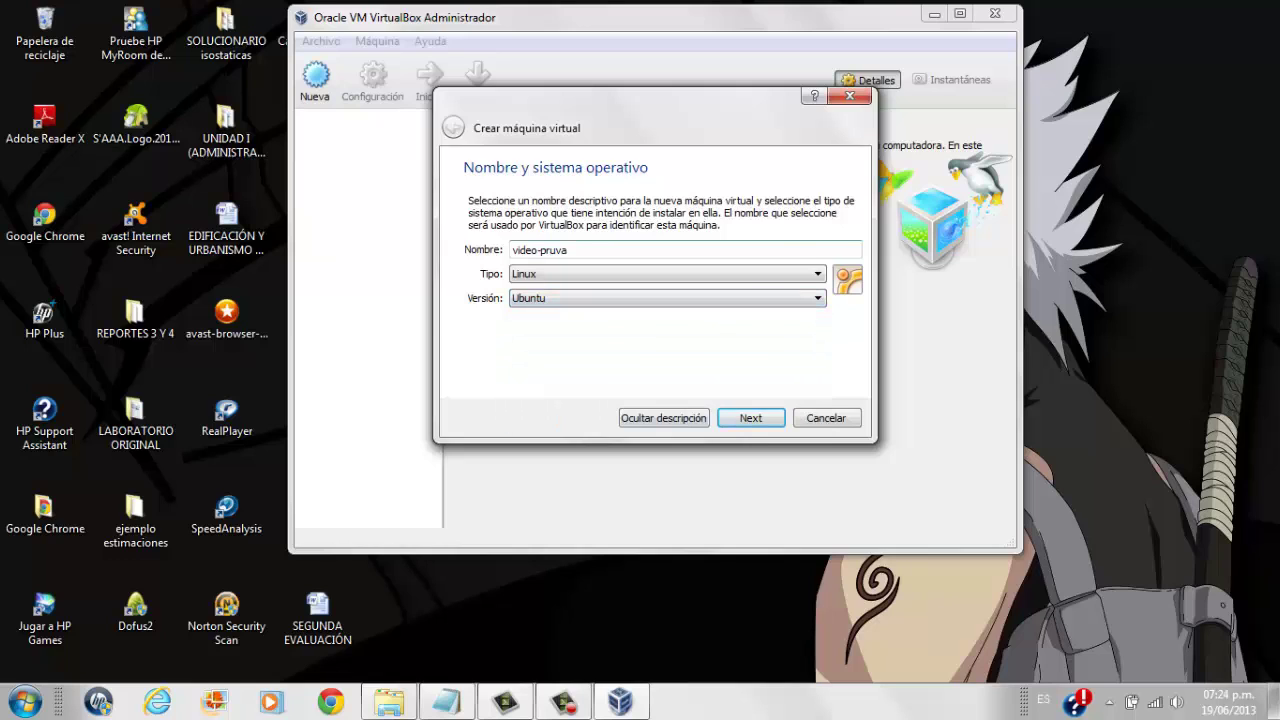
key(Return)
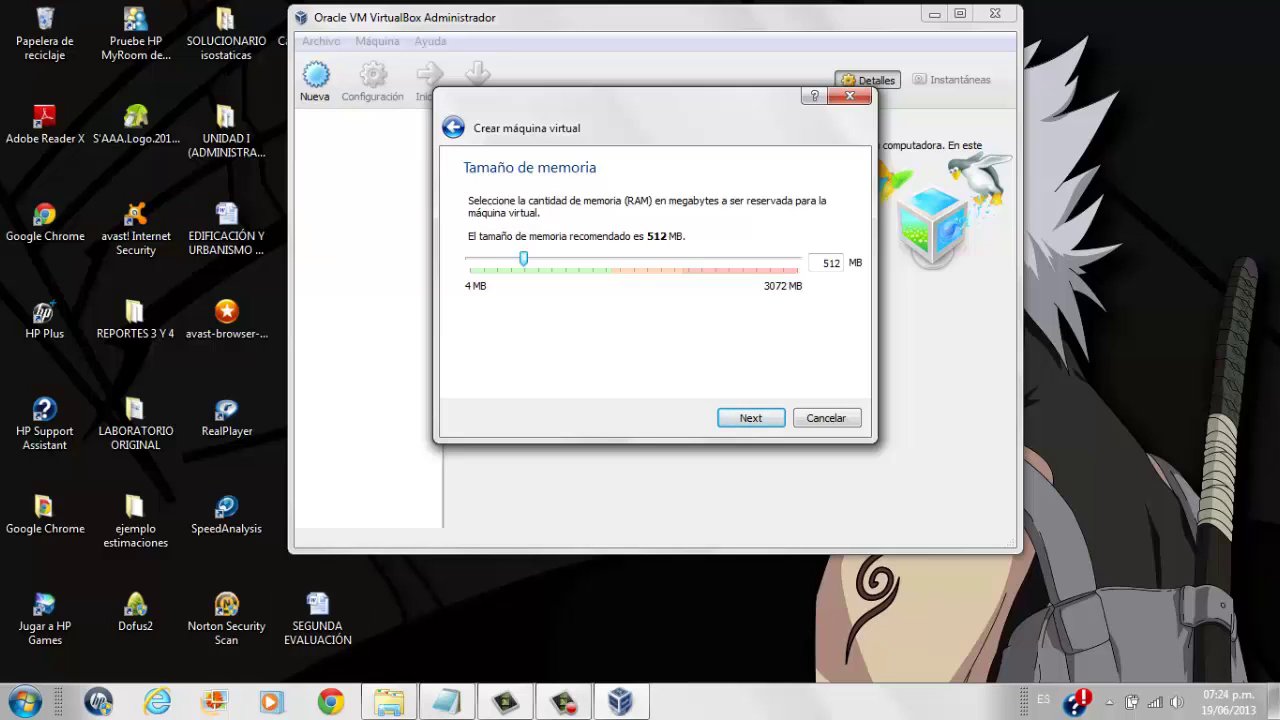
click(24, 702)
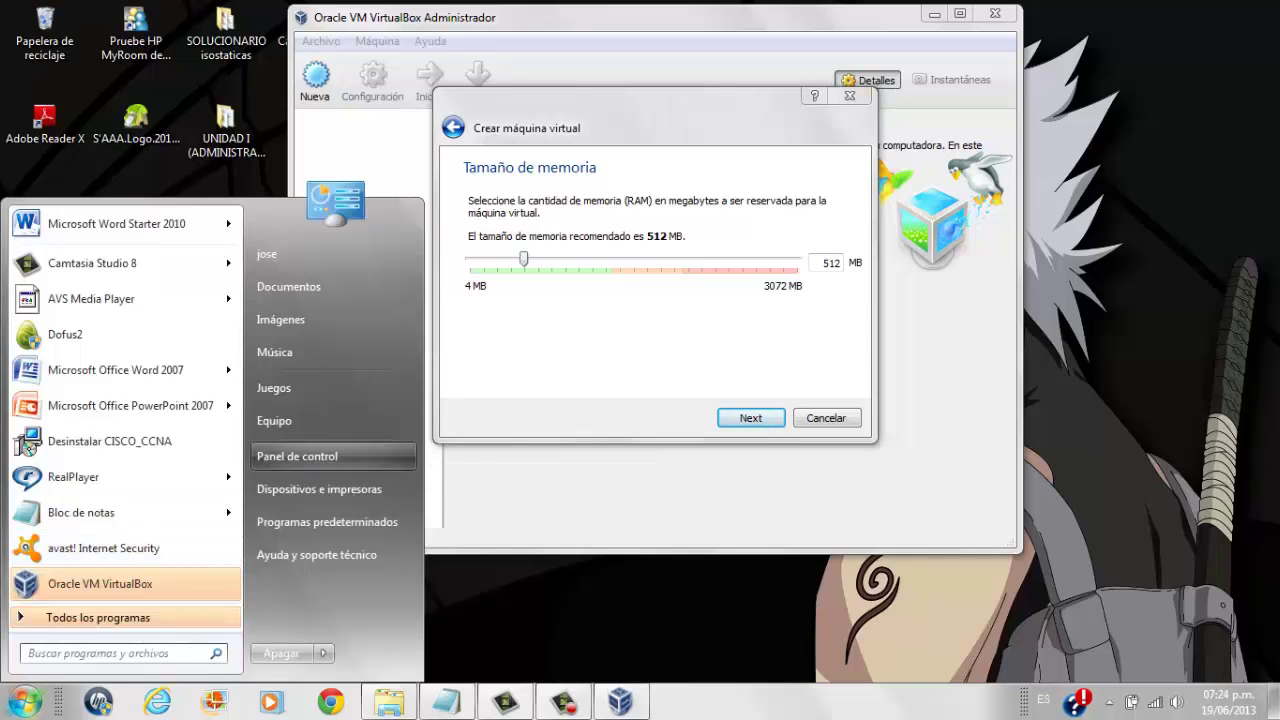
Open the computer's Sistema properties to check its 3.00 GB of installed RAM.
right_click(313, 453)
right_click(313, 426)
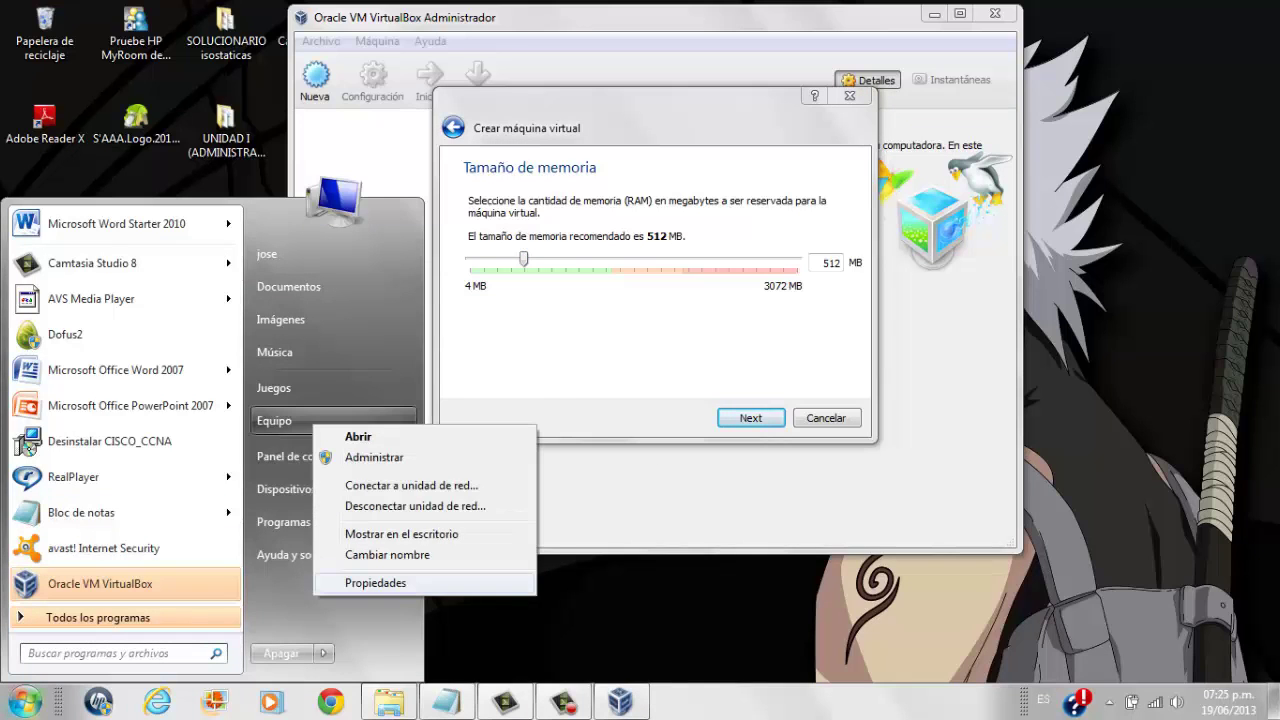
key(Escape)
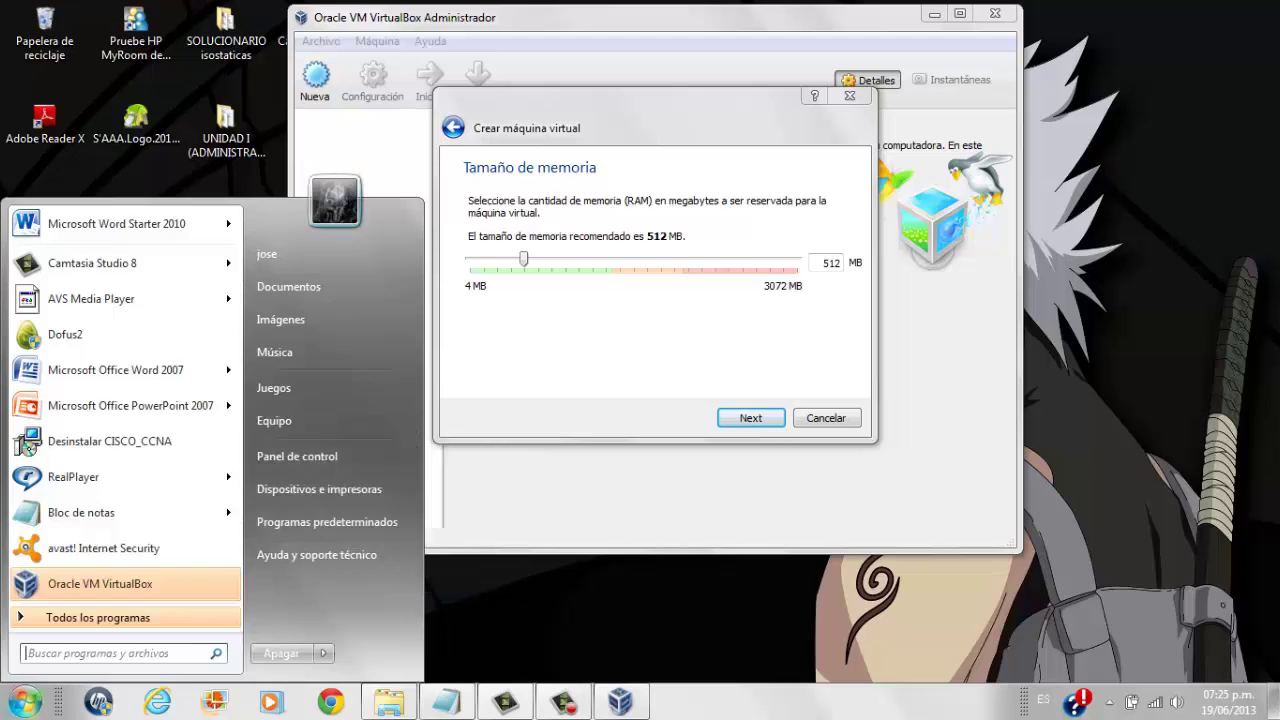
key(Escape)
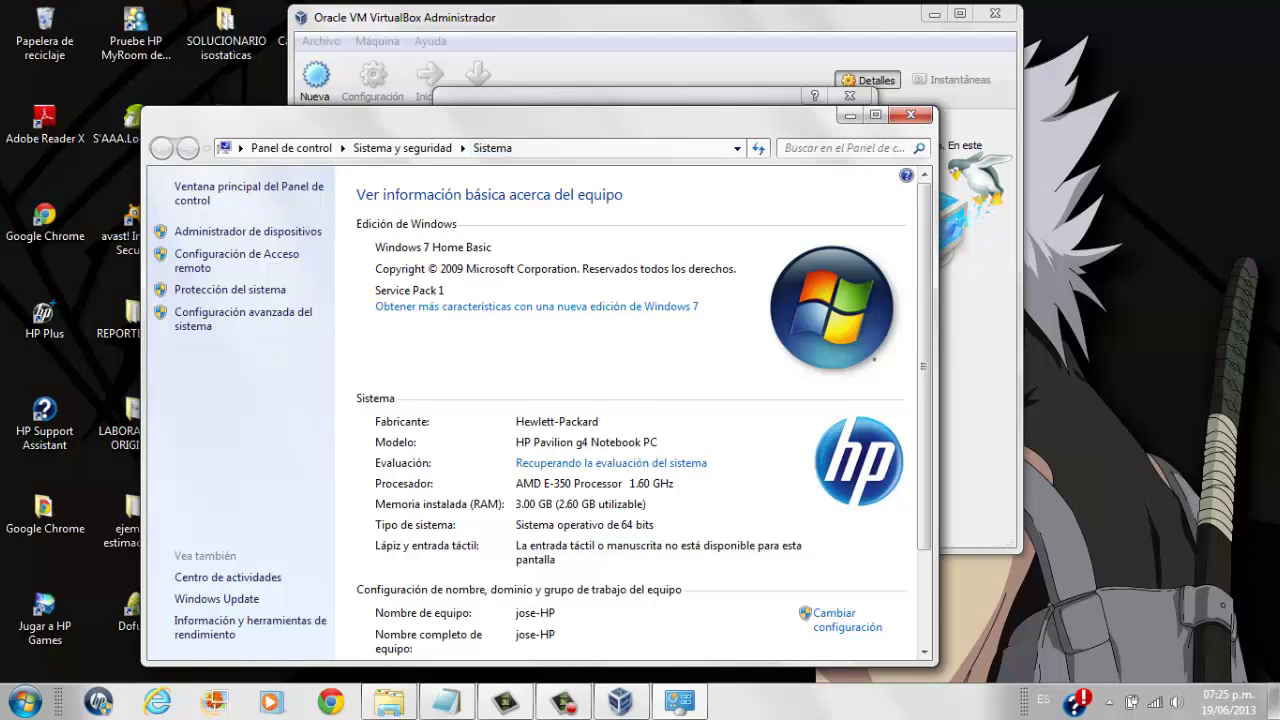
drag(500, 115, 491, 17)
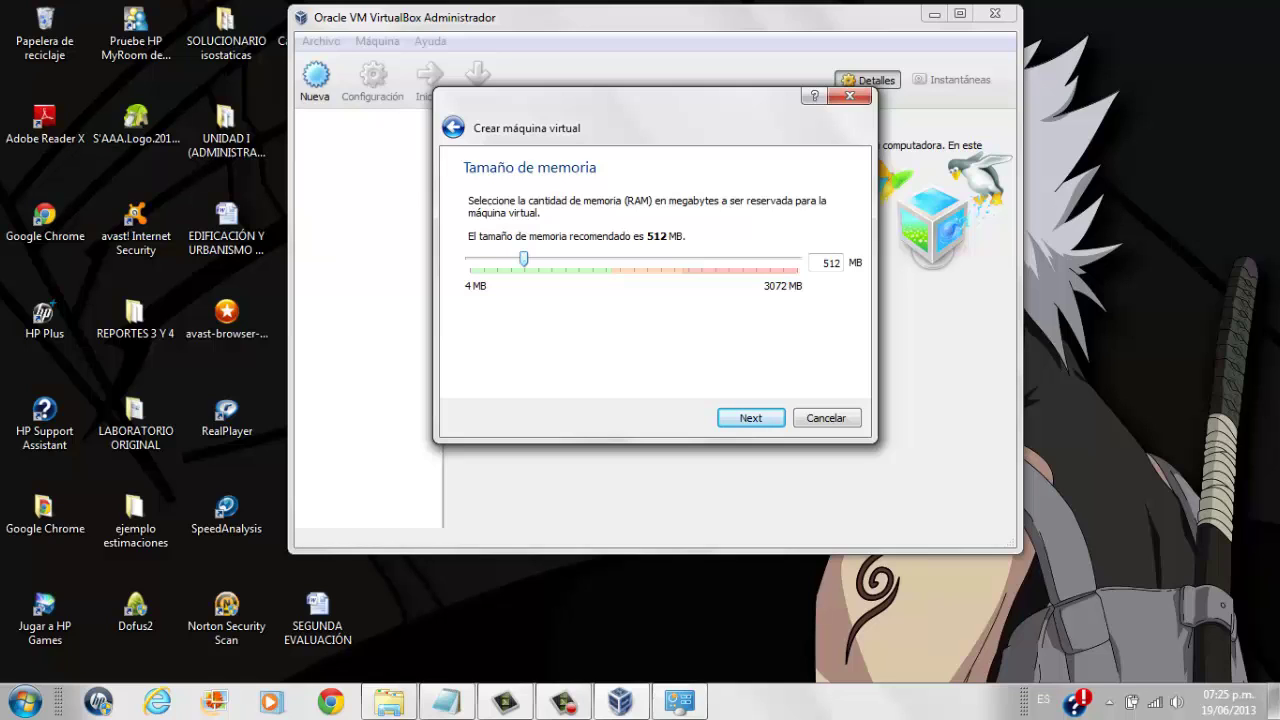
Set the virtual machine's memory size to 907 MB.
drag(523, 259, 592, 259)
drag(592, 259, 565, 259)
Accept the 907 MB memory and choose 'Crear un disco duro virtual ahora'.
key(Return)
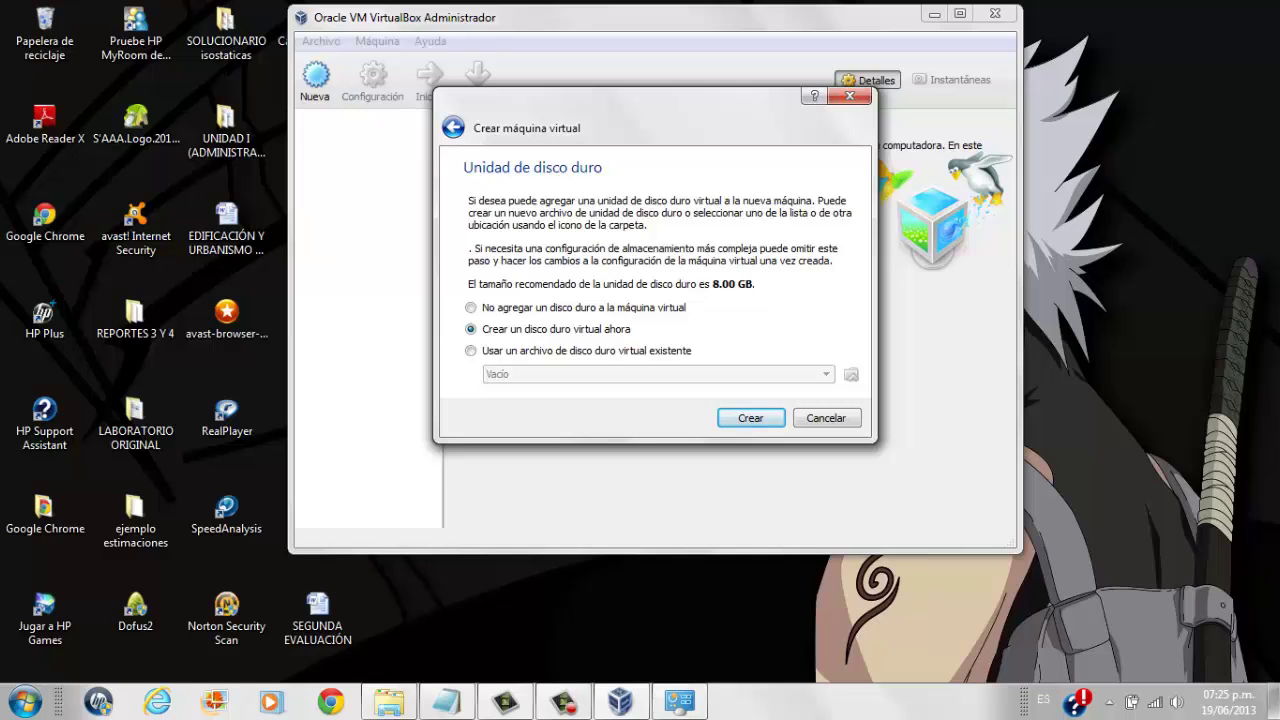
drag(620, 127, 637, 71)
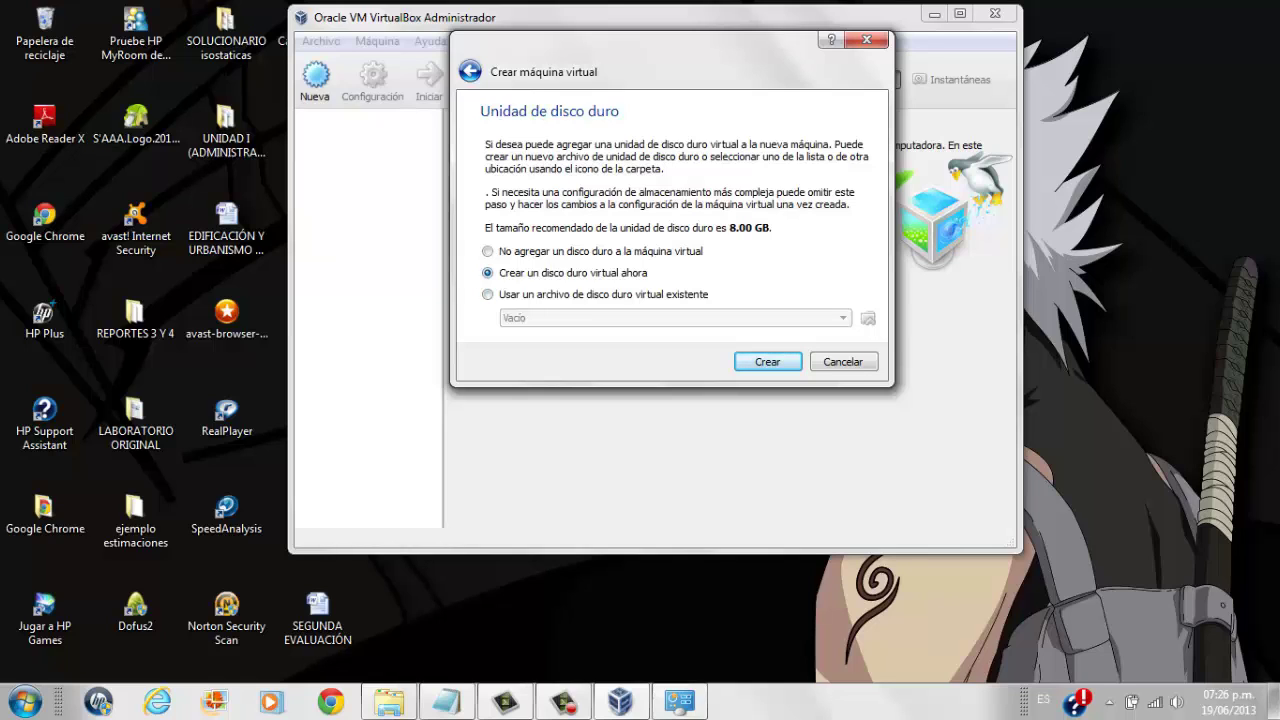
key(Return)
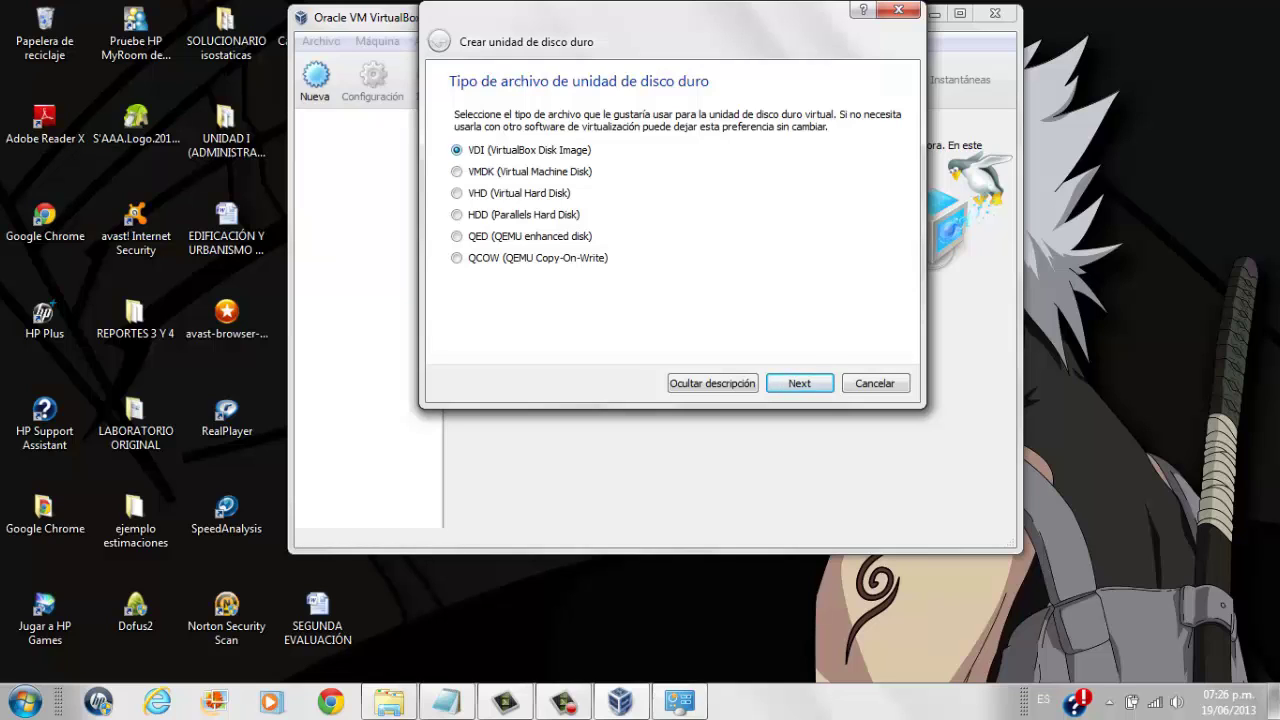
Create a dynamically allocated 20.88 GB VDI disk, video-pruva.vdi, for the machine.
key(Return)
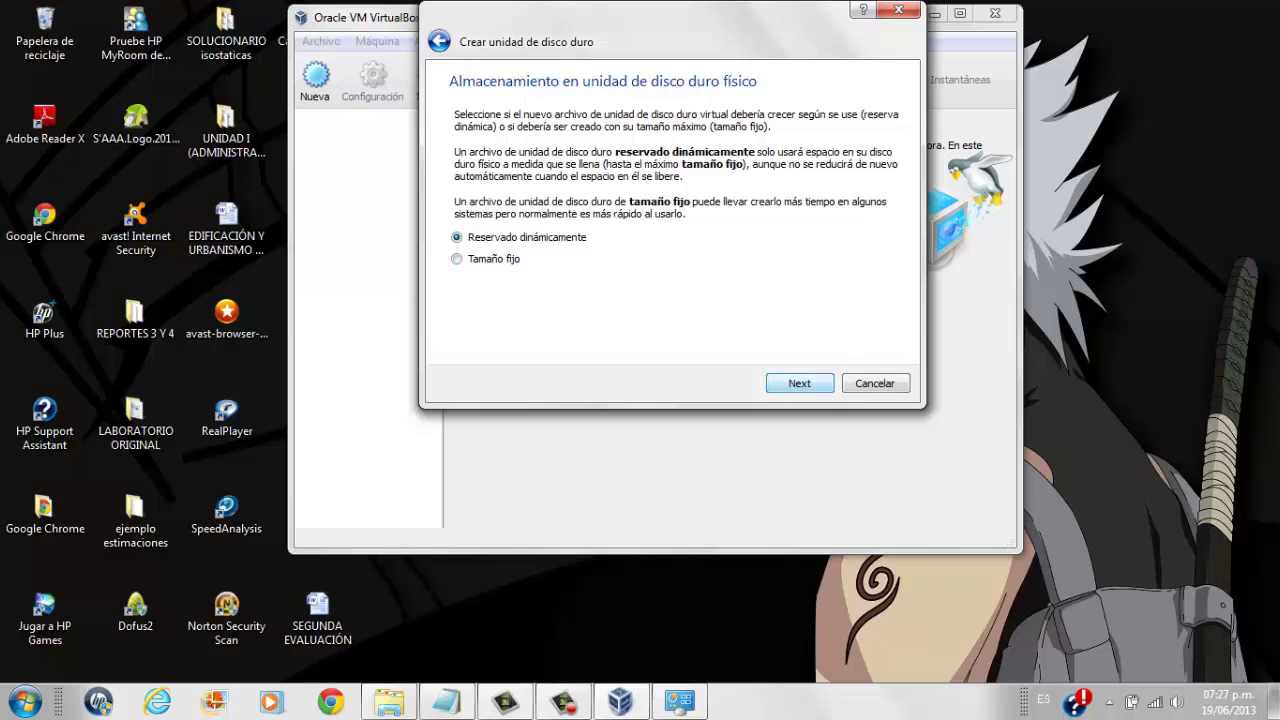
key(Return)
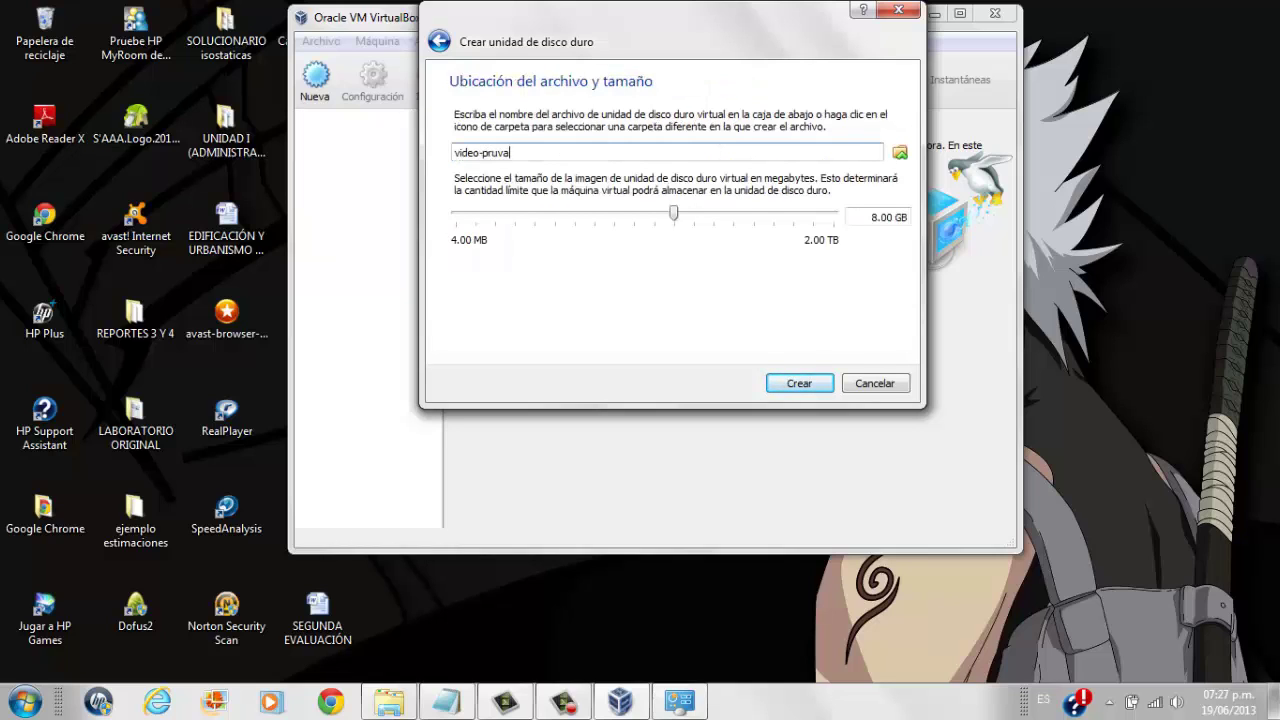
mouse_move(674, 214)
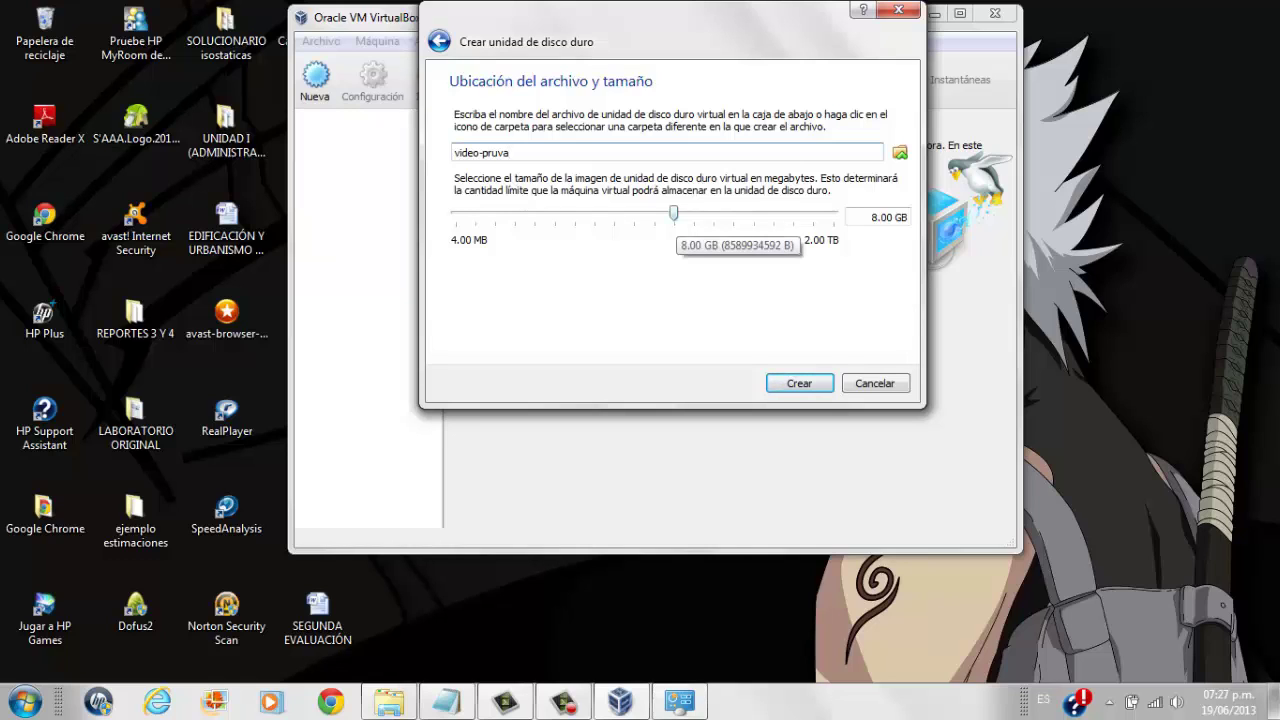
drag(674, 214, 699, 214)
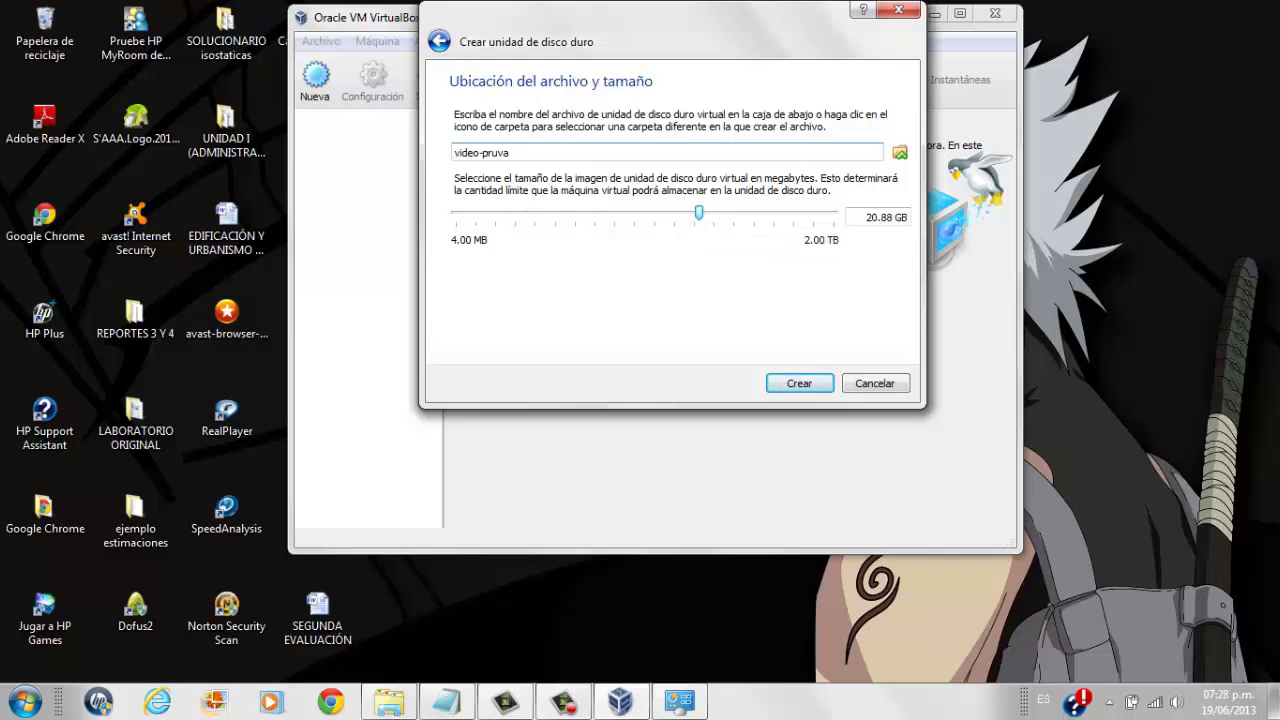
drag(511, 152, 454, 152)
key(Return)
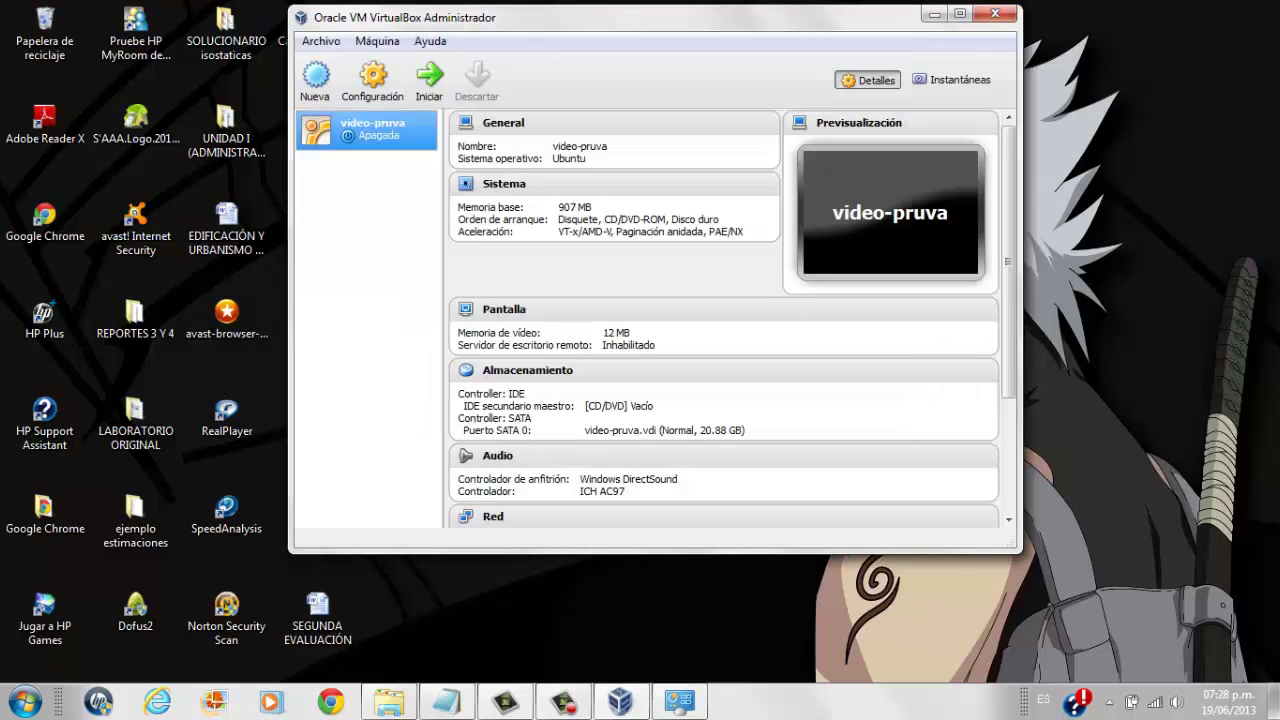
click(373, 80)
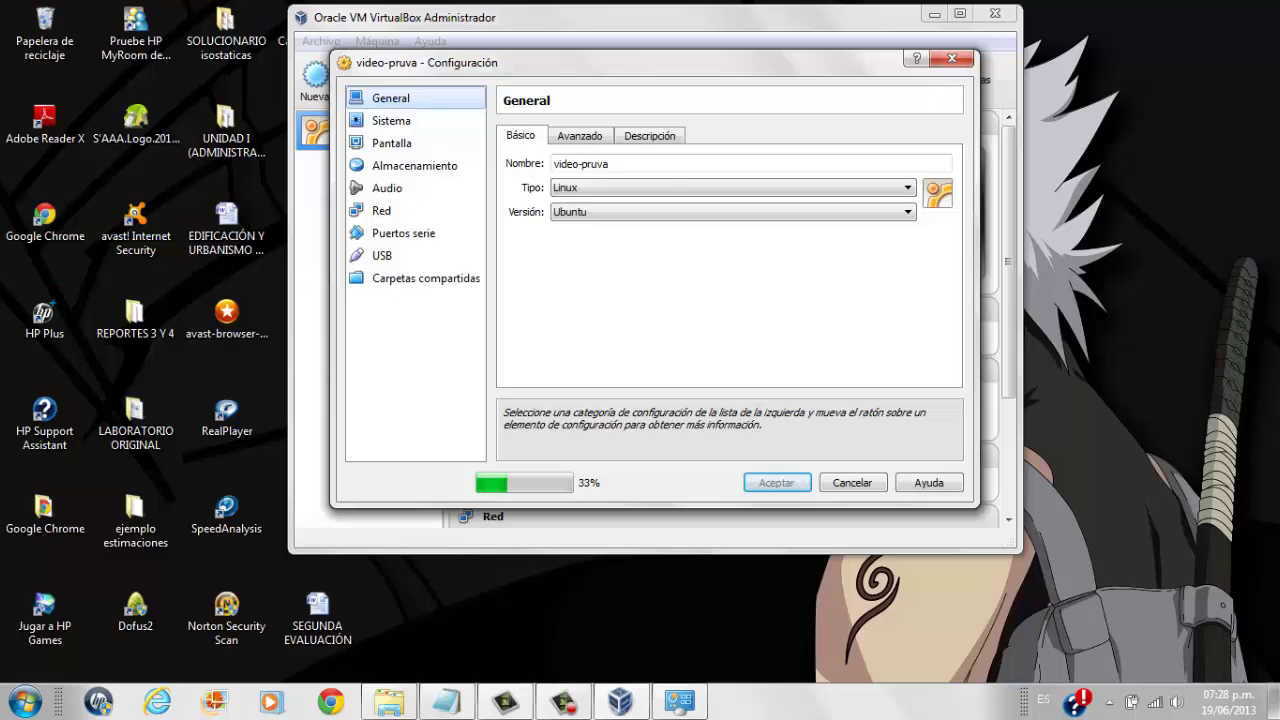
Under General > Avanzado, set Compartir portapapeles and Arrastrar y soltar to Bidireccional.
key(ctrl+Tab)
key(Tab)
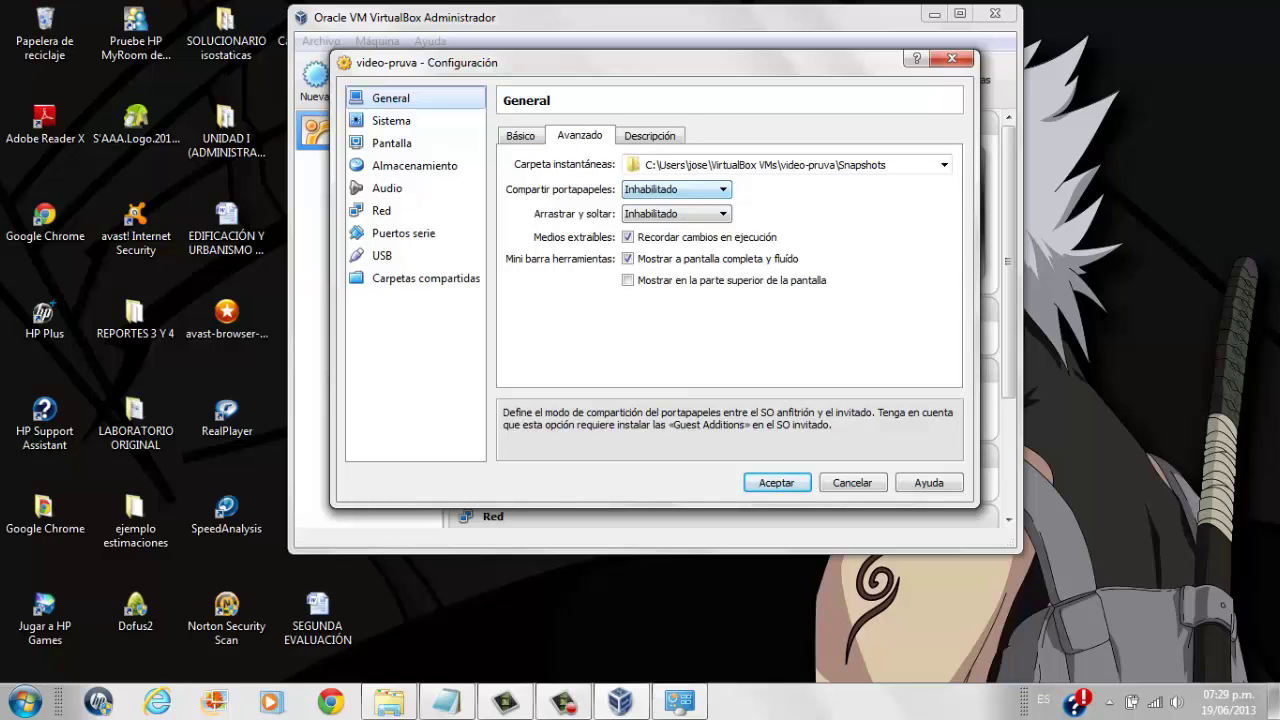
key(alt+Down)
key(Down)
key(Down)
key(Down)
key(Return)
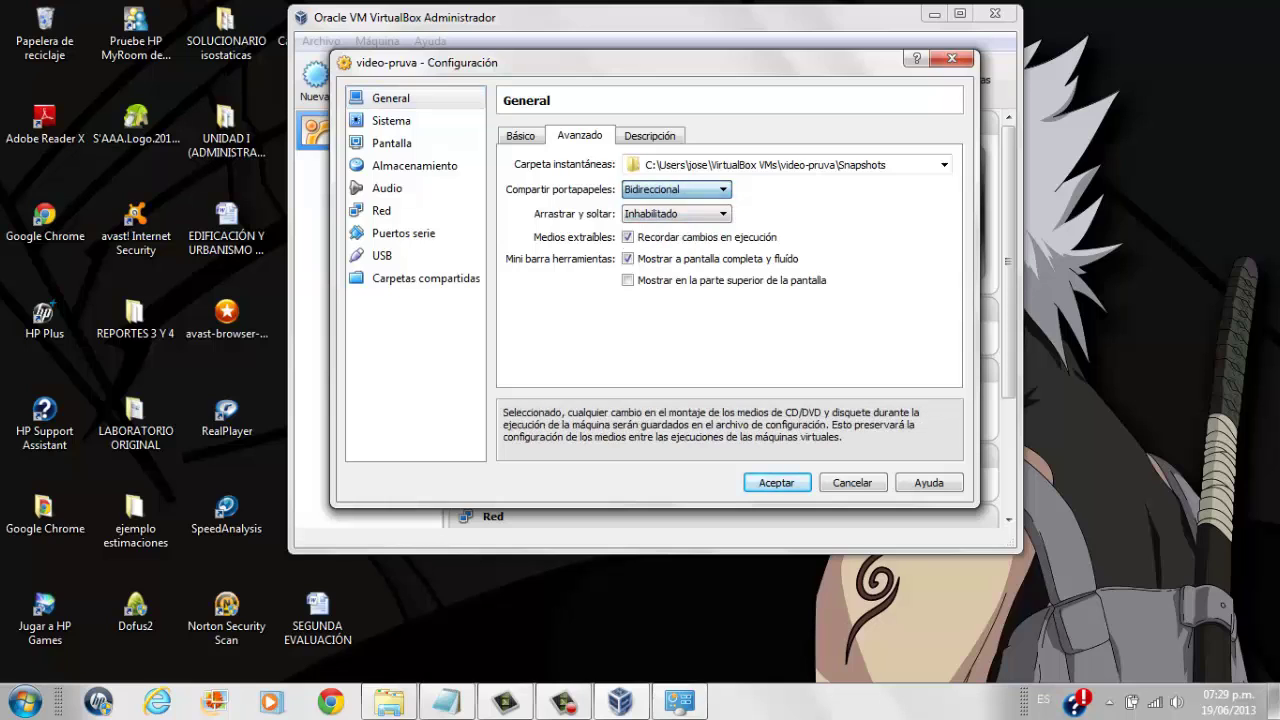
key(Tab)
key(Tab)
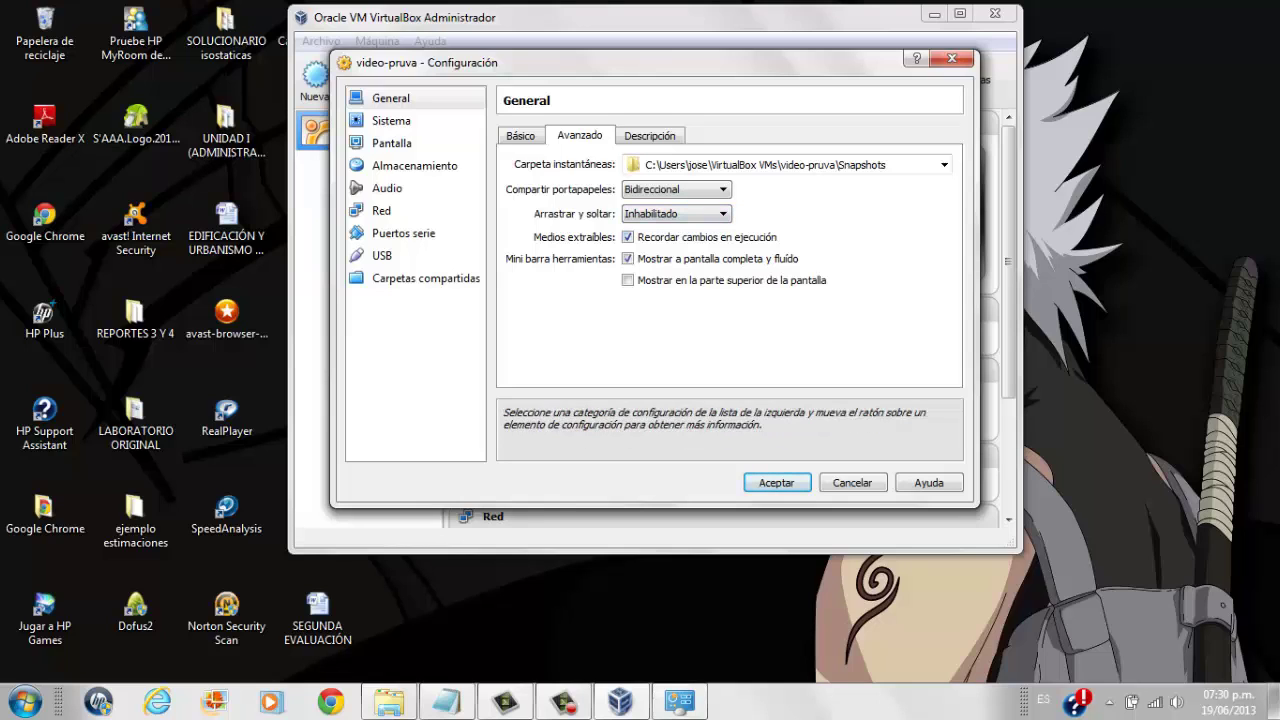
click(676, 213)
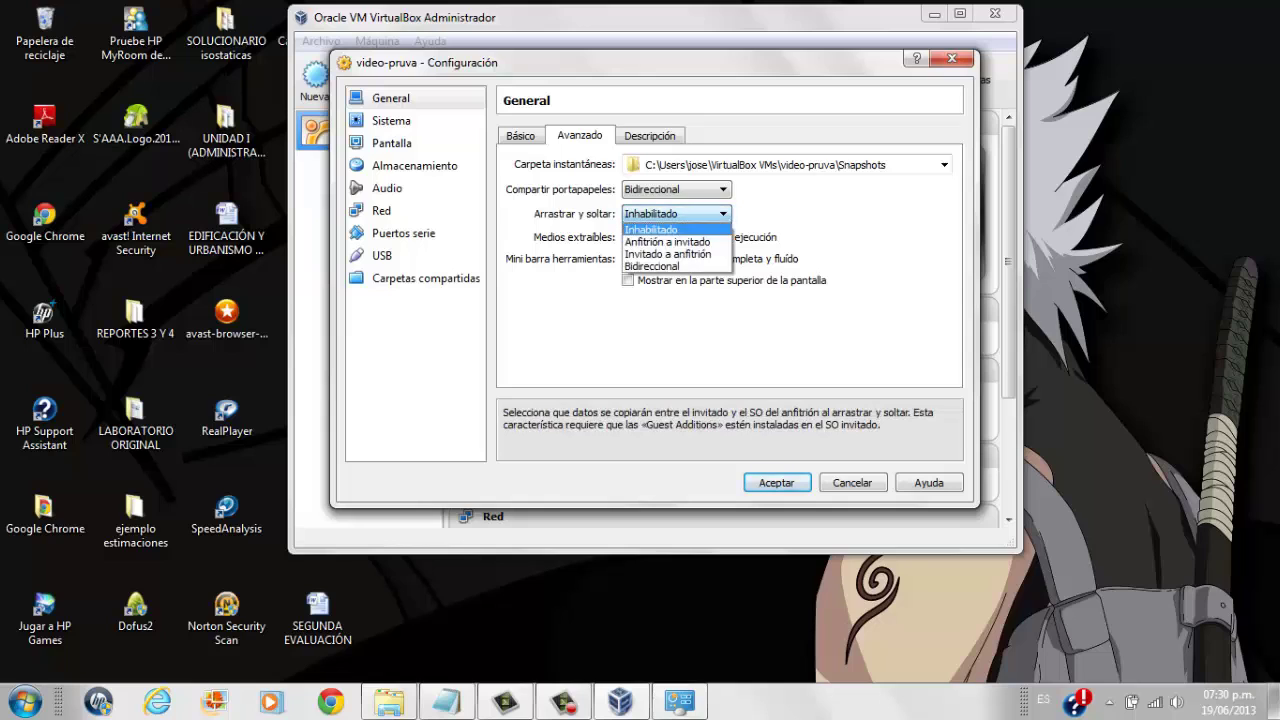
click(660, 262)
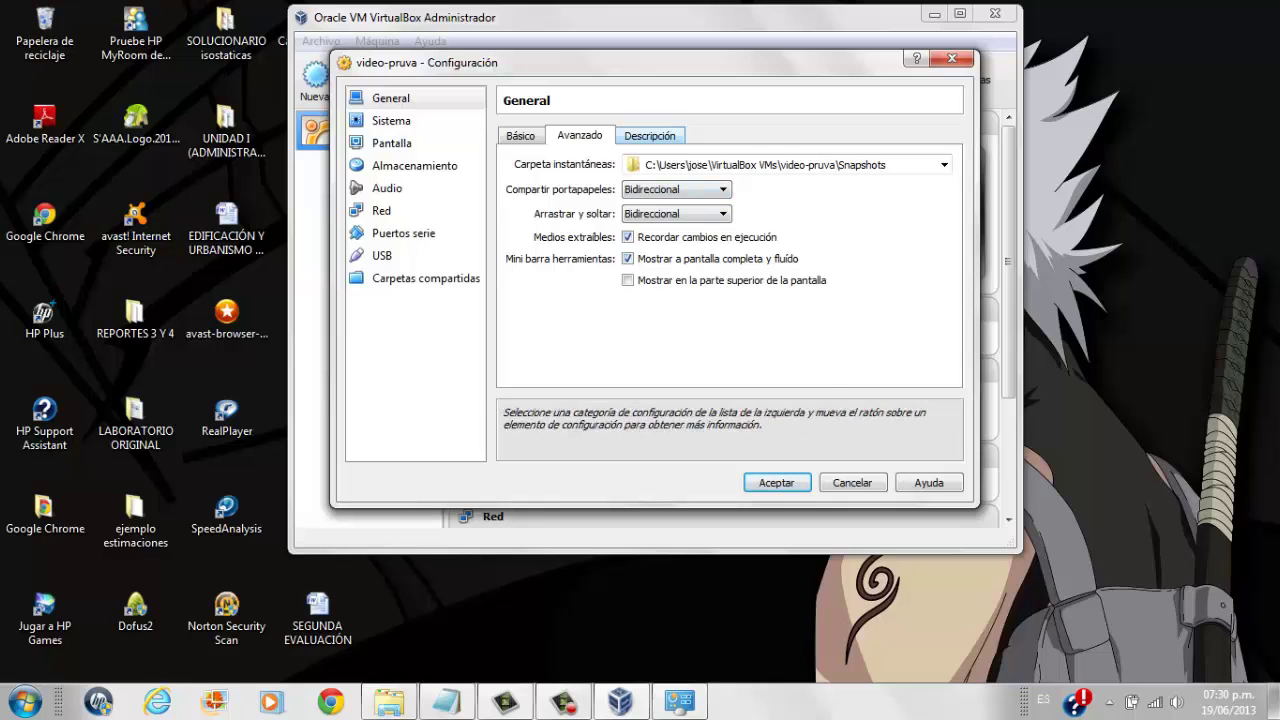
click(391, 120)
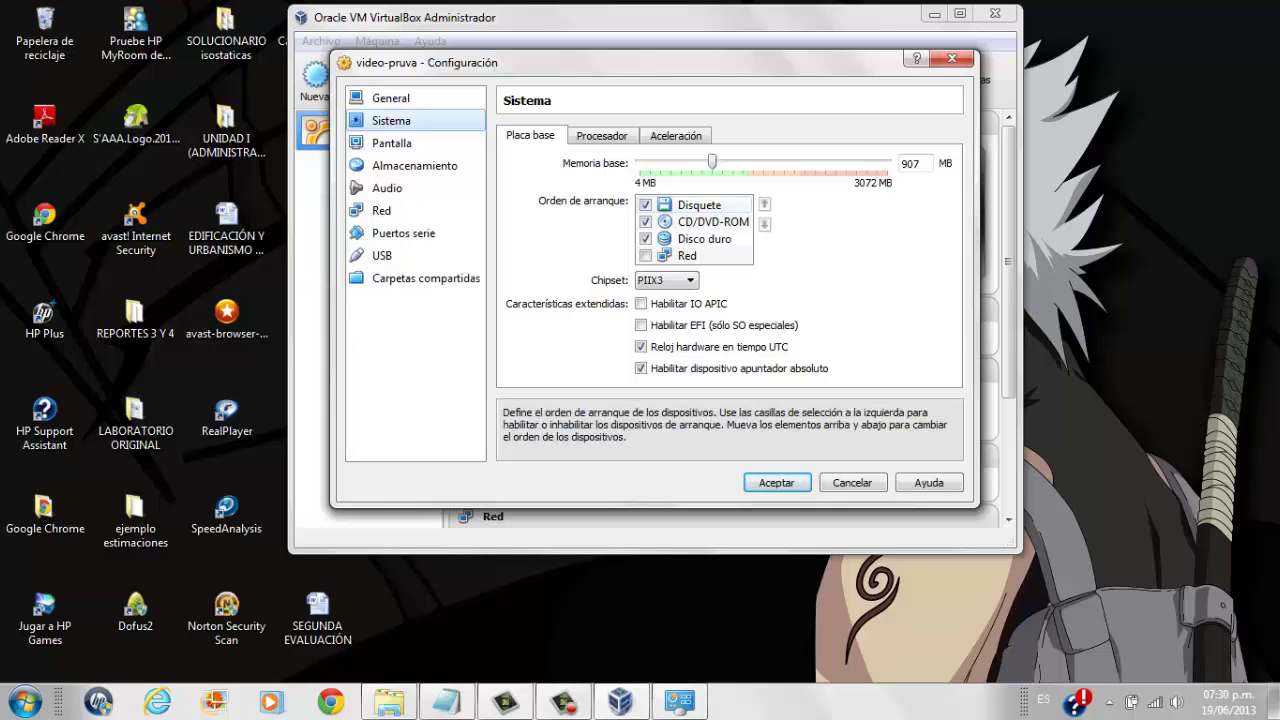
Remove Disquete from the boot order and keep the processor at 1 CPU with a 100% execution cap.
click(645, 204)
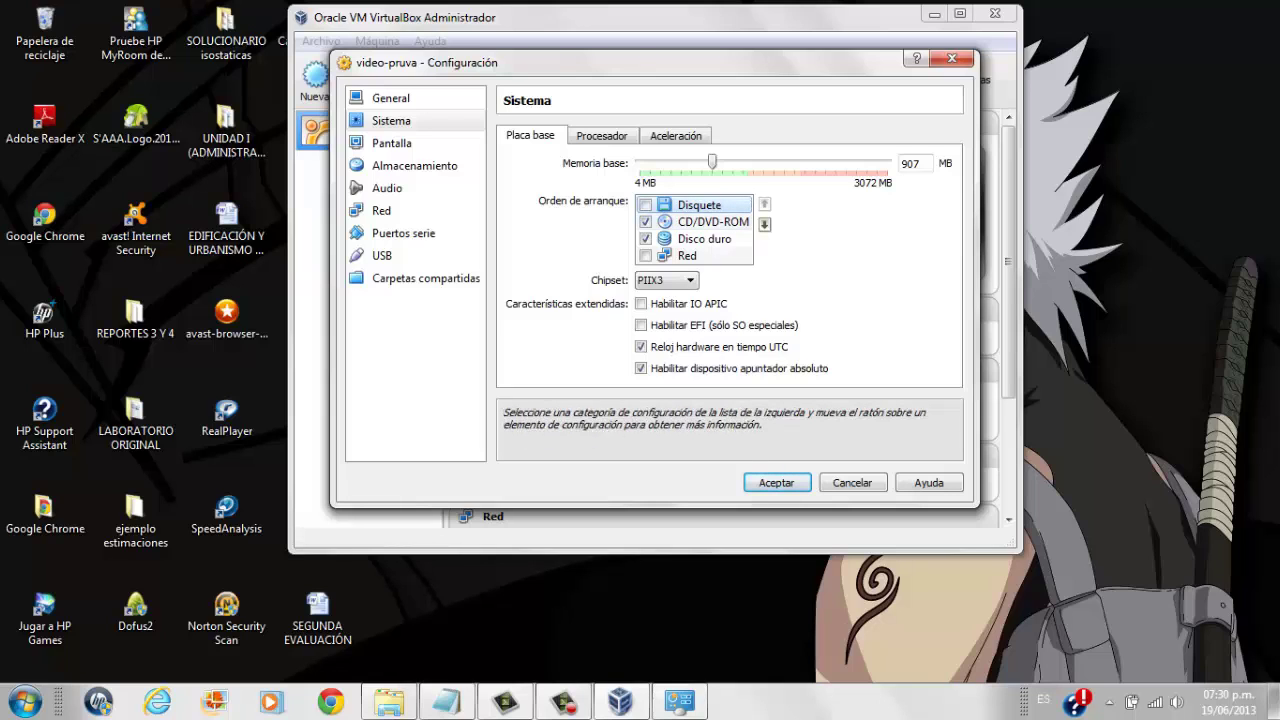
click(602, 135)
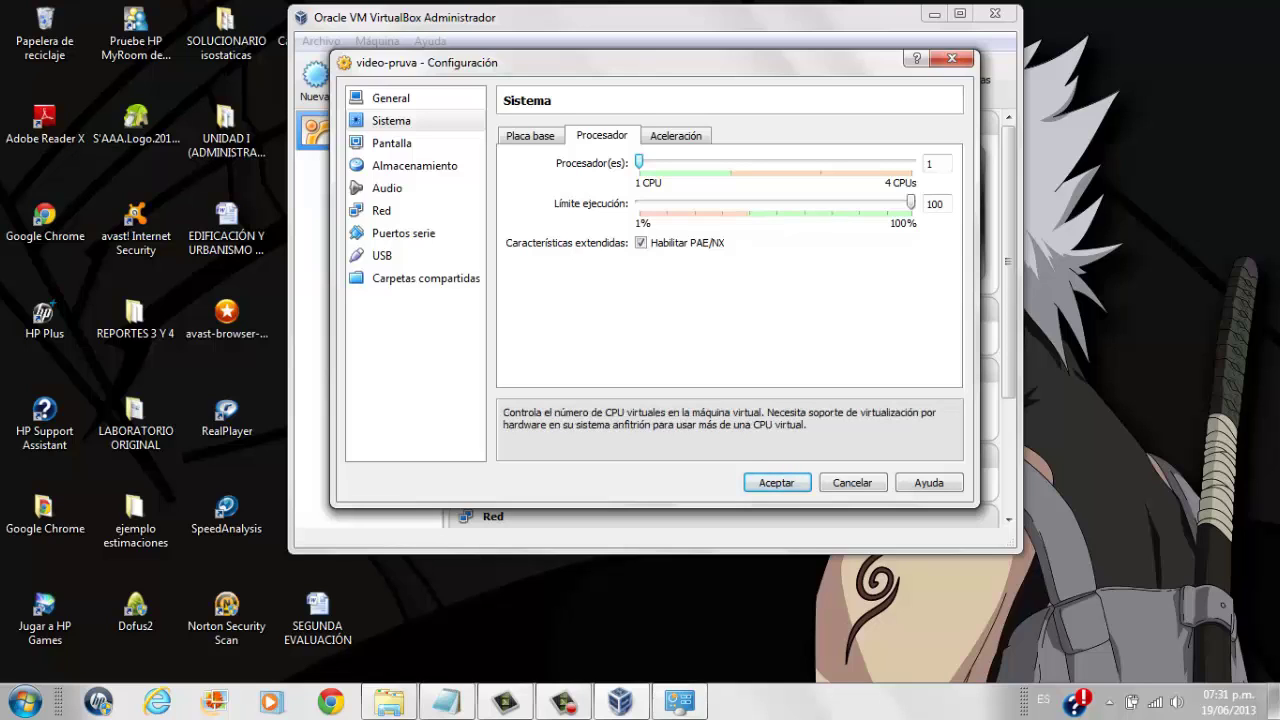
key(Right)
key(Left)
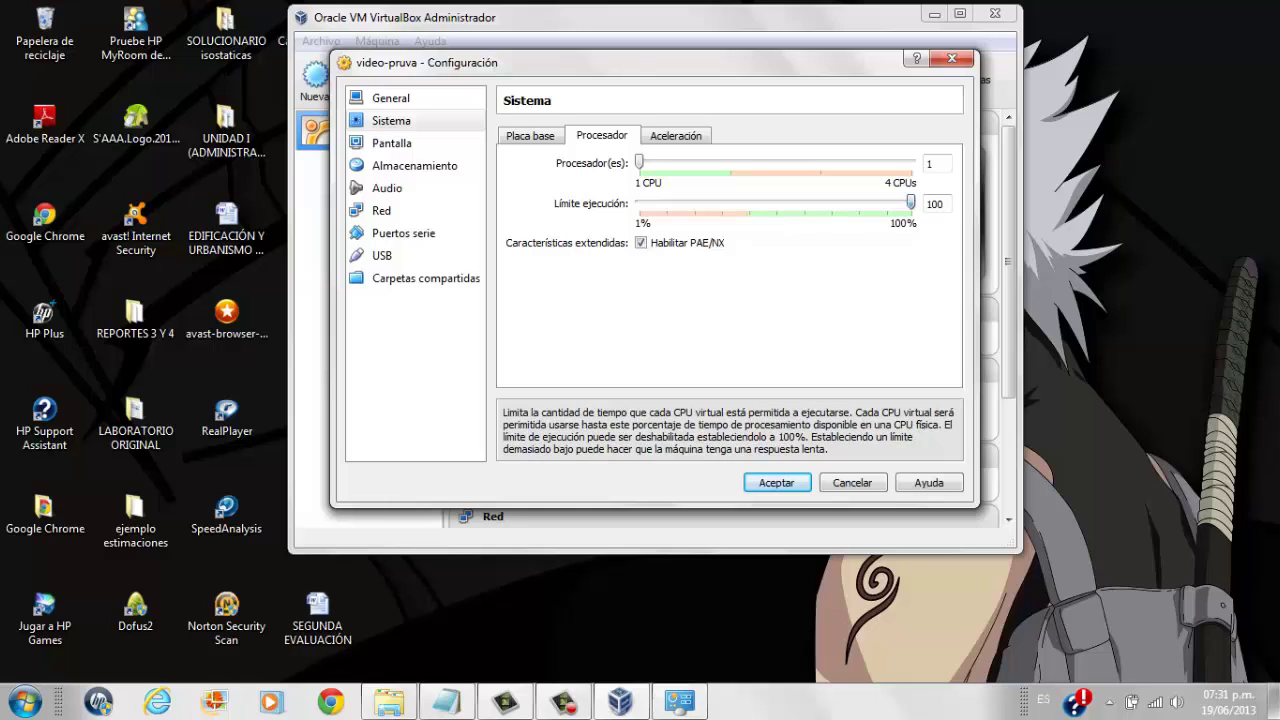
key(Left)
key(Left)
key(Left)
key(Left)
key(Left)
key(Left)
key(Left)
key(Left)
key(Left)
key(Left)
key(Left)
key(Left)
key(Left)
key(Left)
key(Left)
key(Left)
key(Left)
key(Left)
key(Left)
key(Left)
key(Left)
key(Left)
key(Left)
key(Left)
key(Left)
key(Left)
key(Left)
key(Left)
key(Left)
key(Left)
key(Left)
key(Left)
key(Left)
key(Left)
key(Left)
key(Left)
key(Left)
key(Left)
key(Left)
key(Left)
key(Left)
key(Left)
key(Right)
key(Right)
key(Right)
key(Right)
key(Right)
key(Right)
key(Right)
key(Right)
key(Right)
key(Right)
key(Right)
key(Right)
key(Right)
key(Right)
key(Right)
key(Right)
key(Right)
key(Right)
key(Right)
key(Right)
key(Right)
key(Right)
key(Right)
key(Right)
key(Right)
key(Right)
key(Right)
key(Right)
key(Right)
key(Right)
key(End)
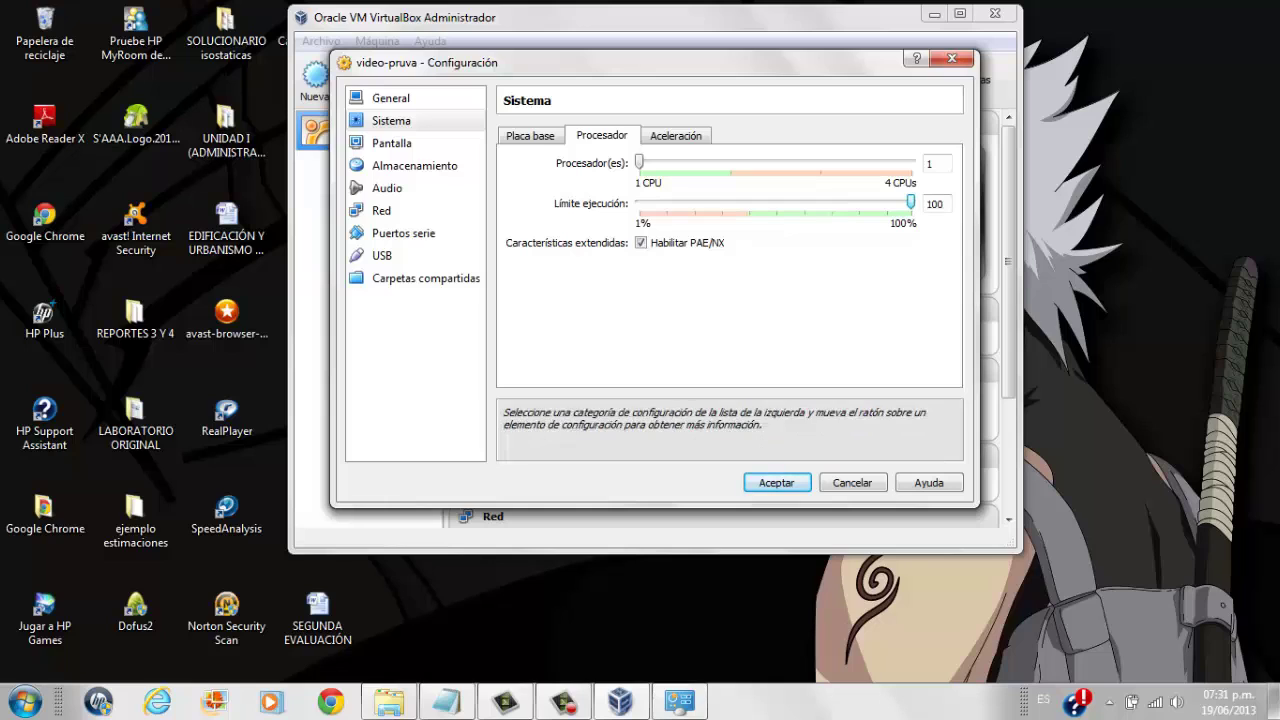
click(676, 135)
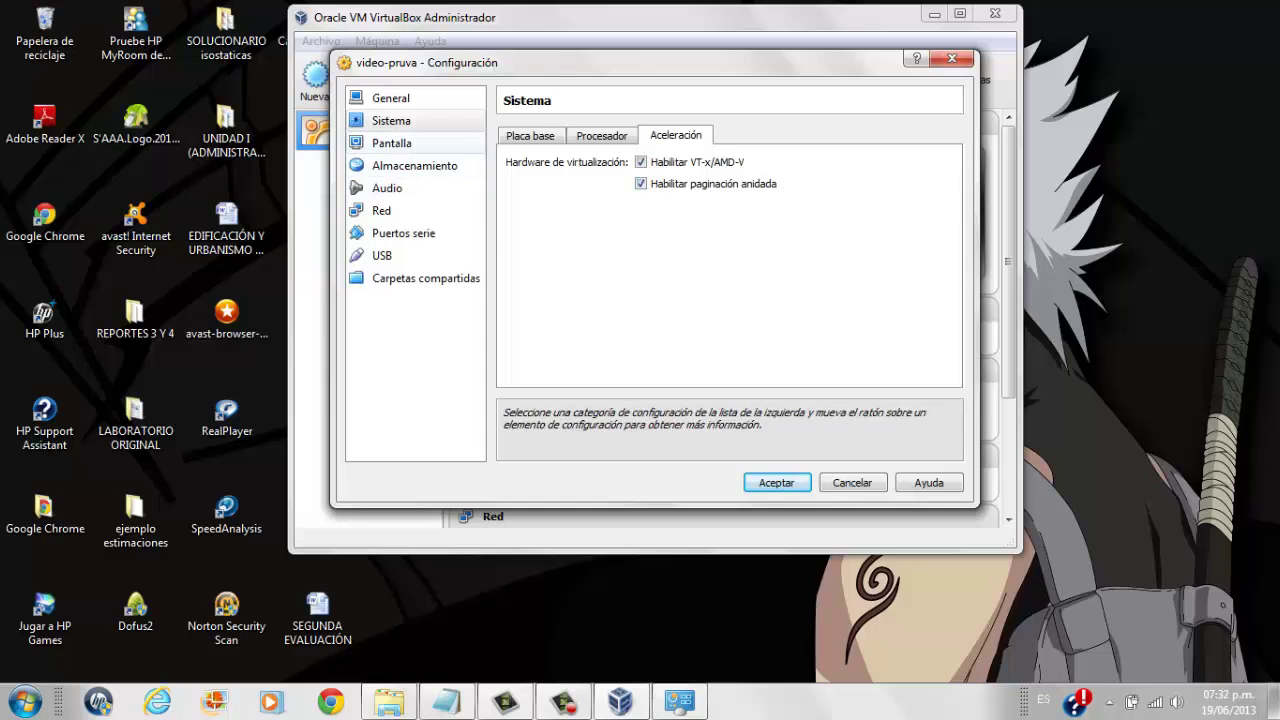
Set video memory to 73 MB and enable both 3D and 2D video acceleration.
click(391, 143)
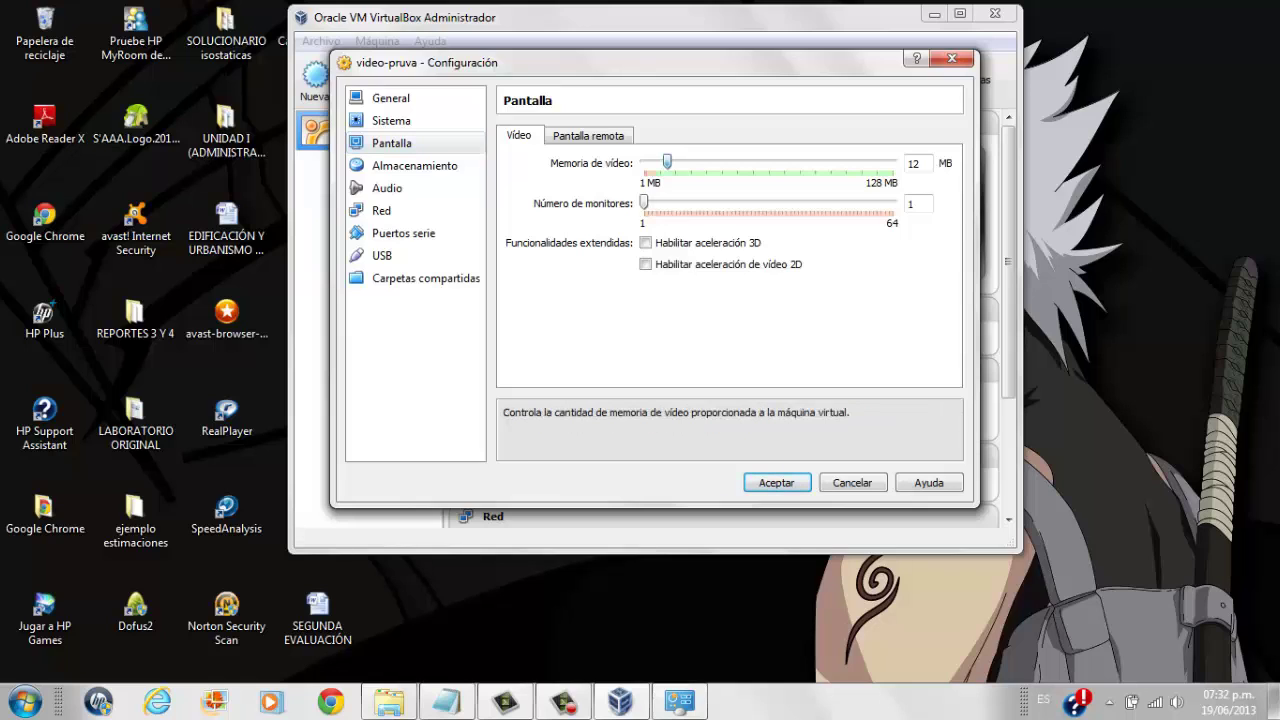
drag(667, 161, 741, 161)
drag(741, 161, 785, 161)
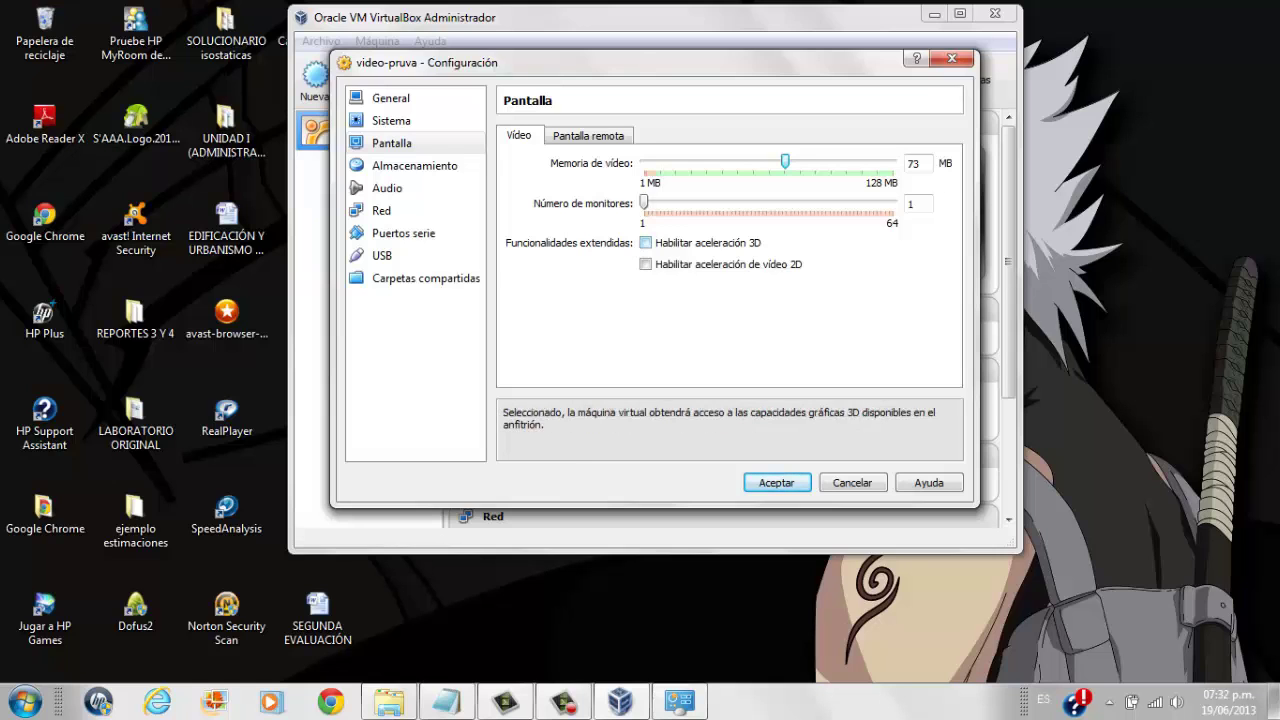
click(645, 242)
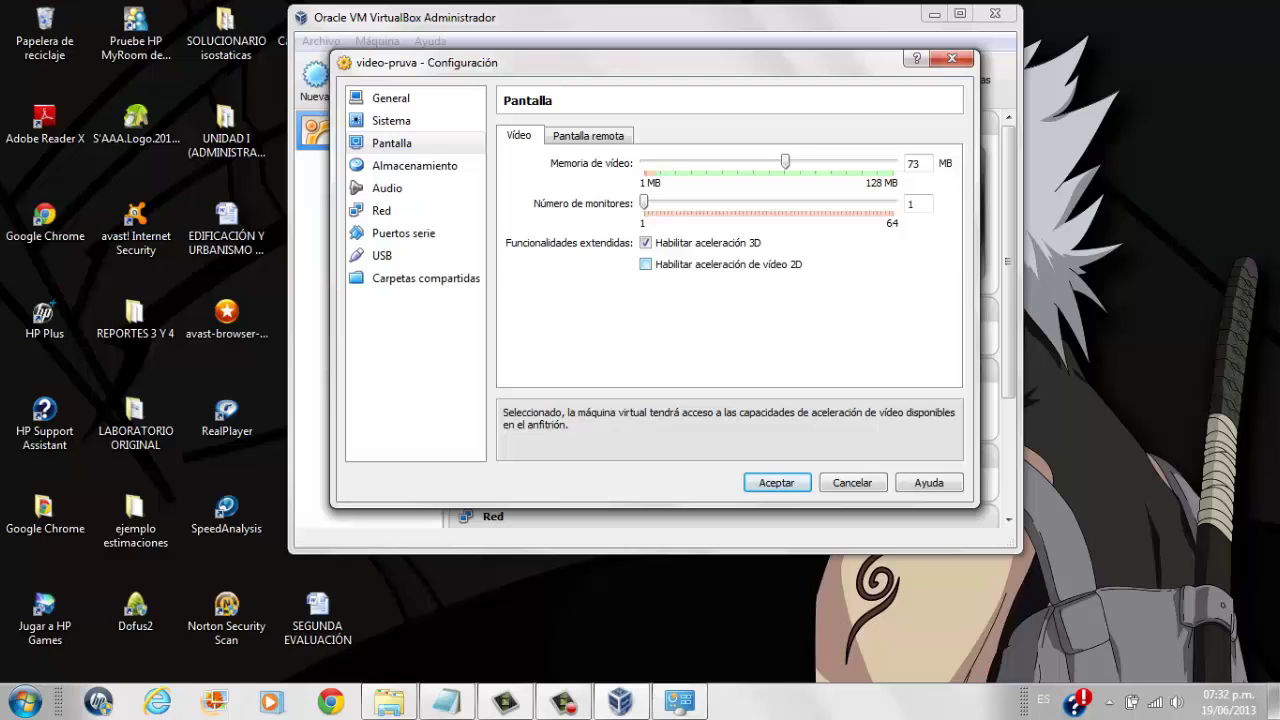
click(645, 264)
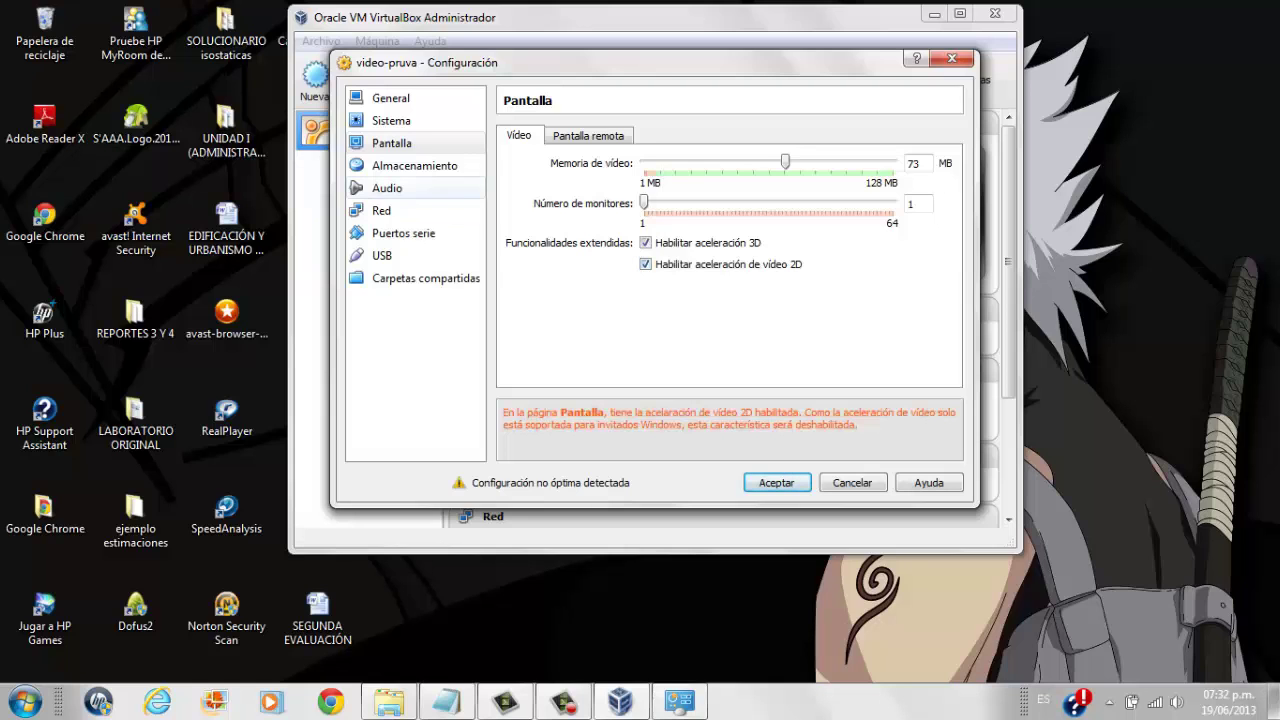
click(415, 165)
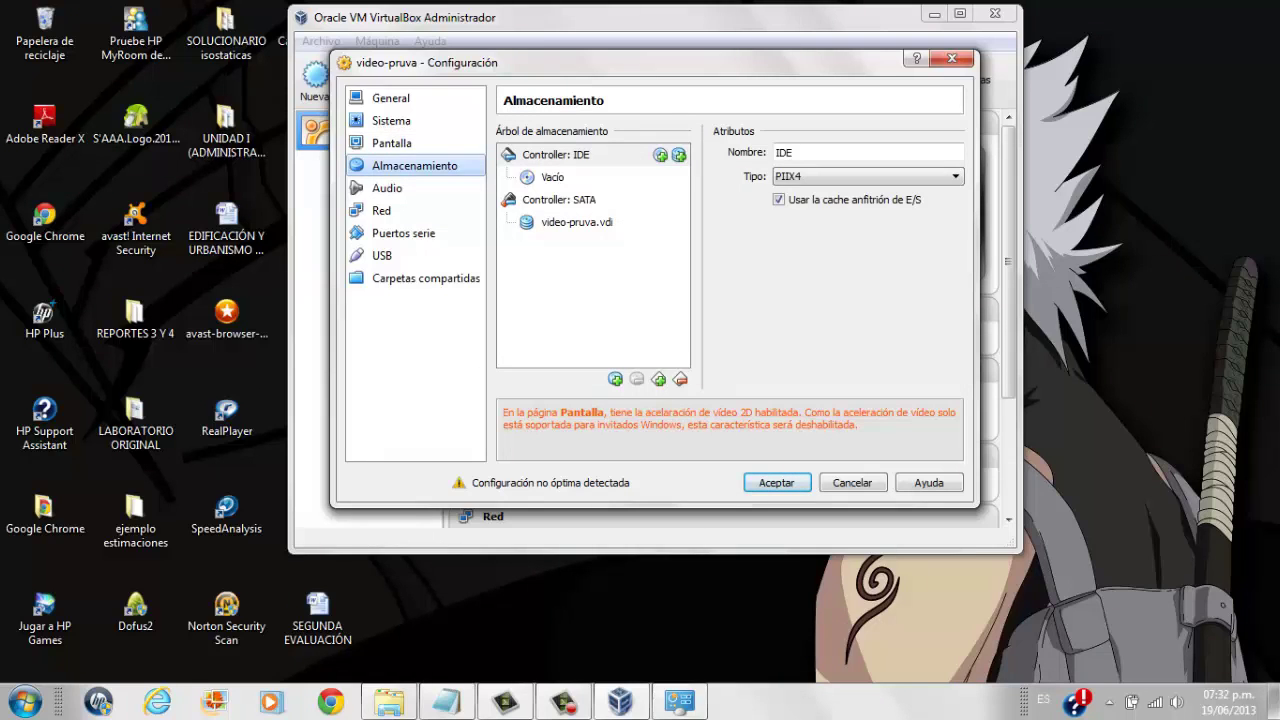
Select the empty CD/DVD drive under Controller: IDE, leaving the live CD/DVD option off.
click(392, 143)
click(415, 165)
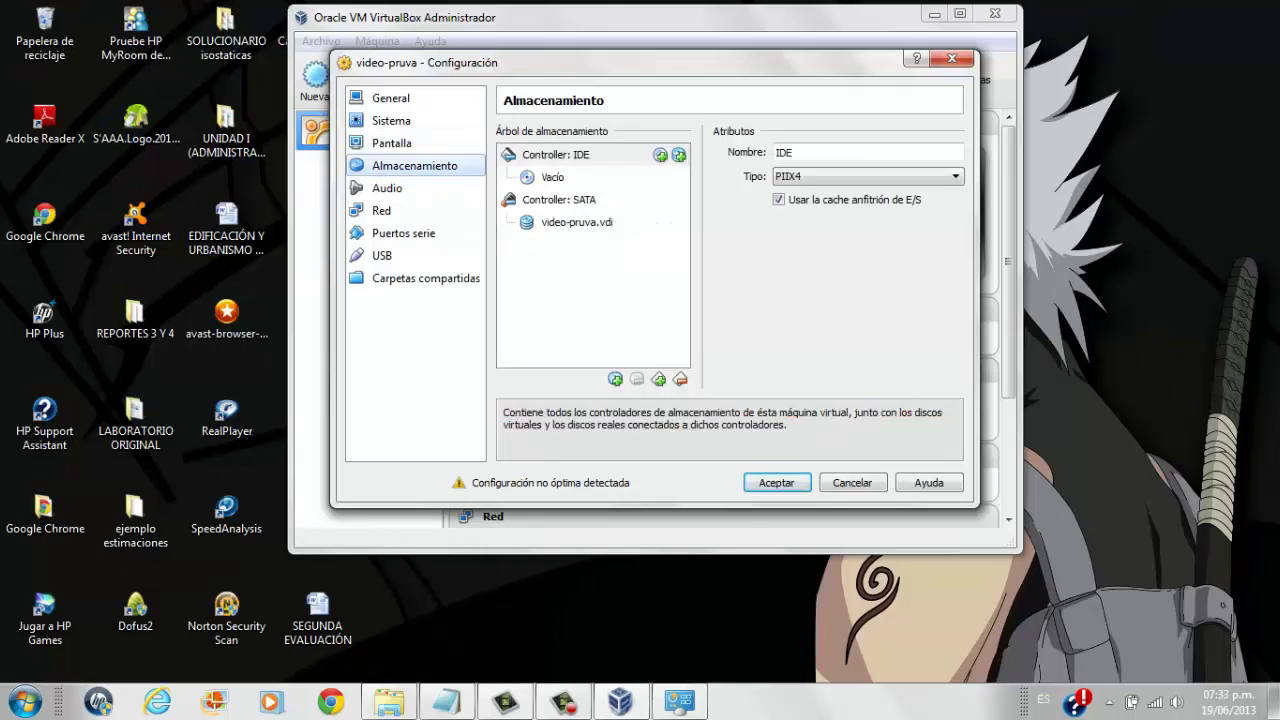
click(553, 177)
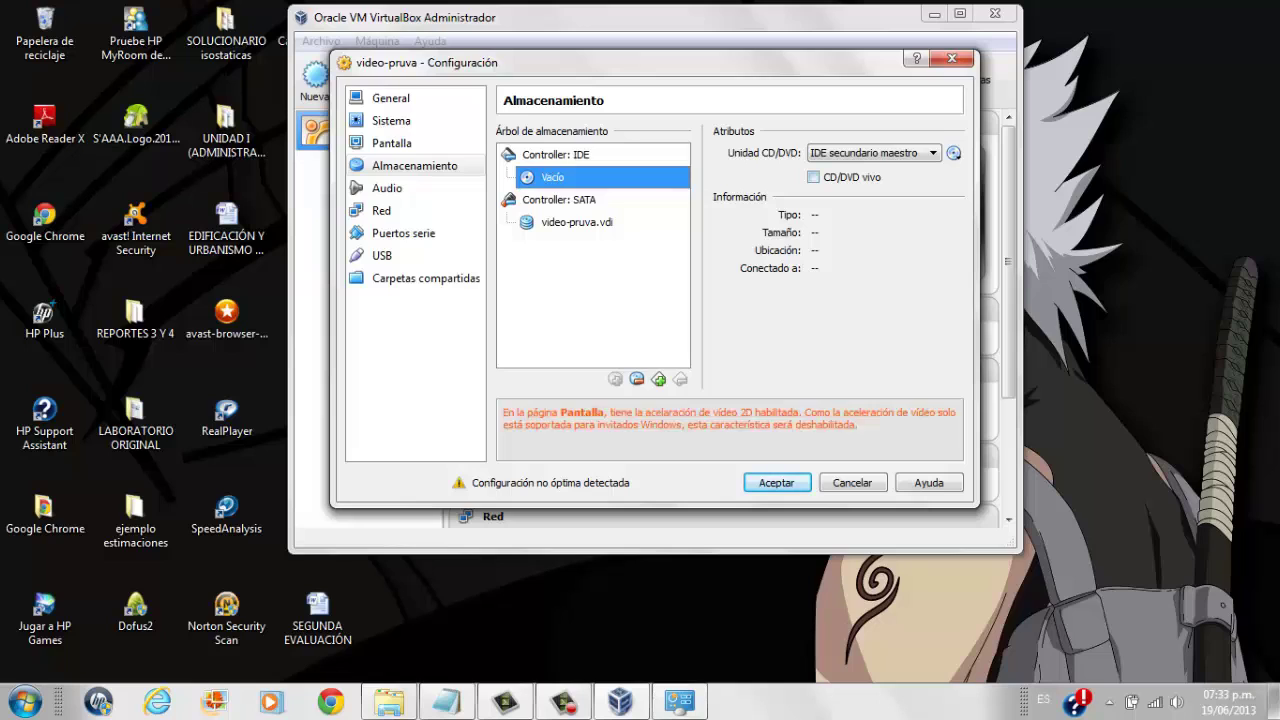
click(813, 177)
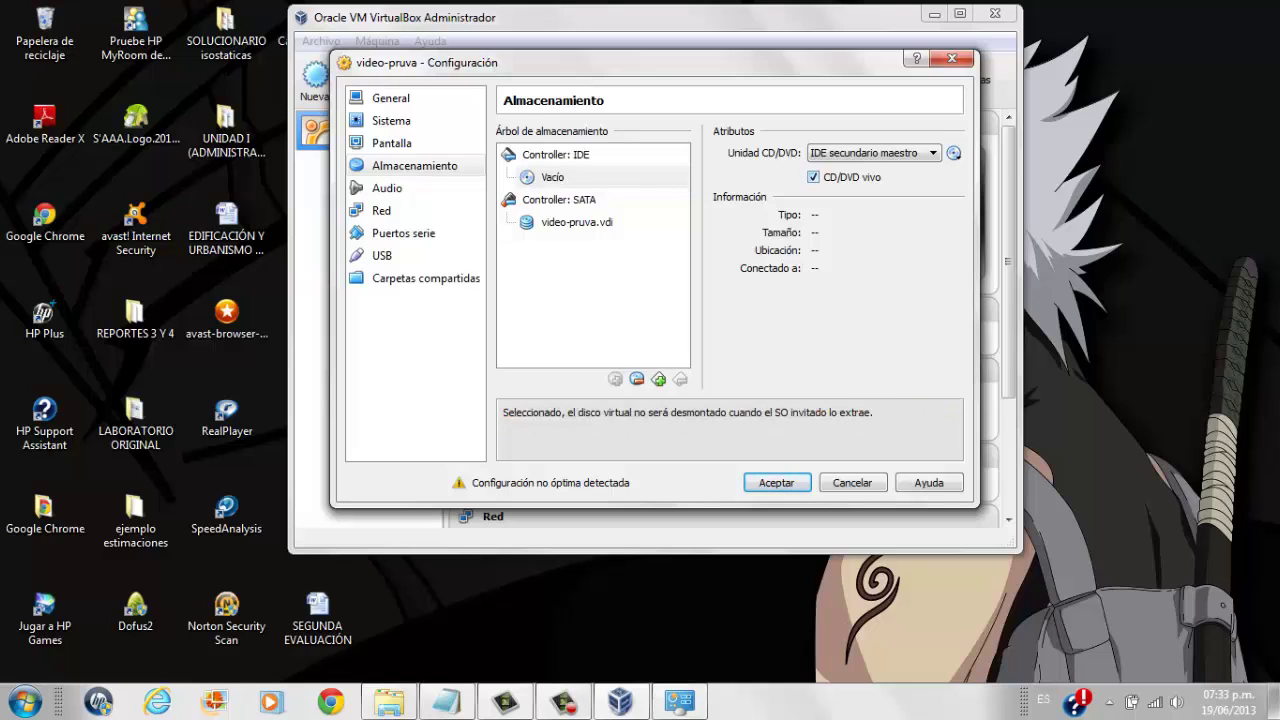
click(813, 177)
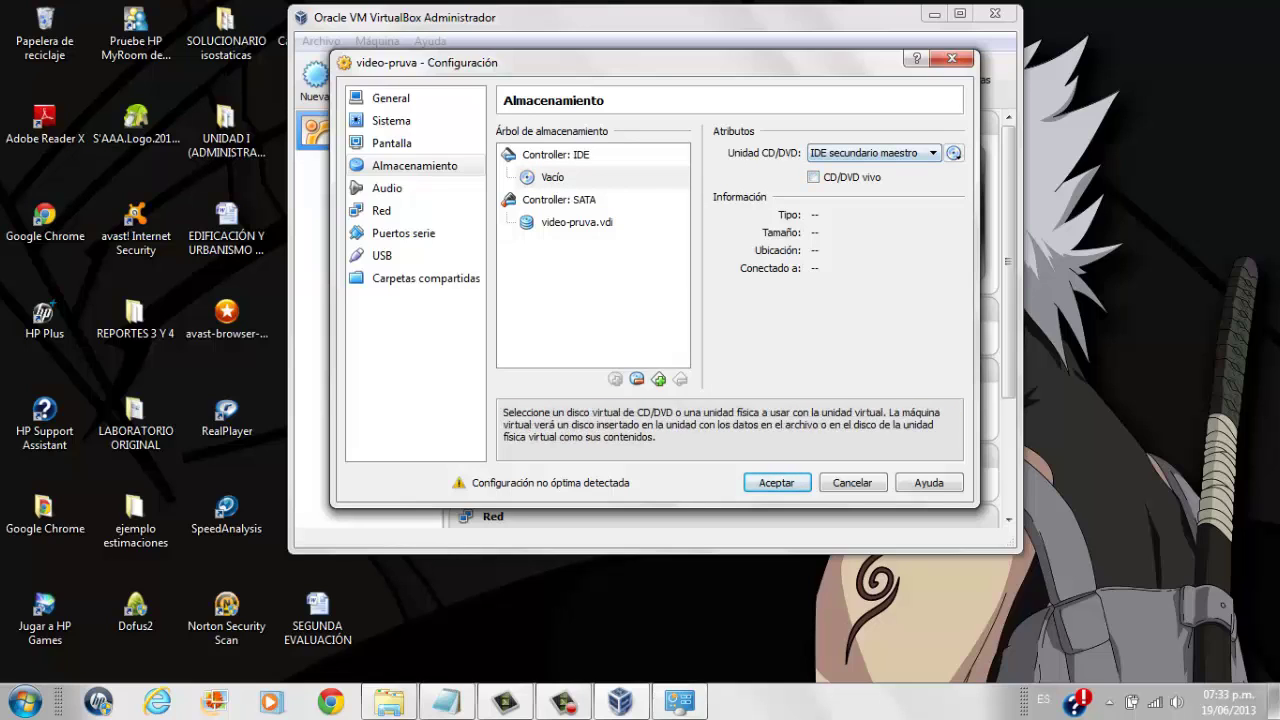
Load ubuntu-11.04-desktop-i386.iso from the Install Ubuntu (F:) drive into the CD/DVD drive.
click(953, 153)
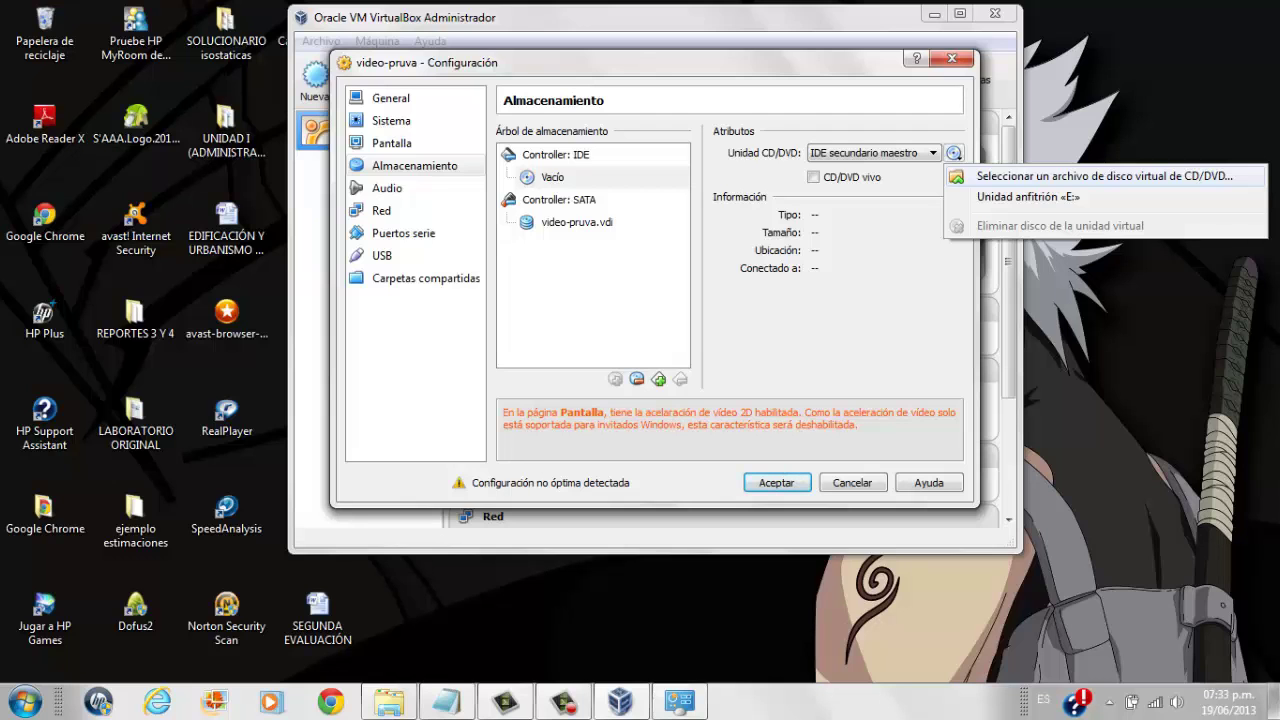
click(1100, 176)
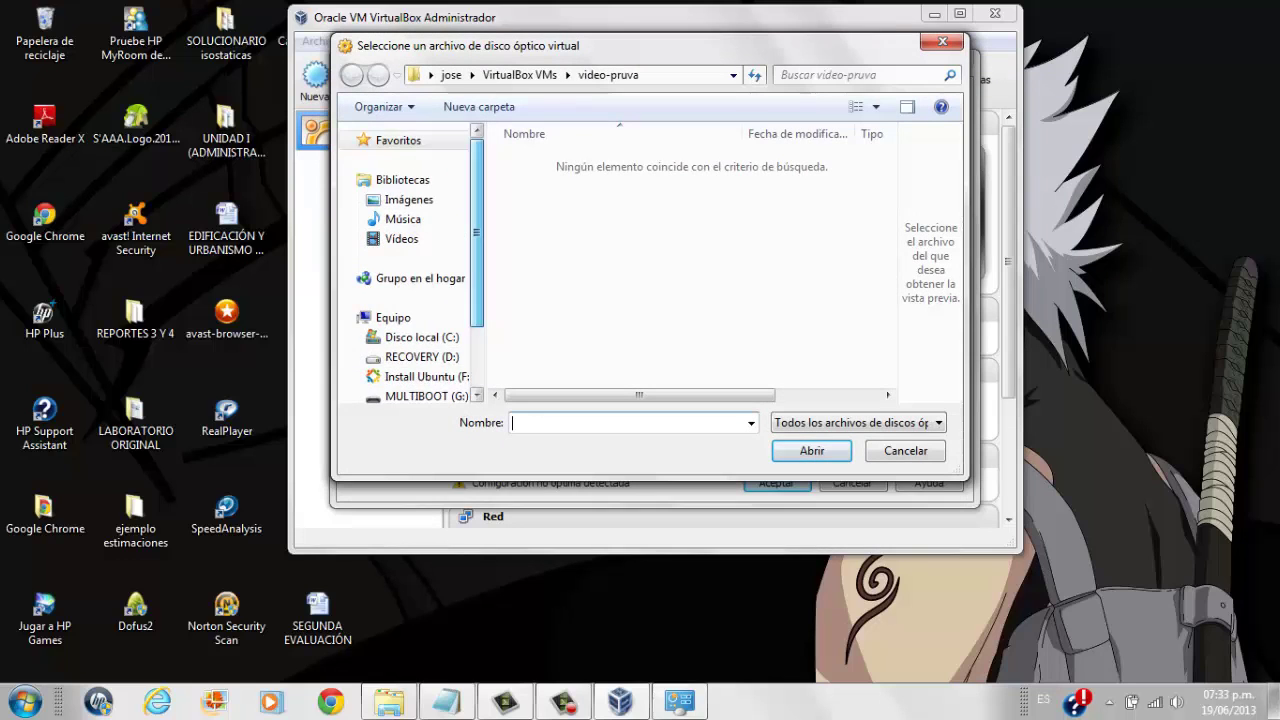
click(420, 289)
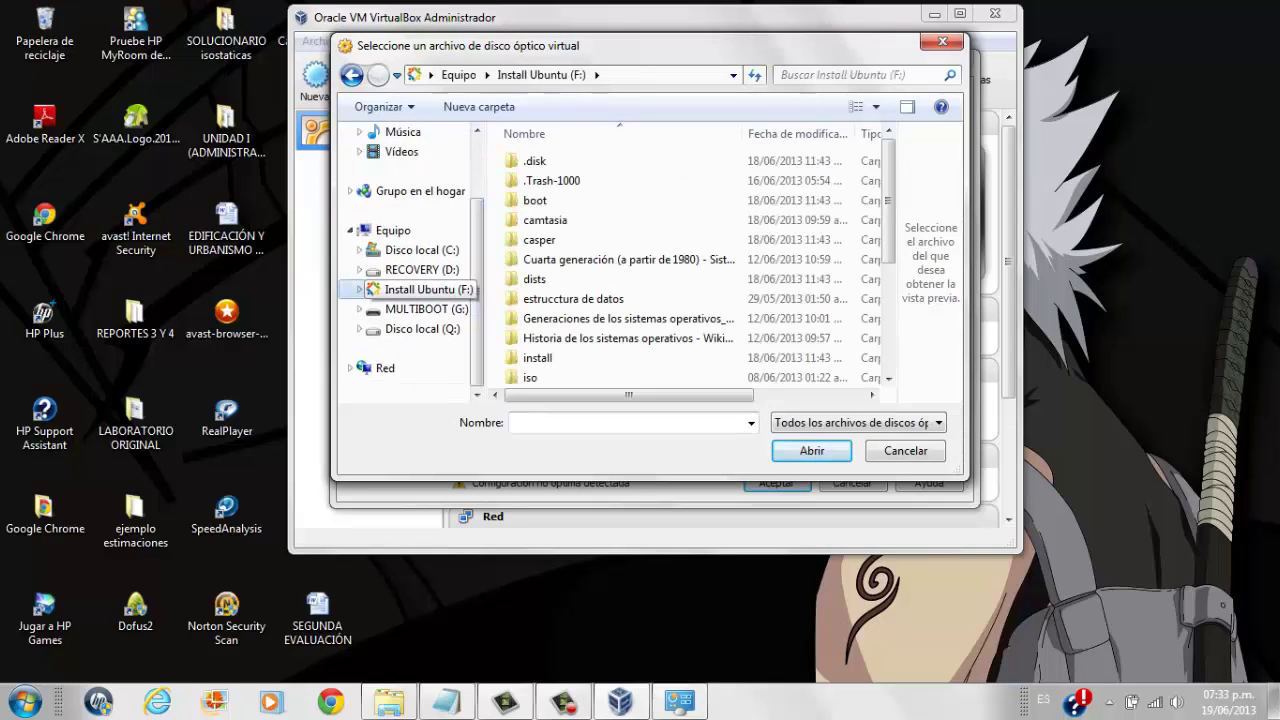
scroll(700, 260, down, 4)
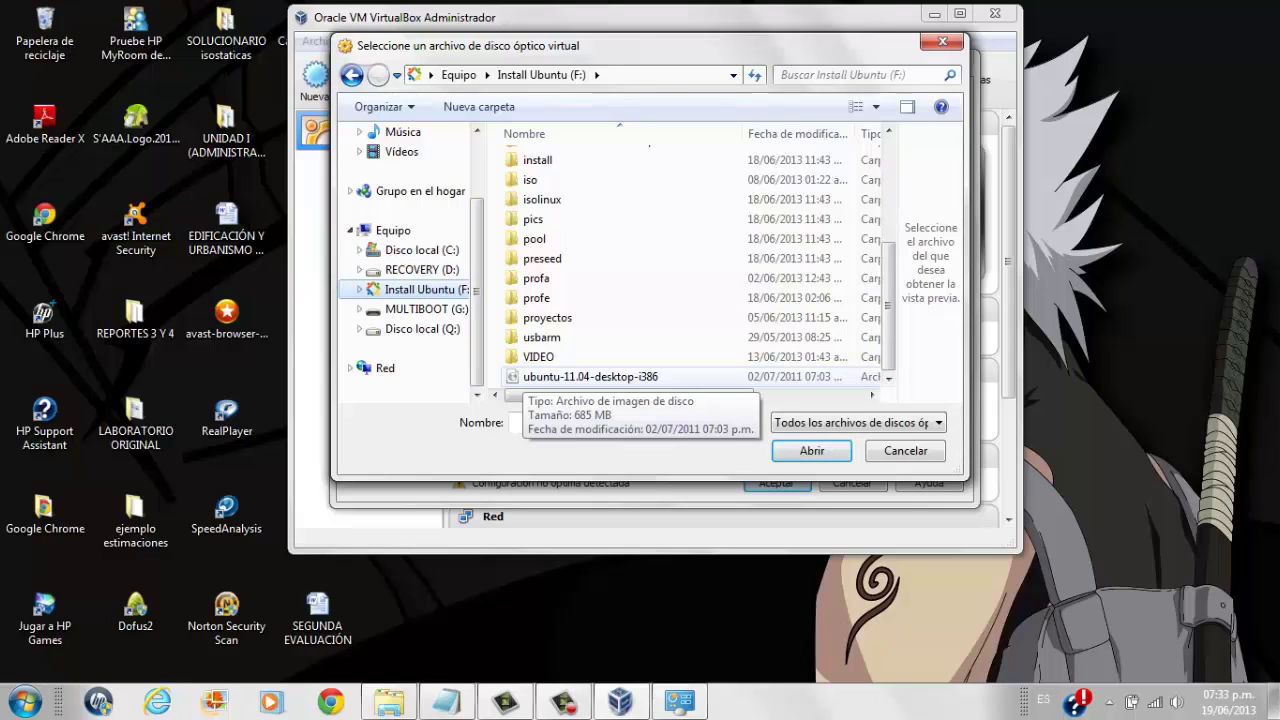
click(590, 376)
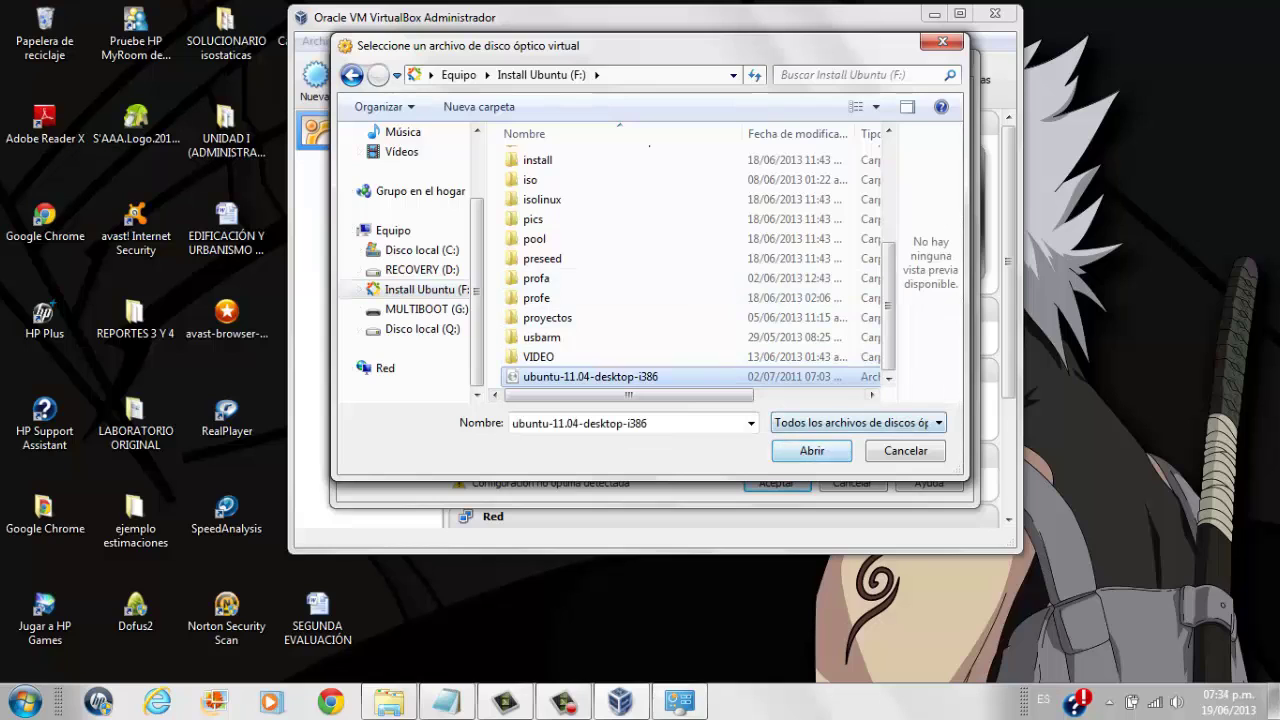
key(Return)
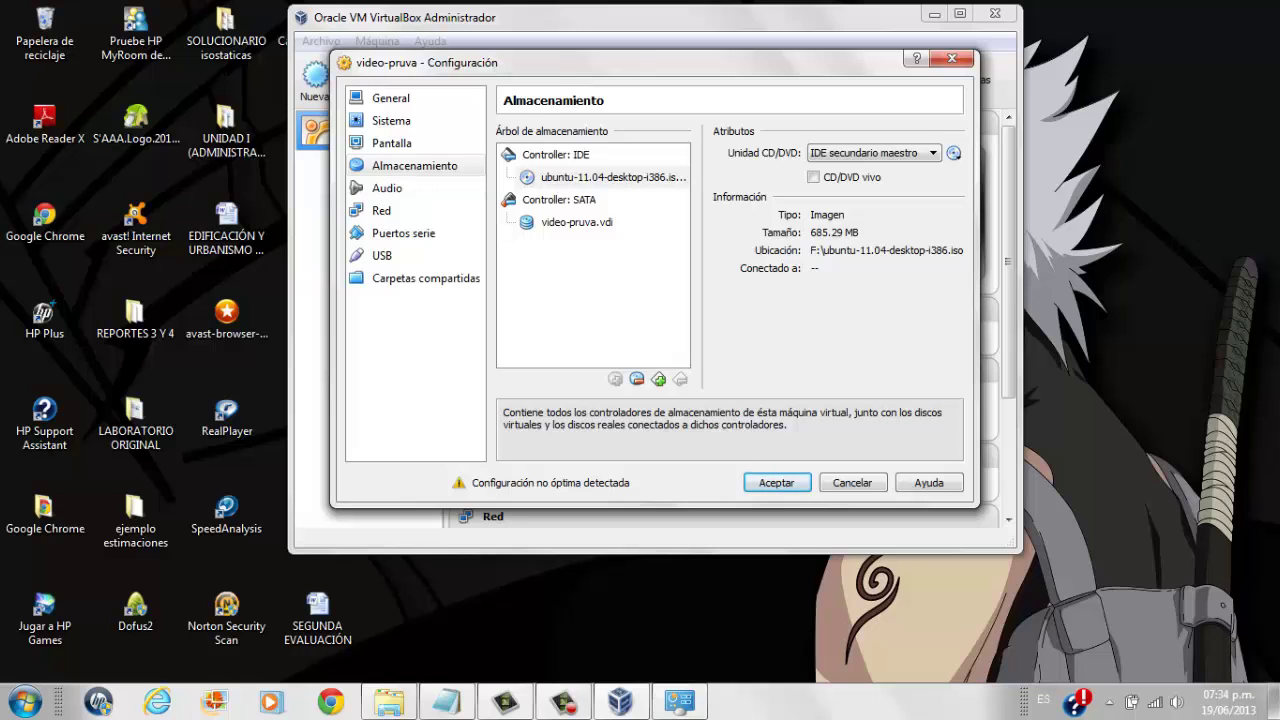
click(387, 188)
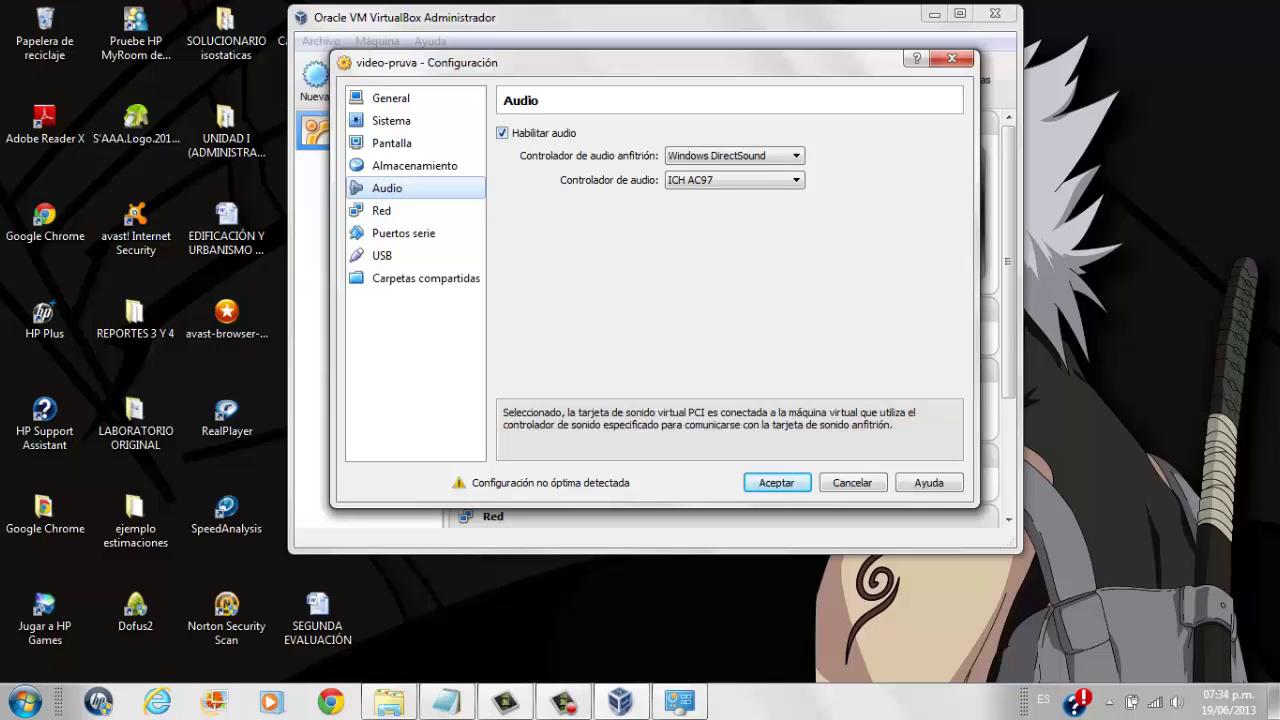
Browse Adapter 1's Conectado a options on the Red page, leaving it on NAT.
click(381, 210)
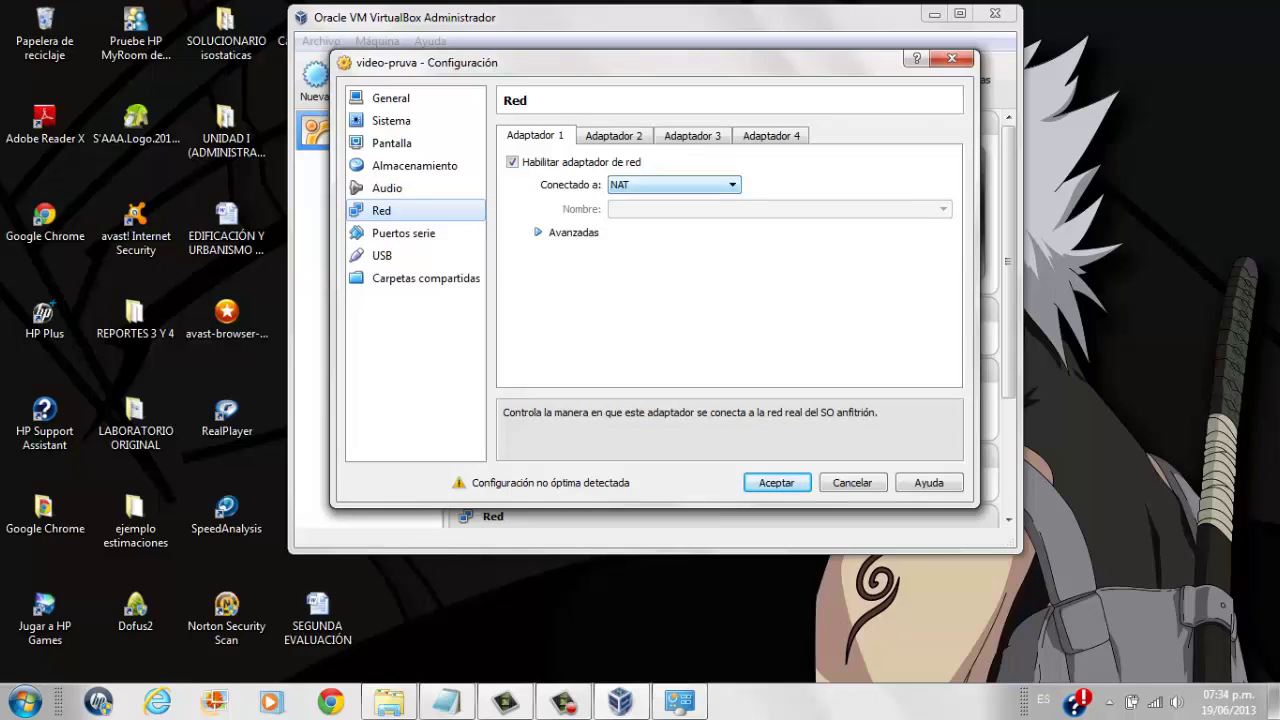
key(alt+Down)
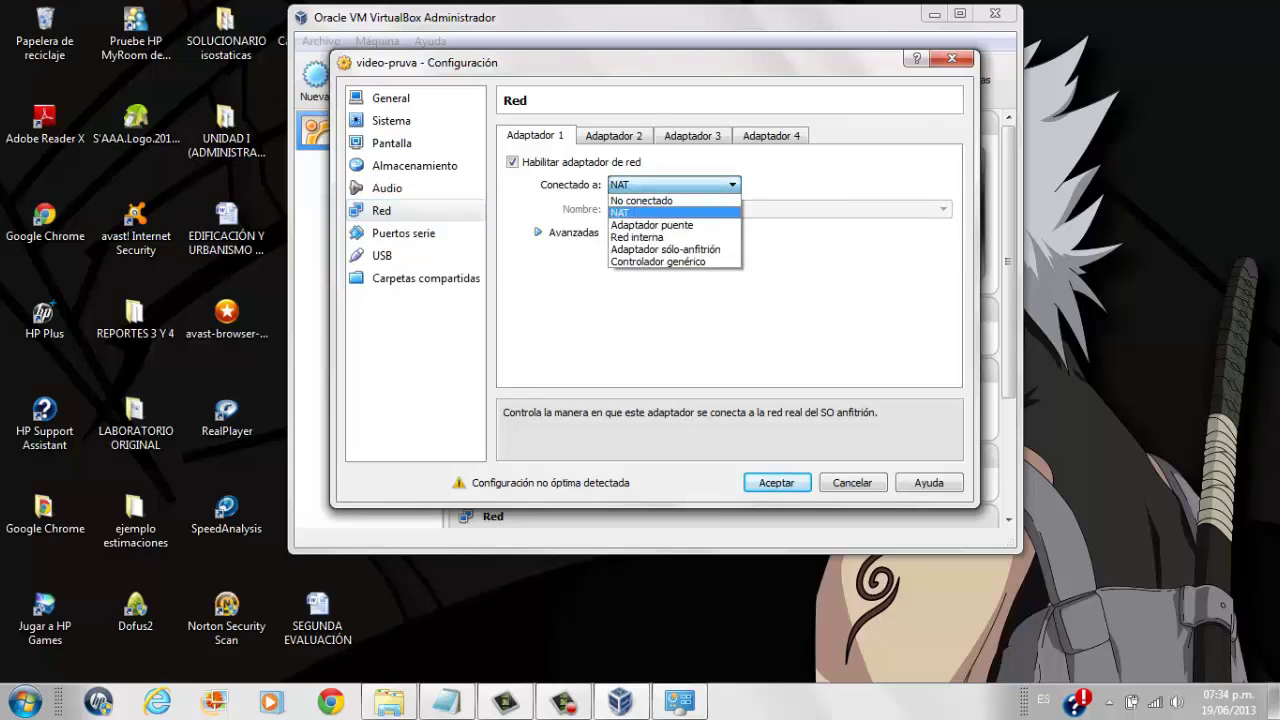
key(Down)
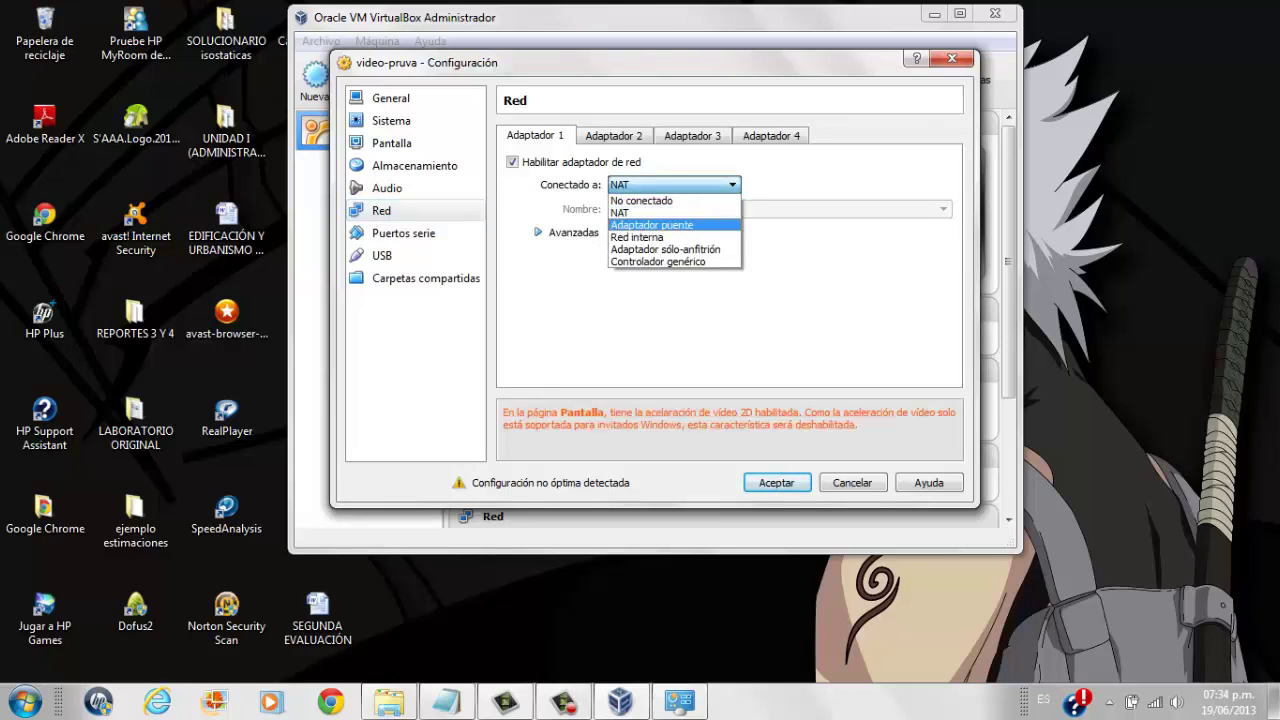
key(Up)
key(Up)
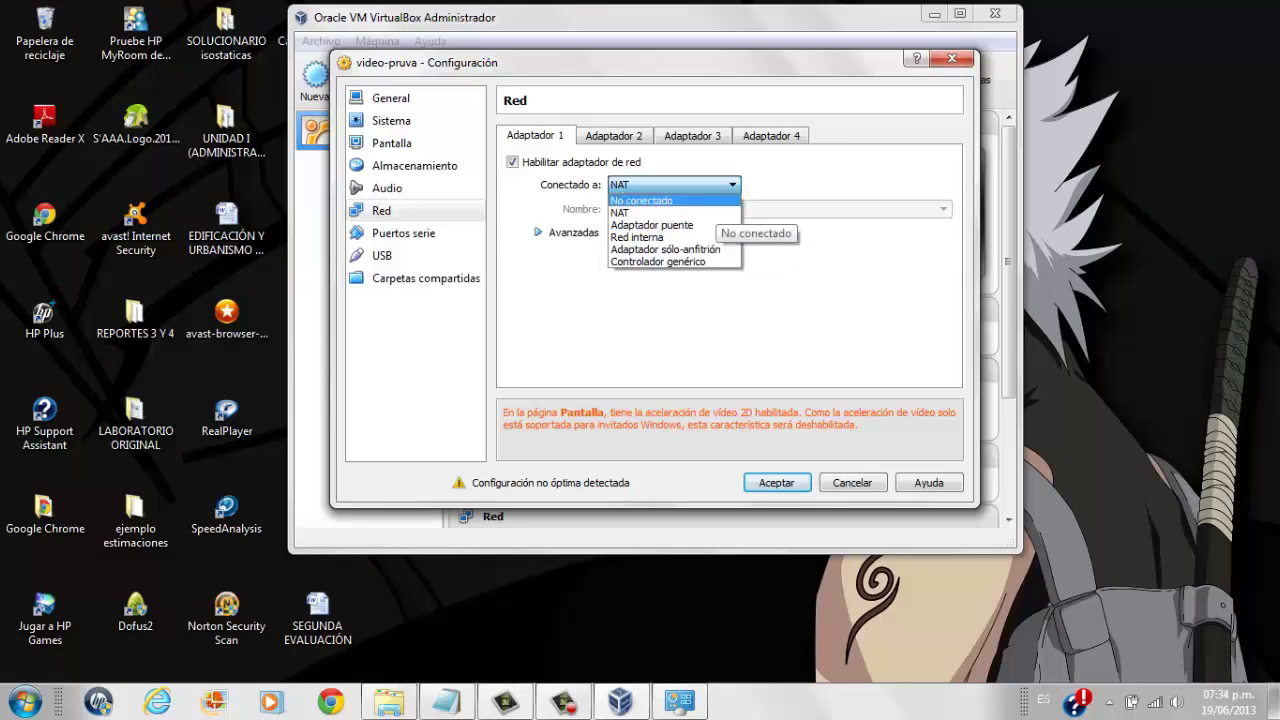
key(Escape)
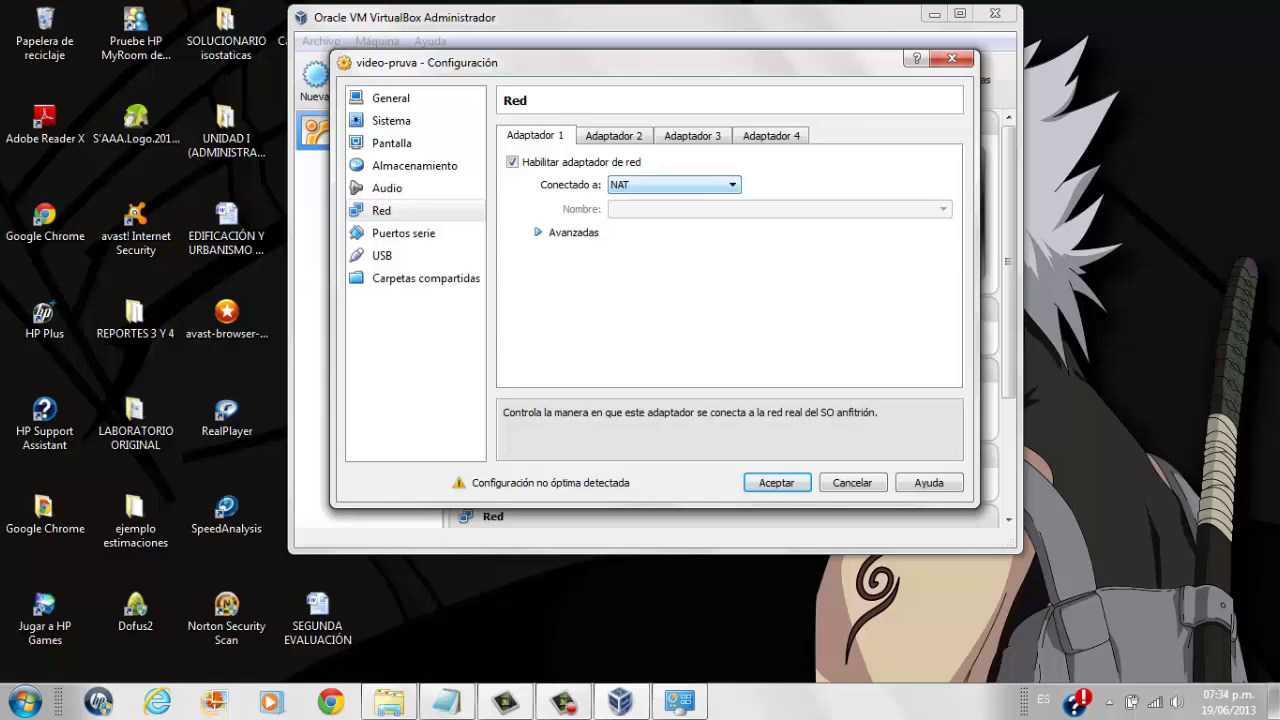
click(674, 184)
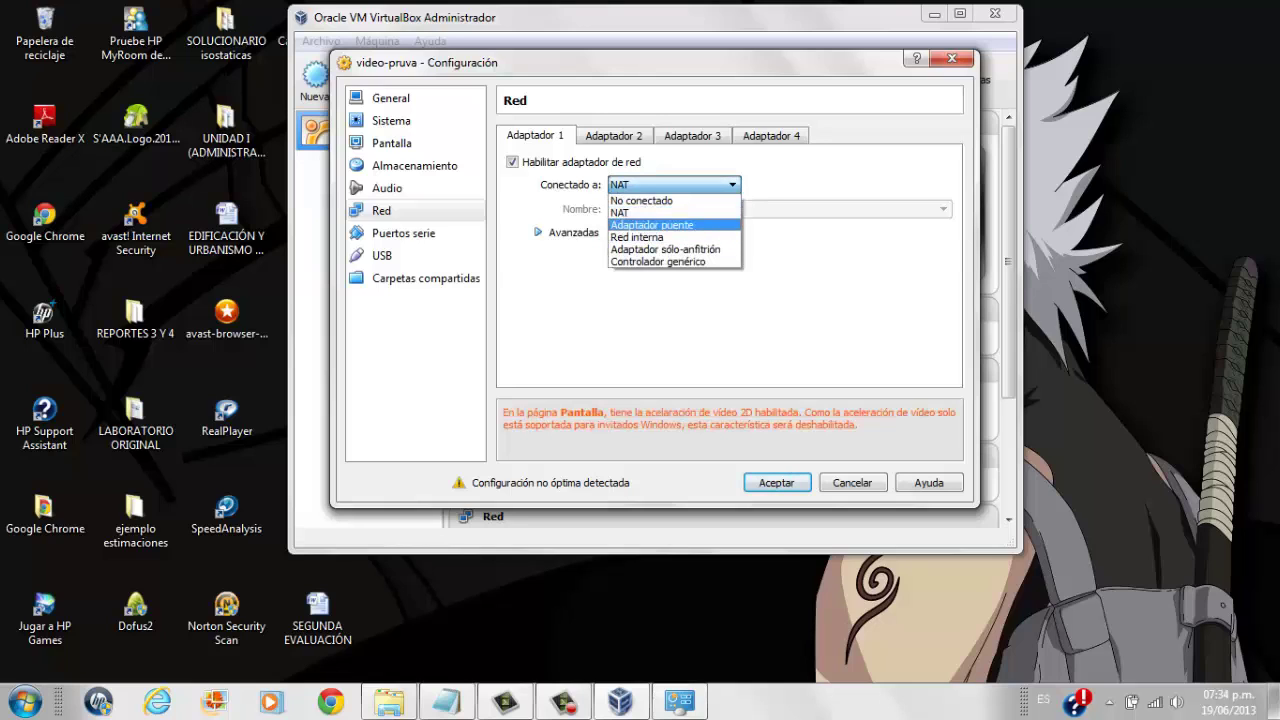
click(660, 212)
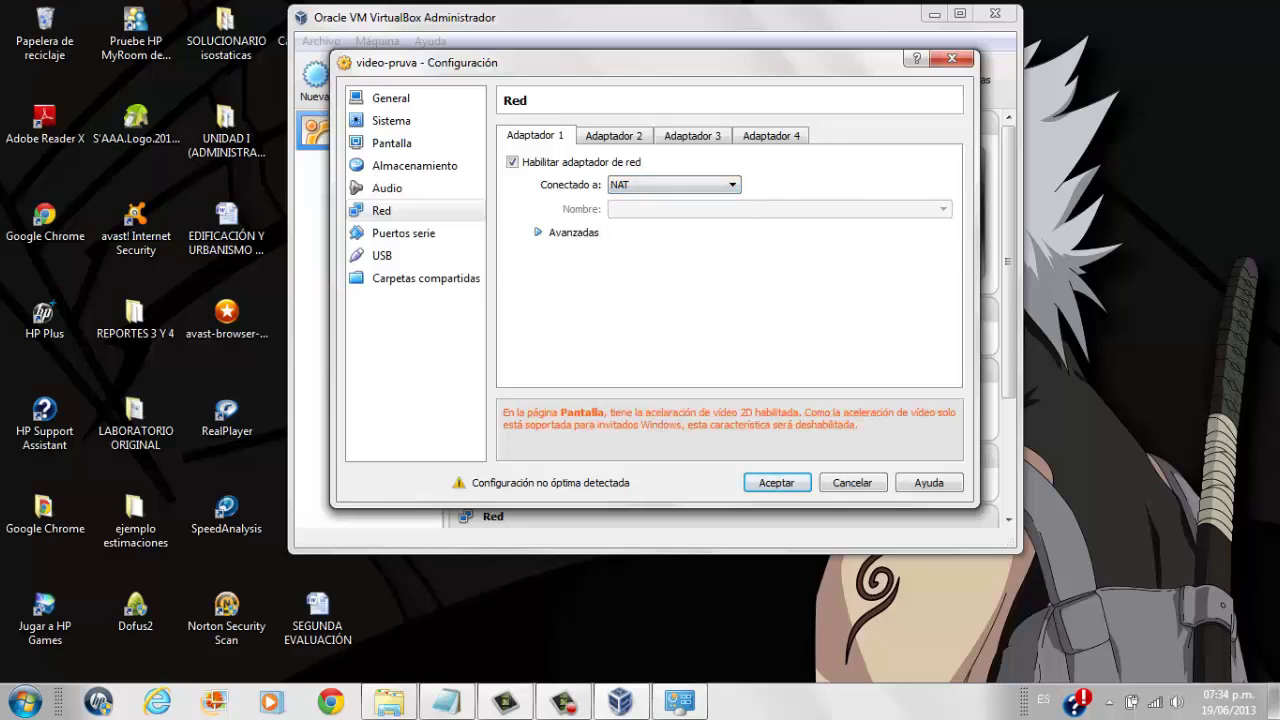
Enable the USB 2.0 (EHCI) controller and add the empty filter Nuevo filtro 1, accepting the Extension Pack warnings.
click(382, 255)
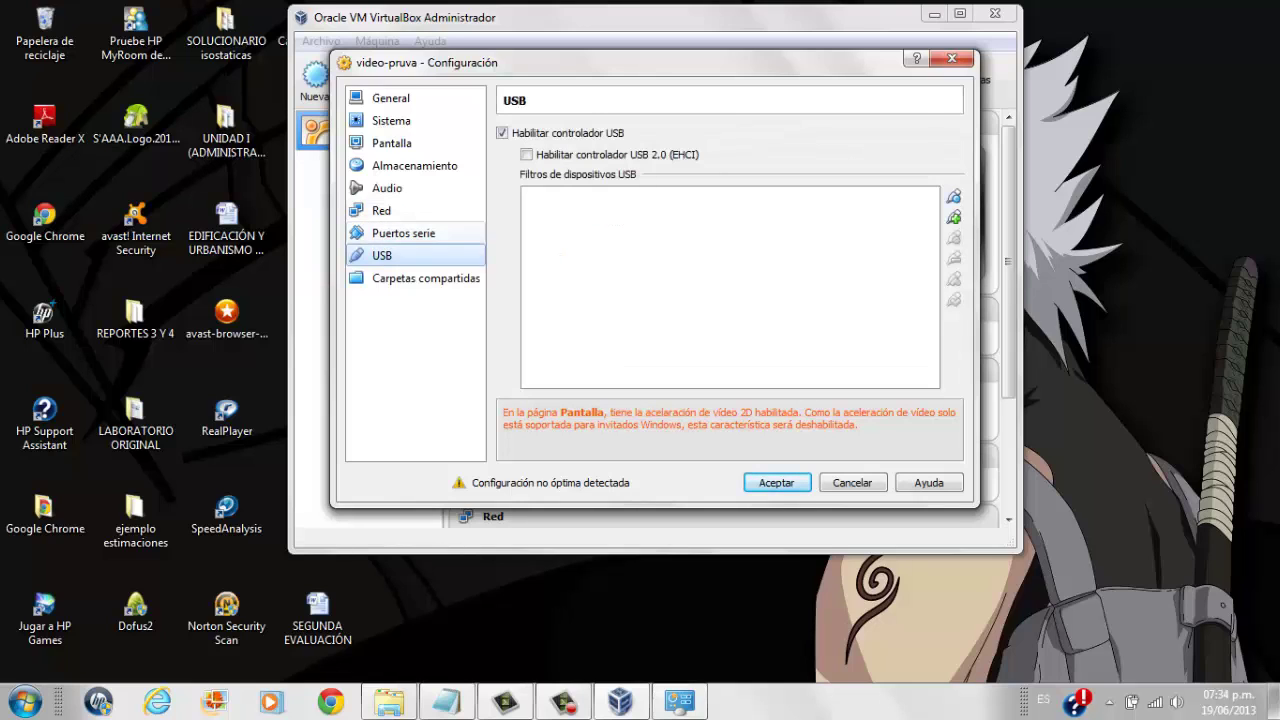
click(526, 154)
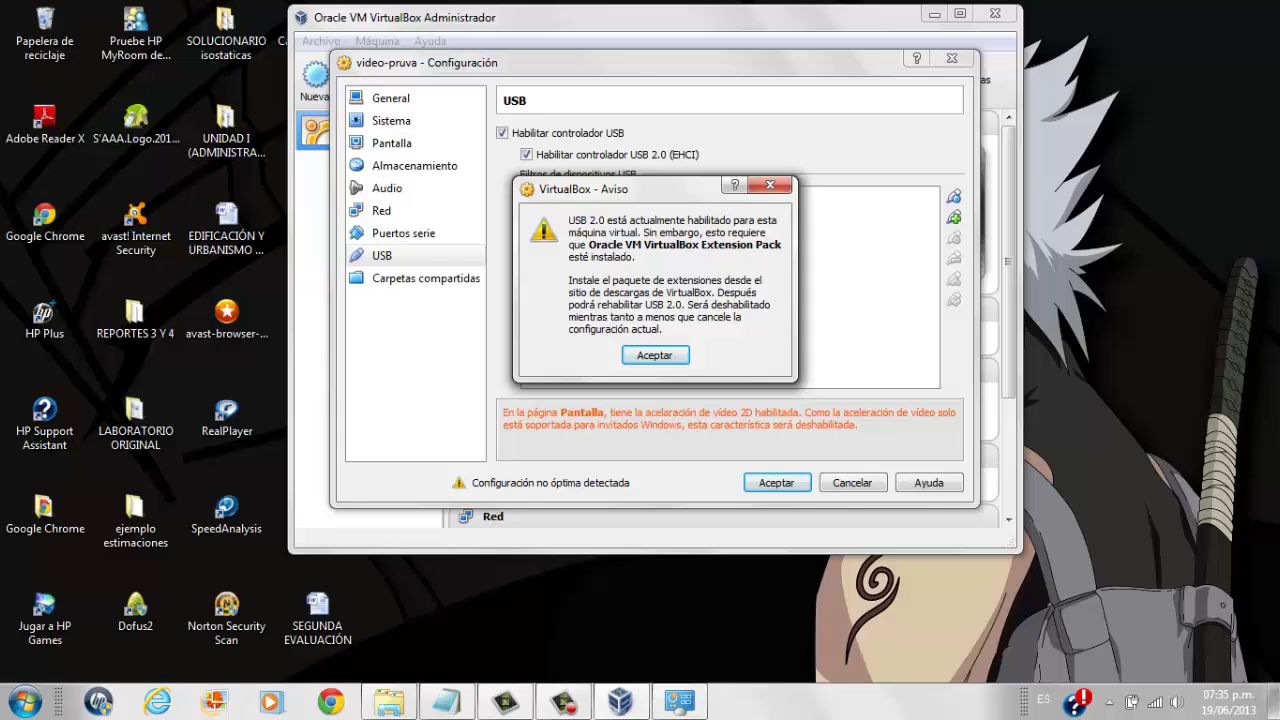
key(Return)
click(954, 196)
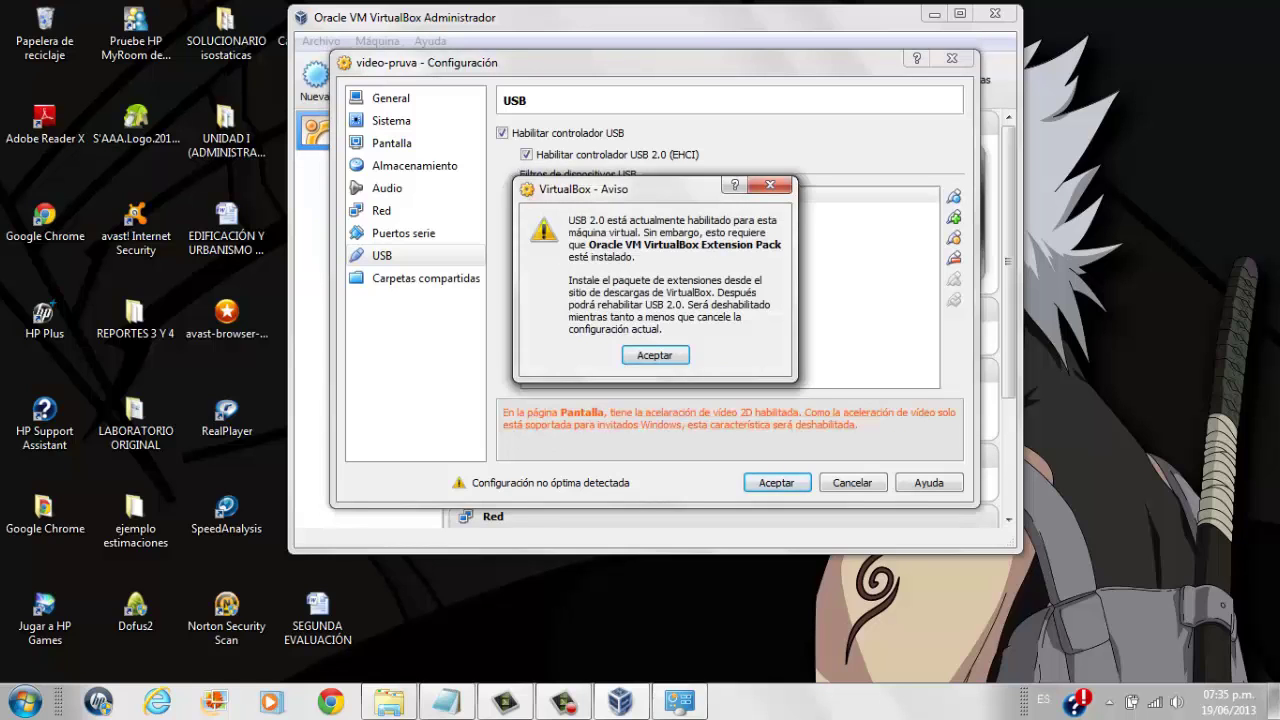
key(Return)
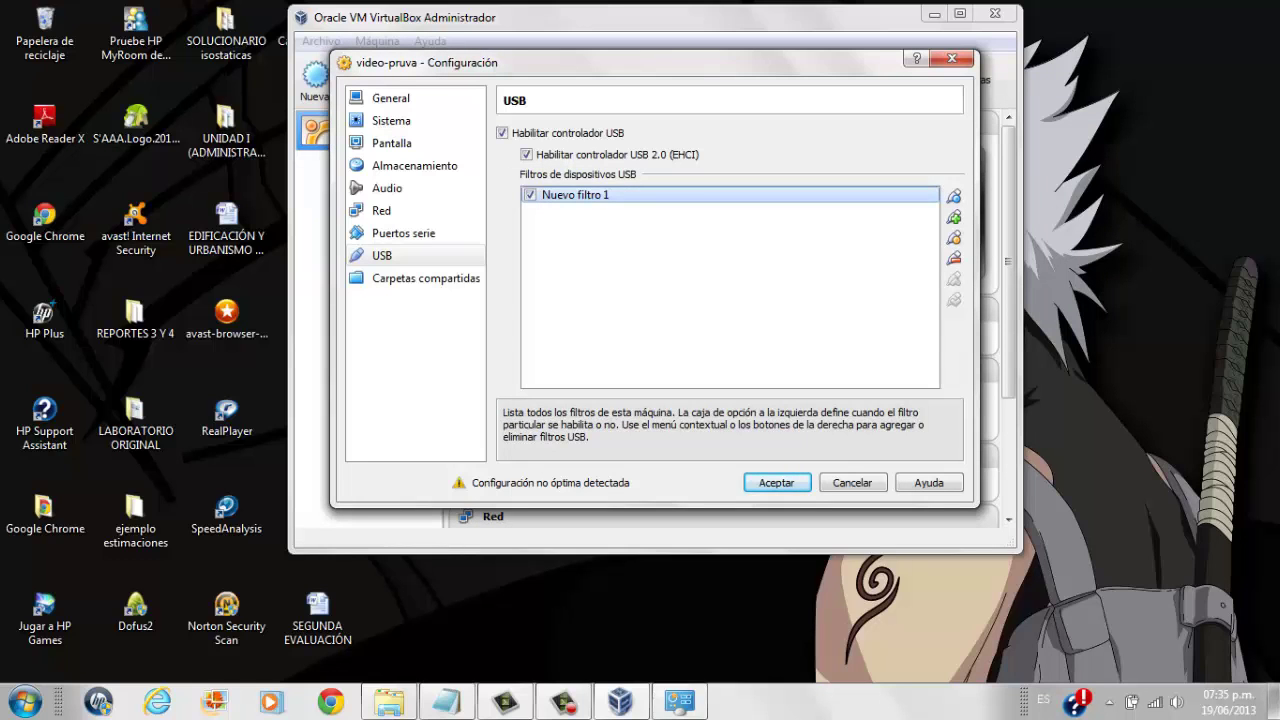
click(426, 278)
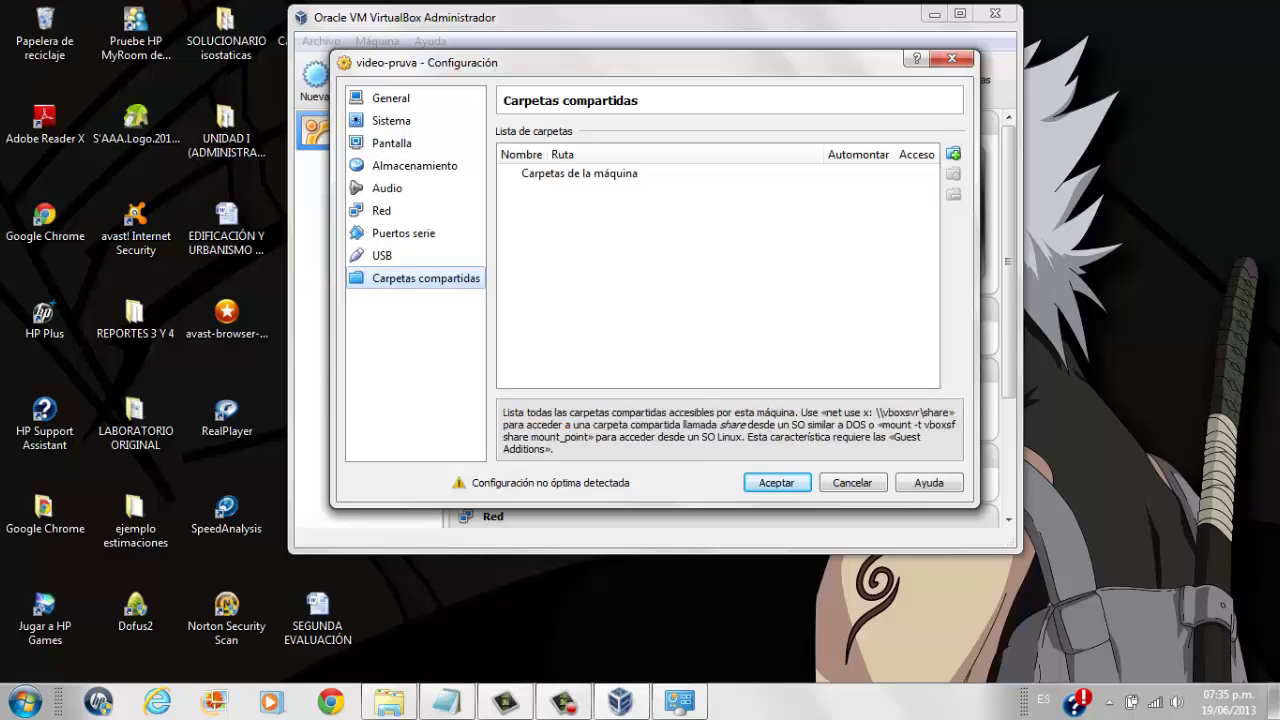
Save the machine settings with Aceptar and start video-pruva.
key(Return)
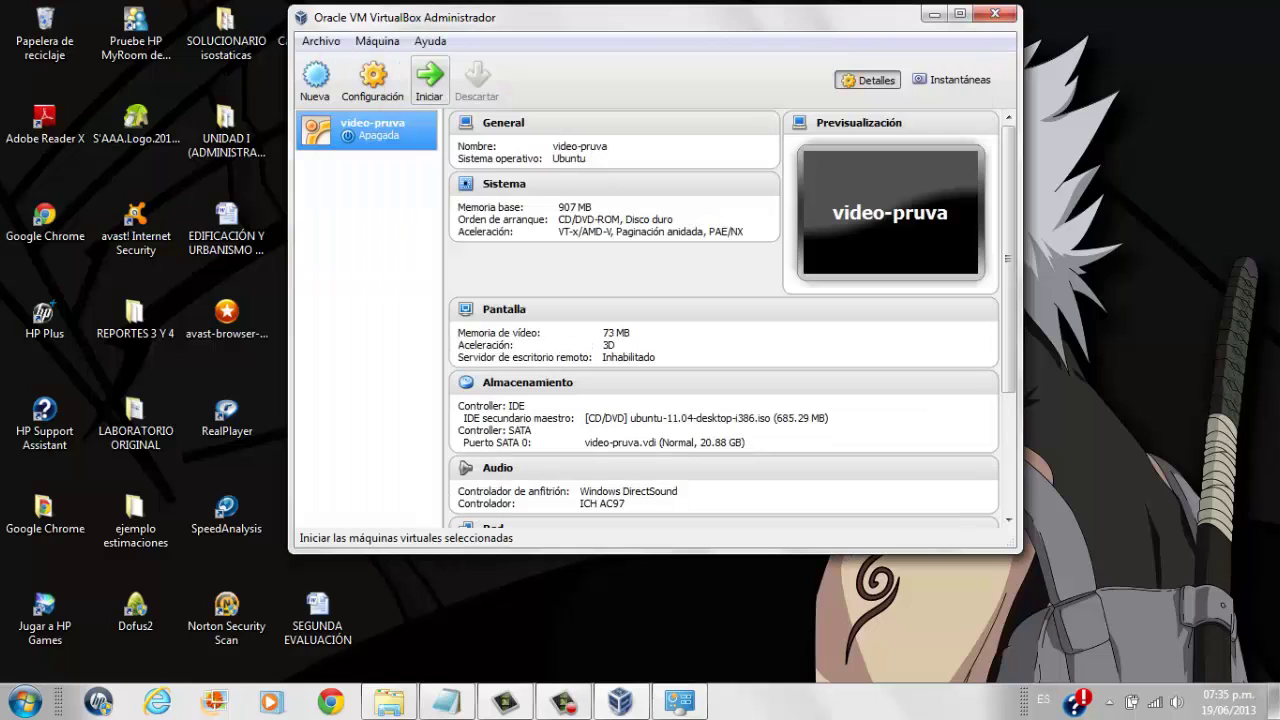
click(429, 78)
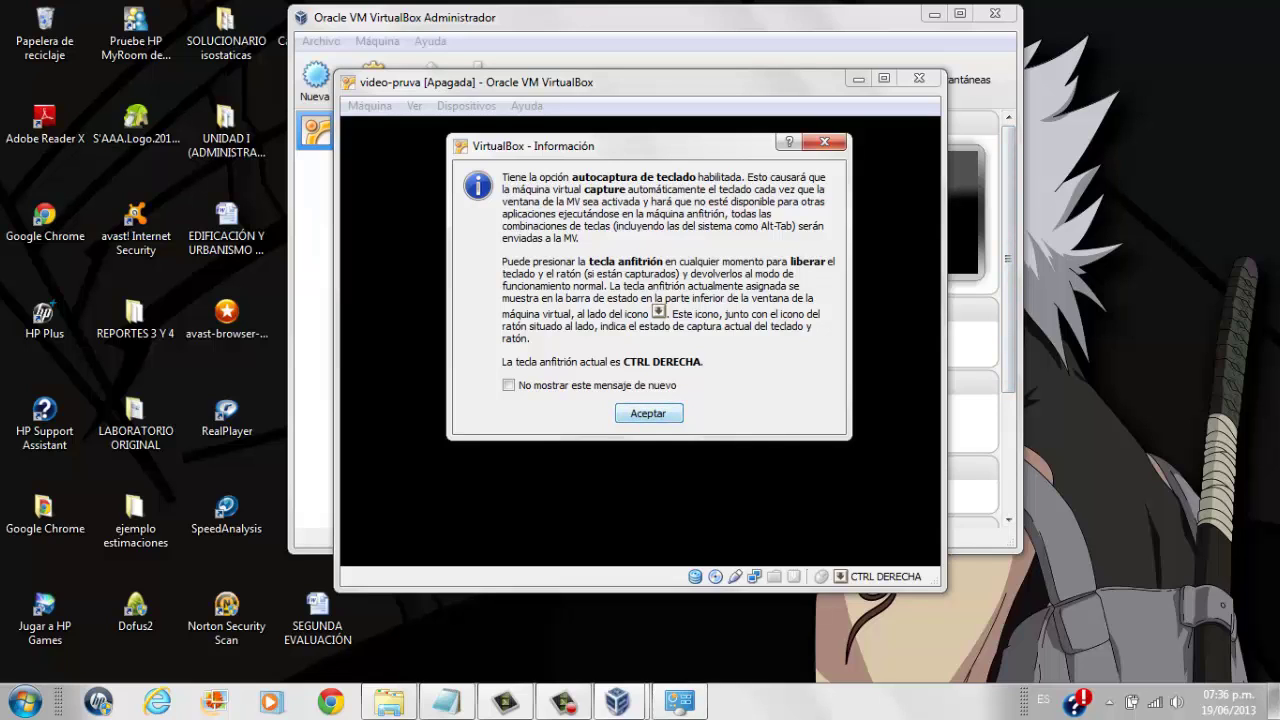
Dismiss the keyboard auto-capture notice so the VM boots to the Ubuntu Welcome screen.
key(Return)
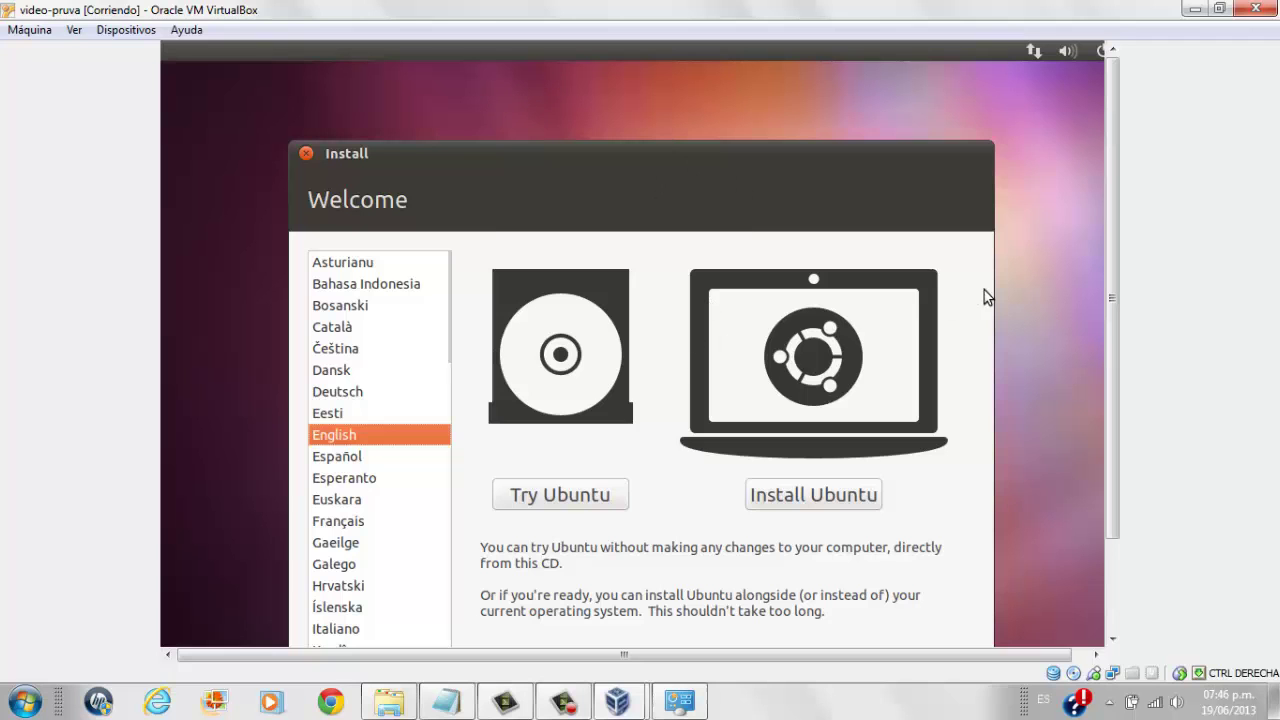
Choose Español as the installer language and start Instalar Ubuntu.
drag(1112, 298, 1112, 392)
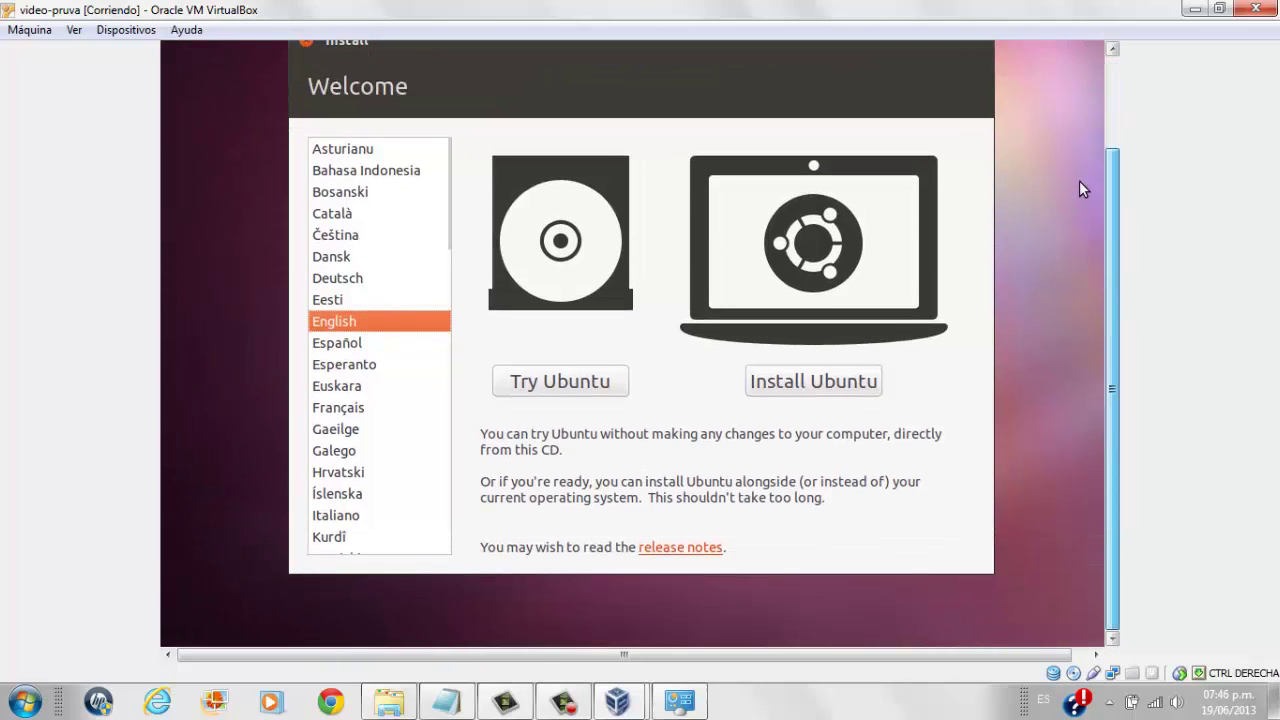
click(353, 343)
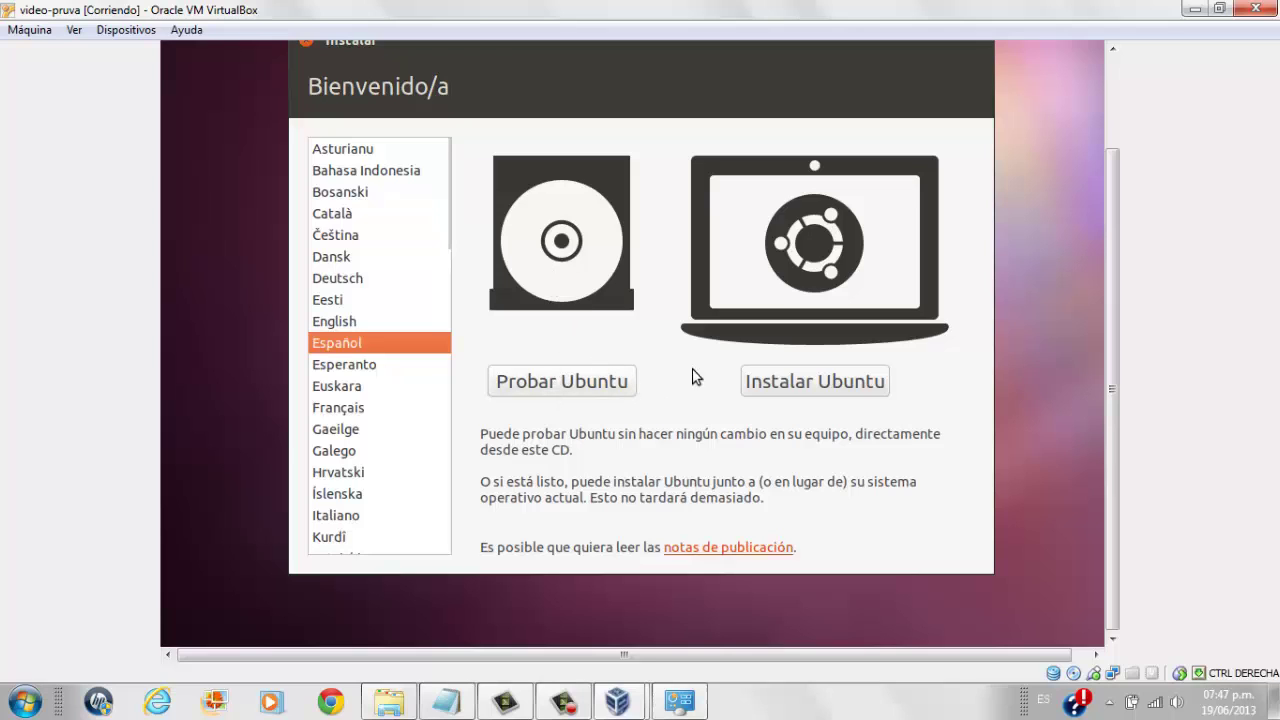
click(795, 381)
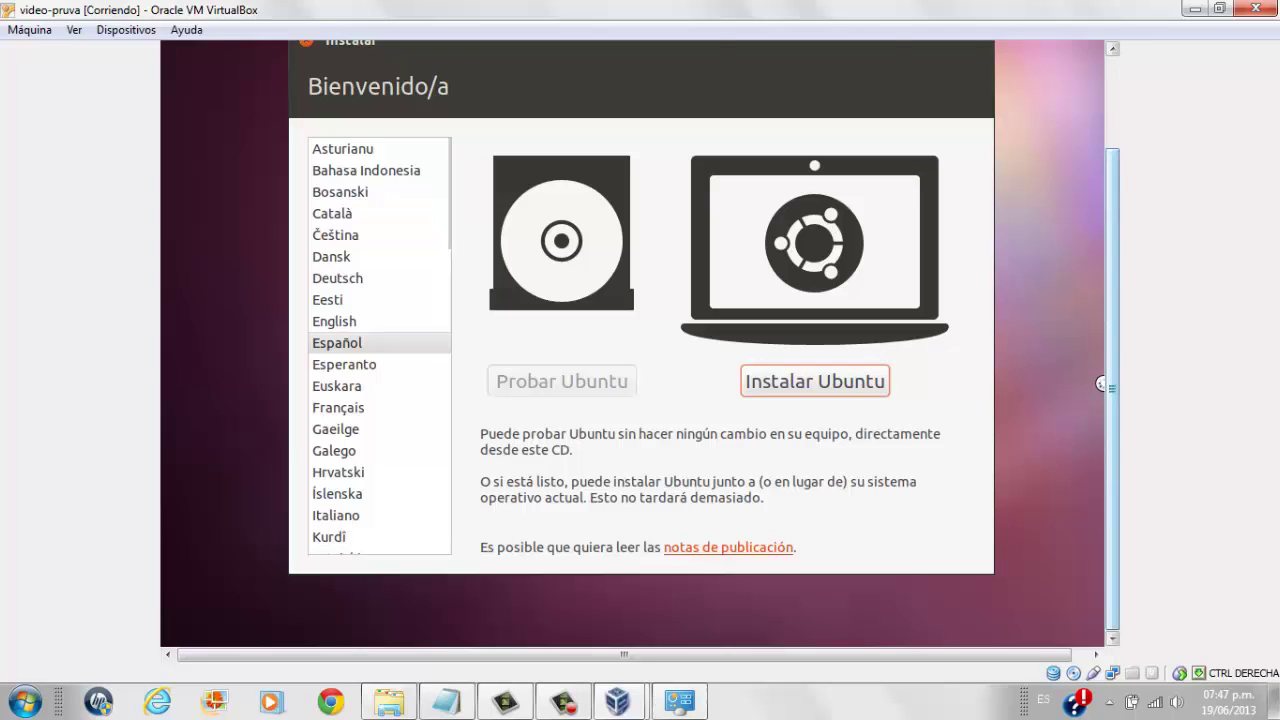
scroll(1101, 384, up, 2)
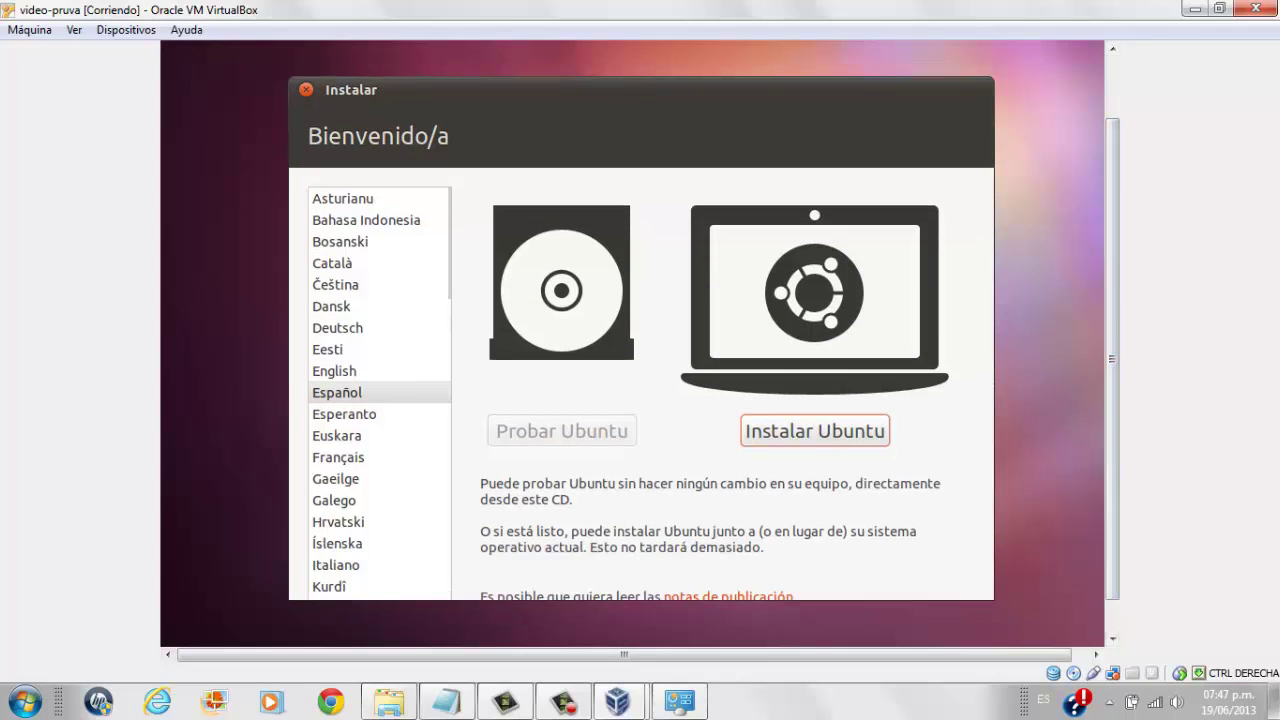
click(815, 431)
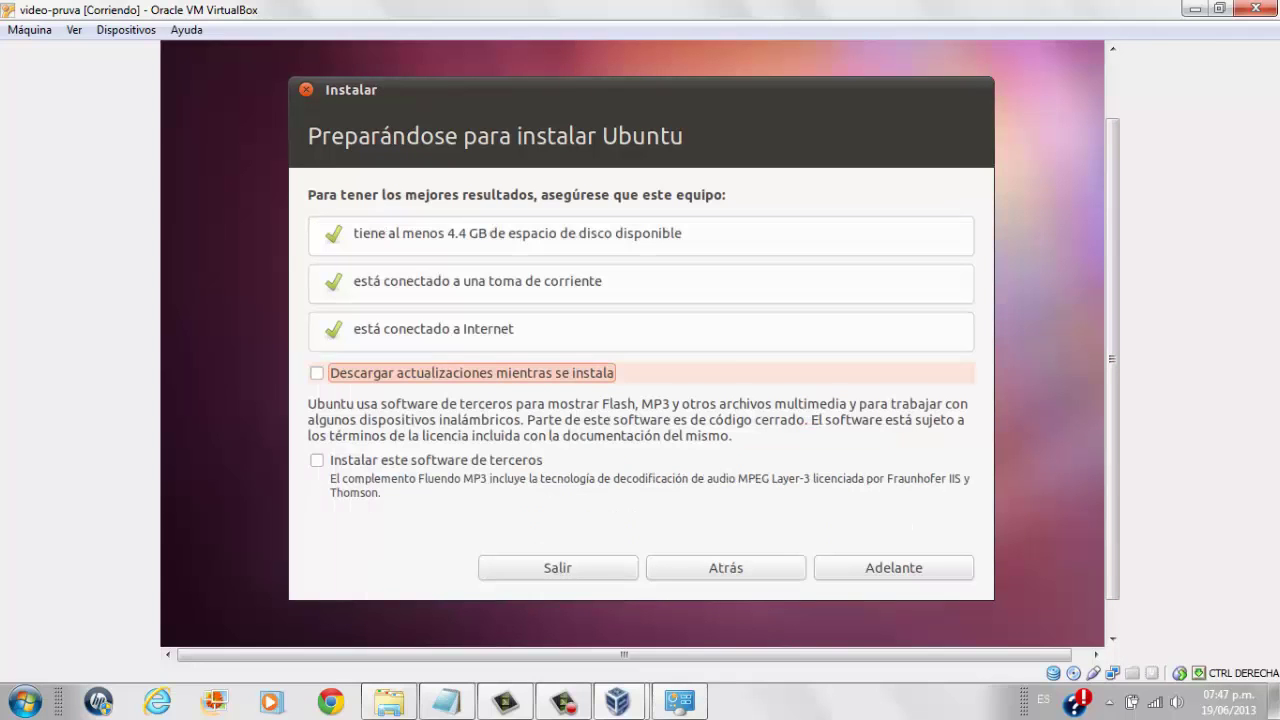
Tick 'Descargar actualizaciones mientras se instala' and continue with Adelante.
click(746, 382)
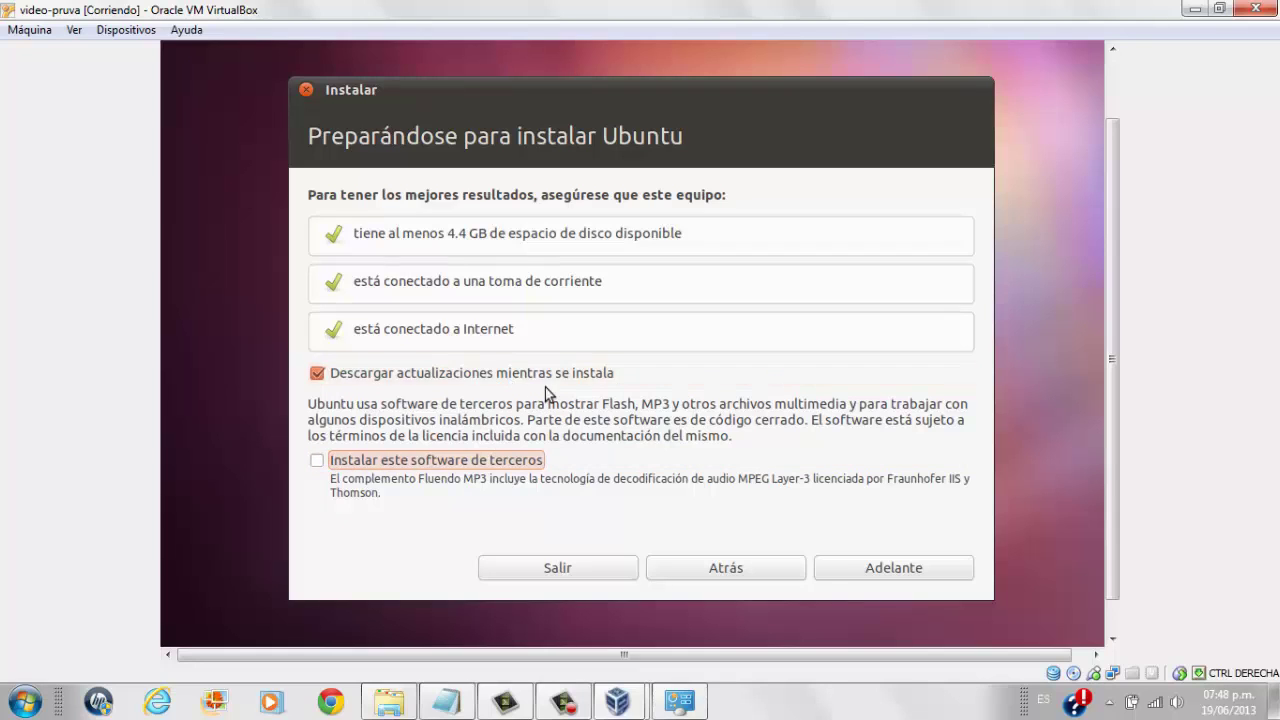
click(867, 570)
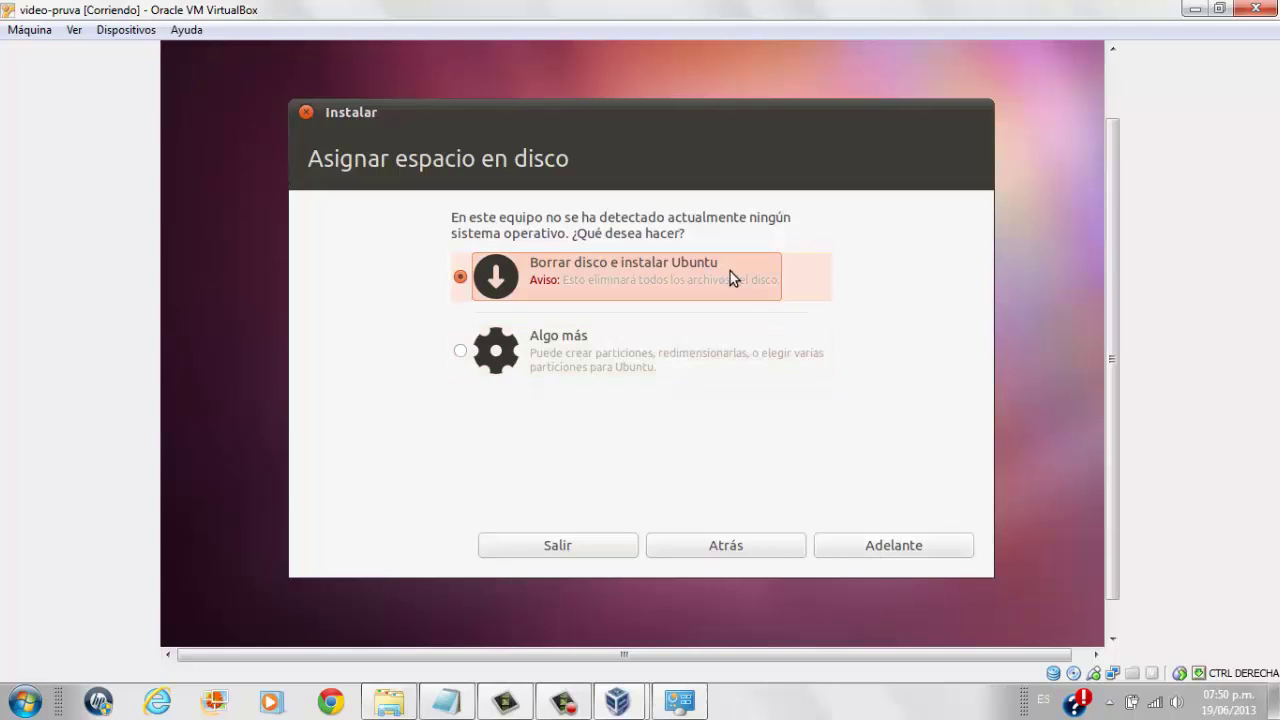
Erase the 22.4 GB virtual disk for Ubuntu and choose Instalar ahora.
click(891, 549)
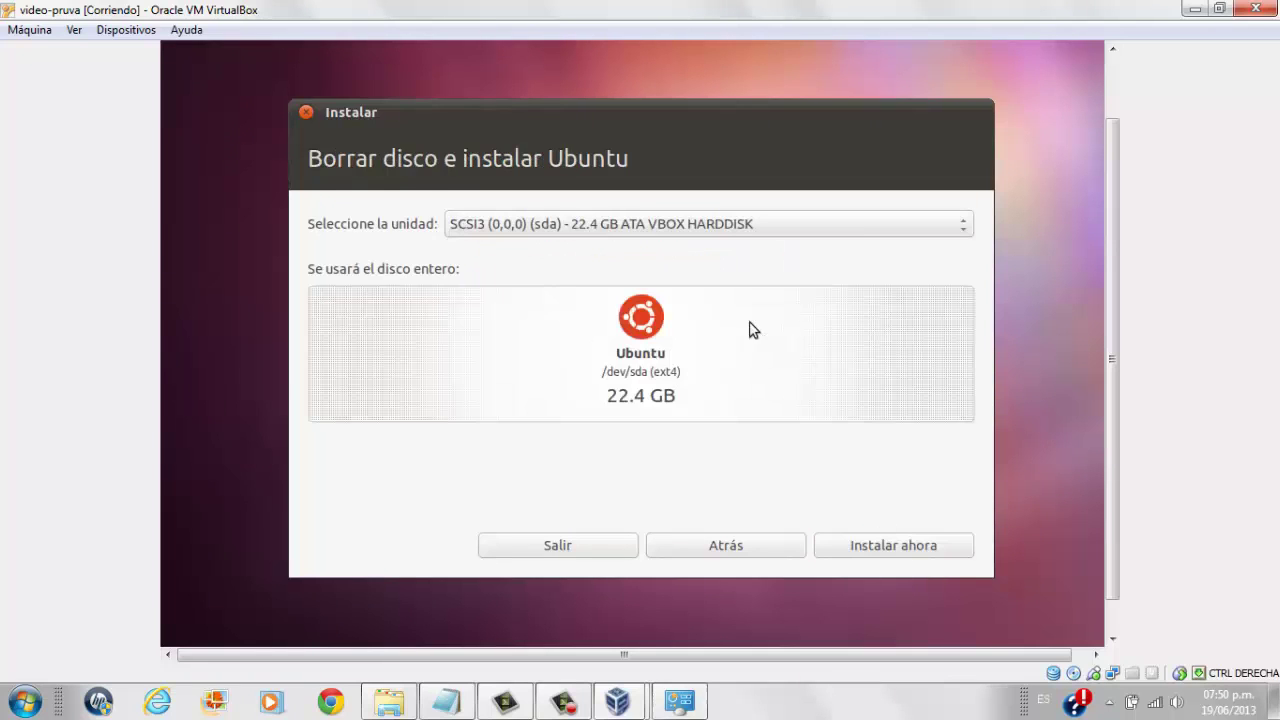
click(966, 233)
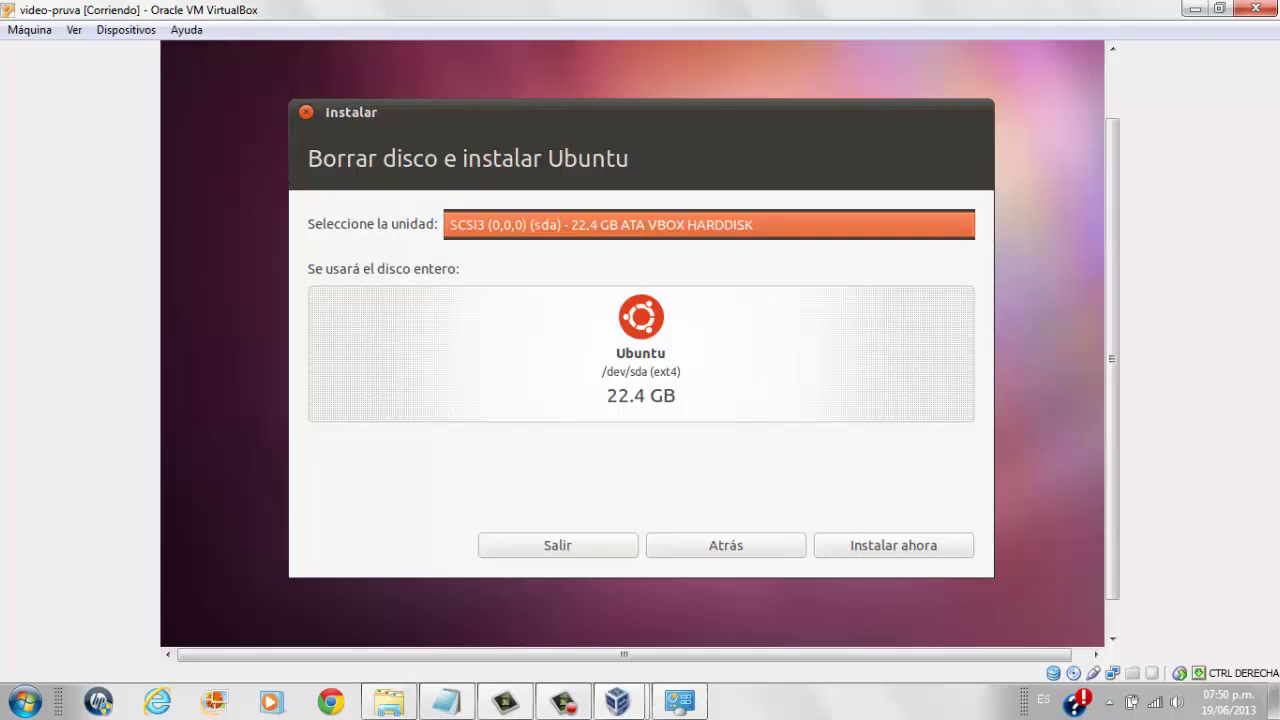
click(873, 279)
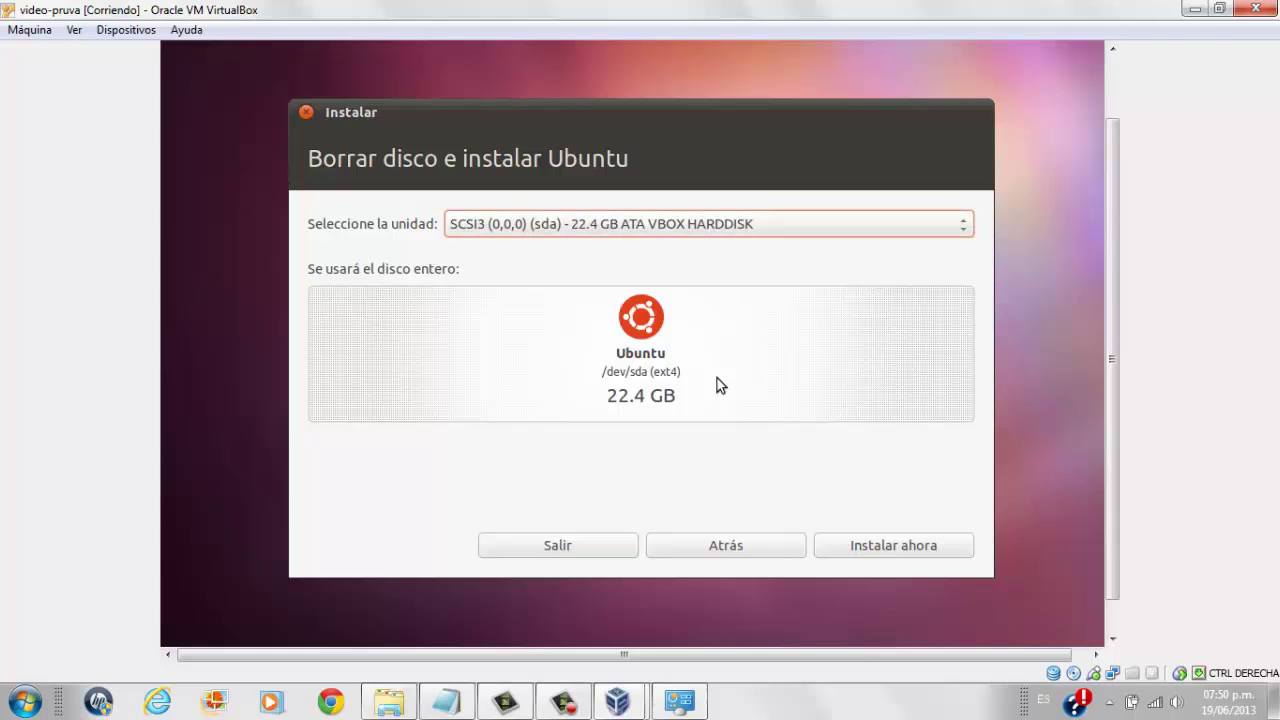
click(865, 546)
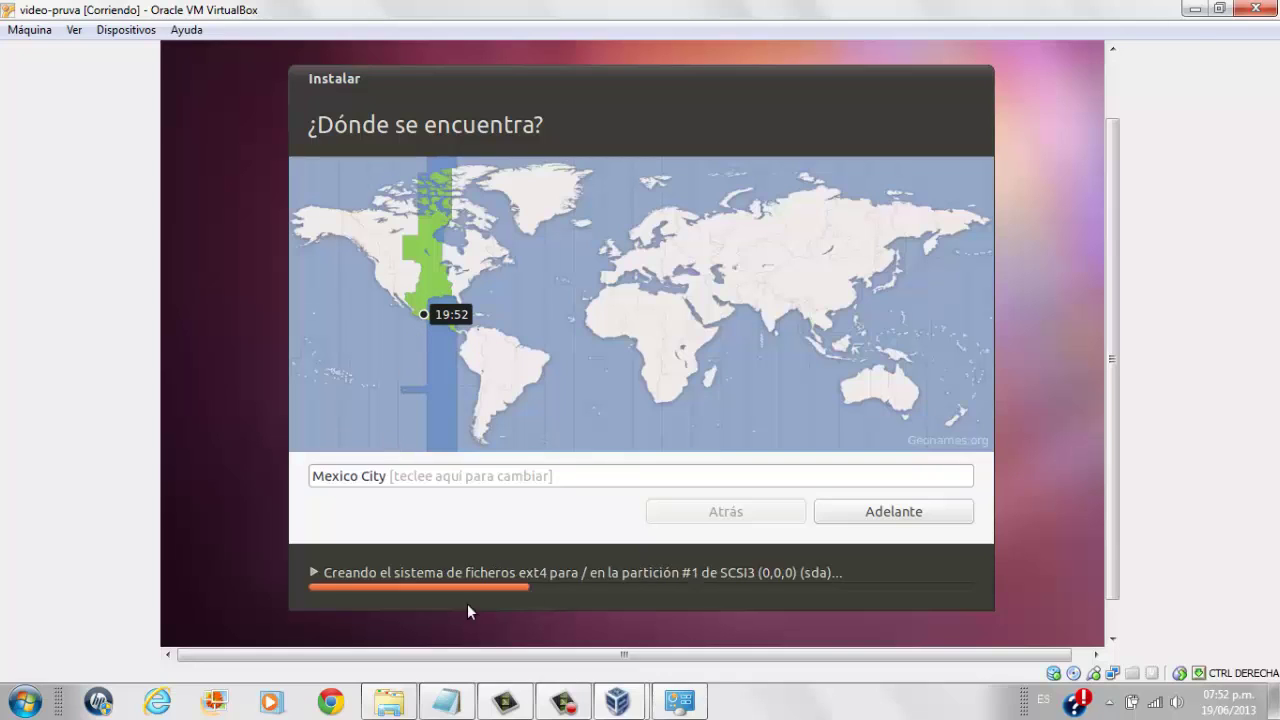
Confirm Mexico City as the location and Latino américa as the keyboard layout.
click(860, 512)
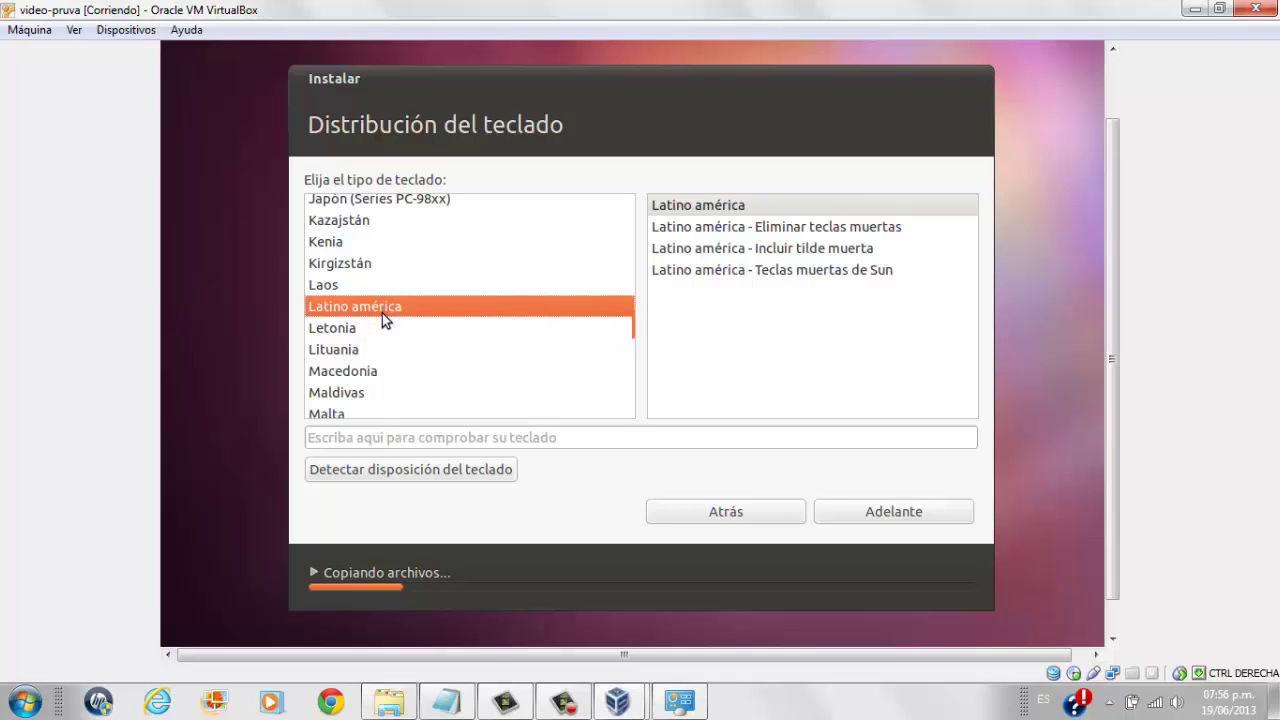
click(875, 519)
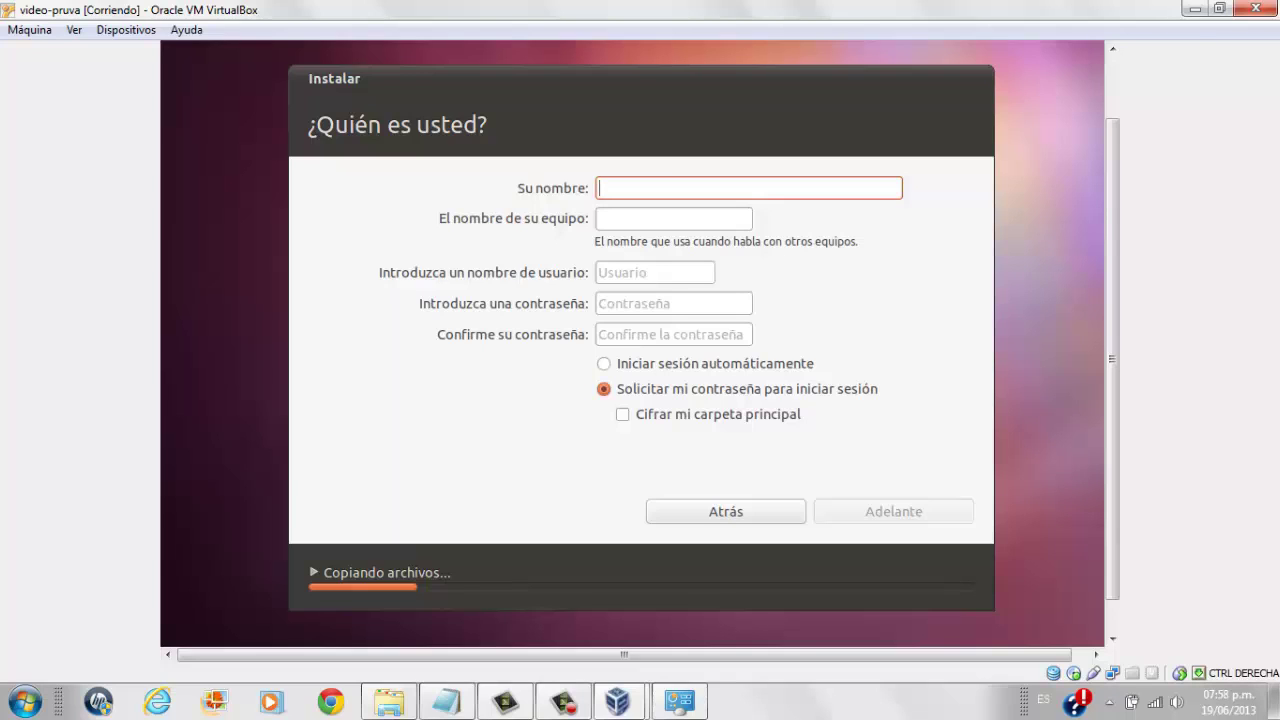
Enter the name alumno, then type and confirm the account password.
text(alumno)
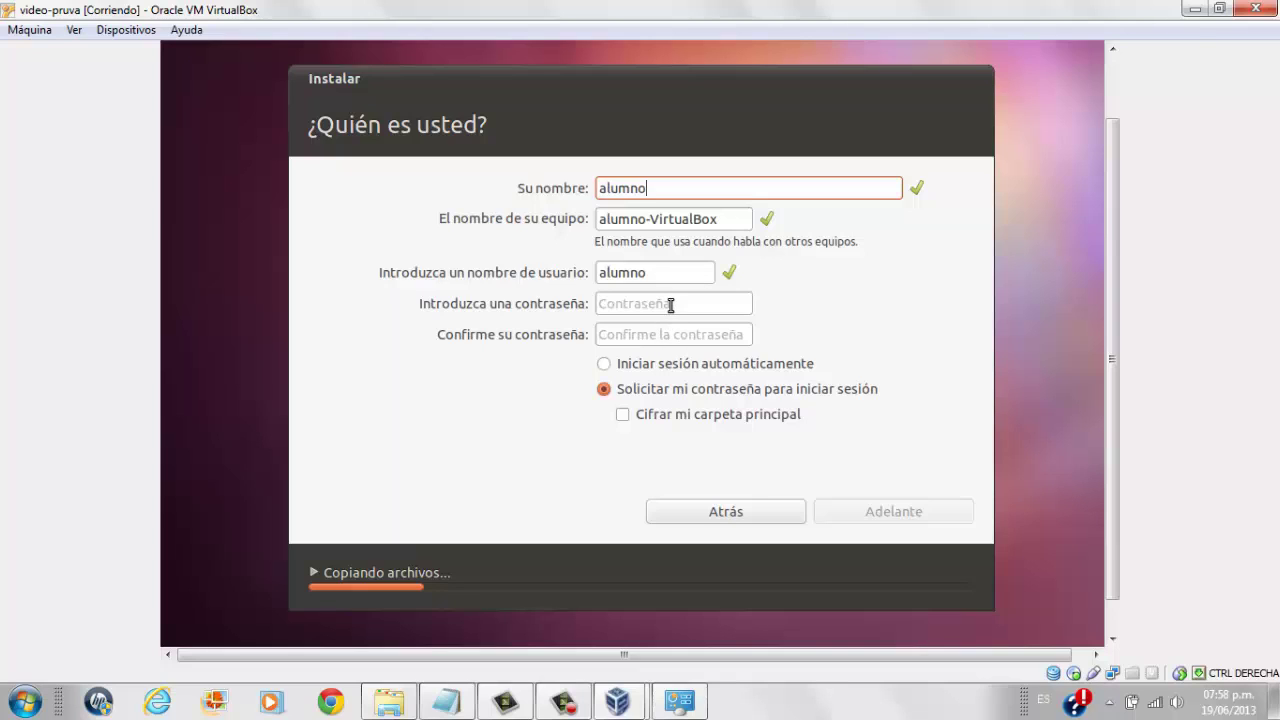
click(671, 305)
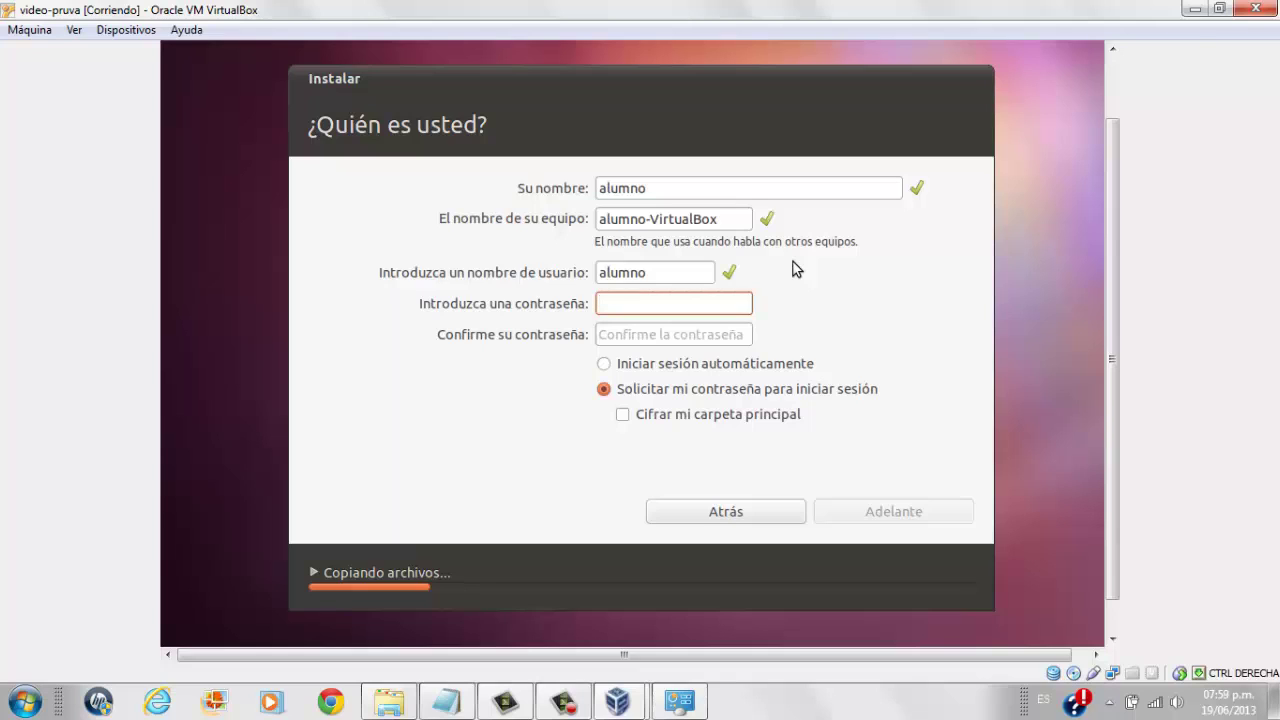
text(12345678)
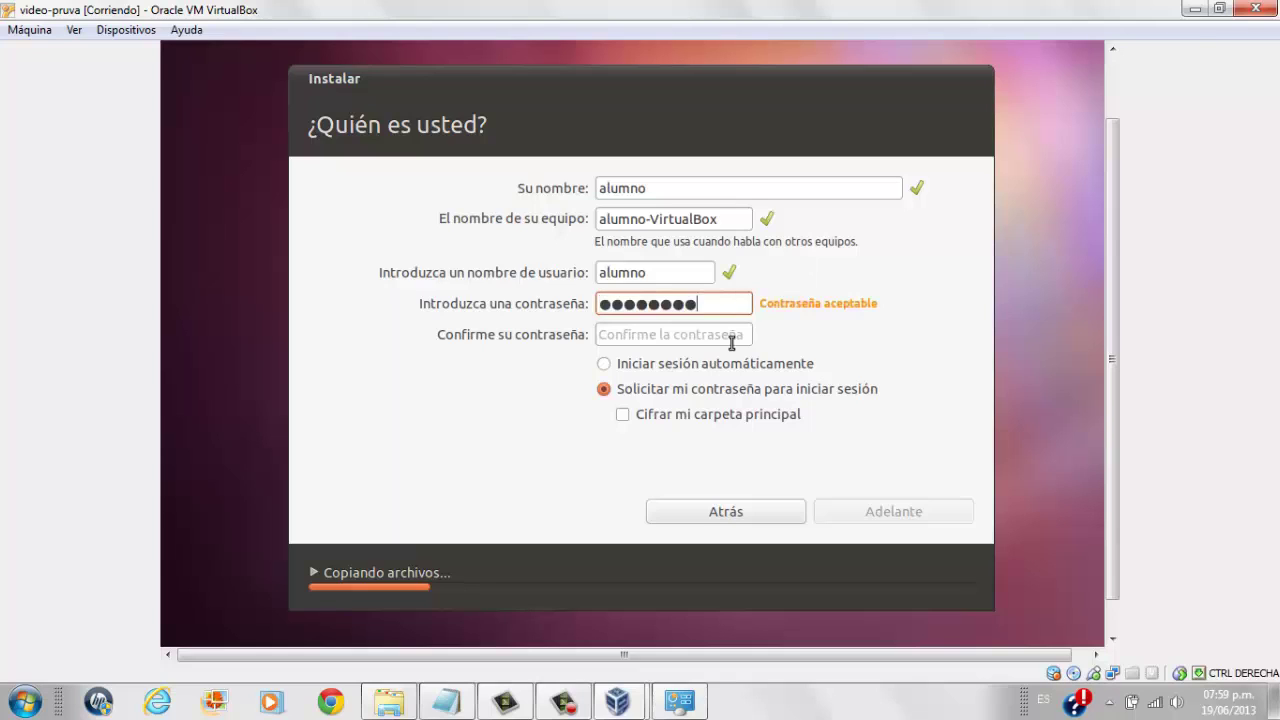
click(723, 338)
text(12345678)
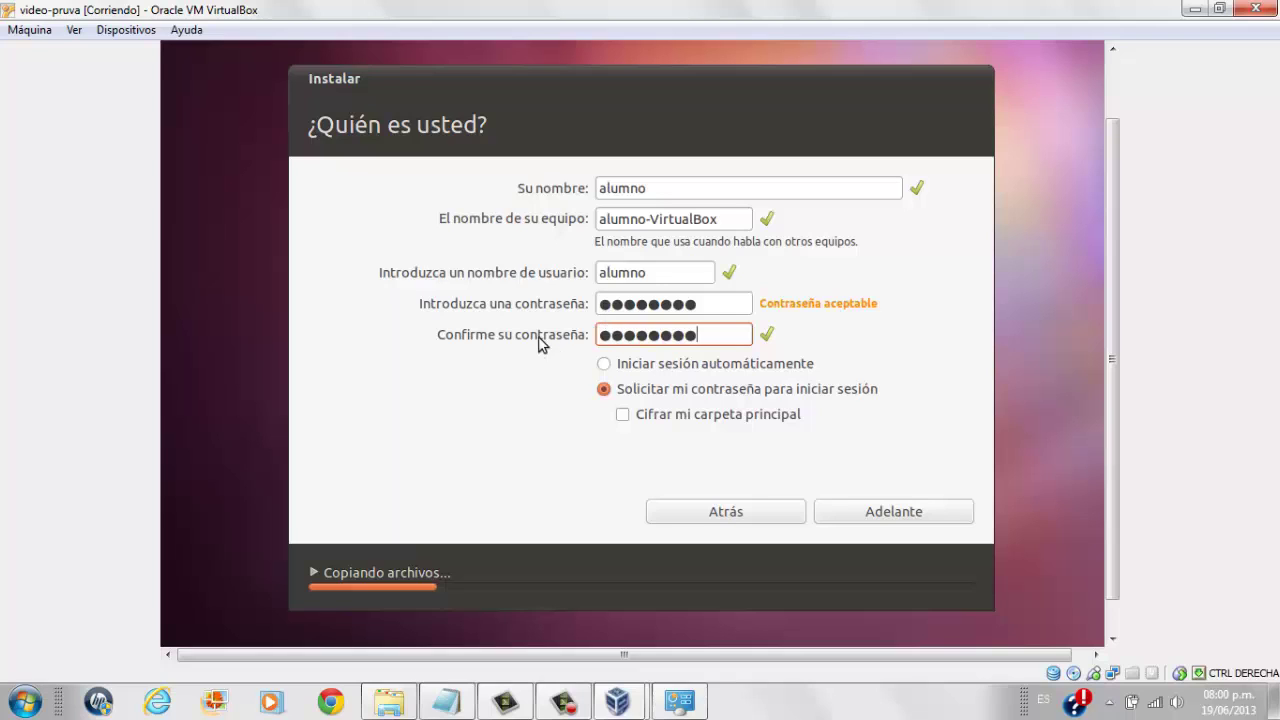
Choose 'Solicitar mi contraseña para iniciar sesión' and continue so the installation finishes.
click(604, 365)
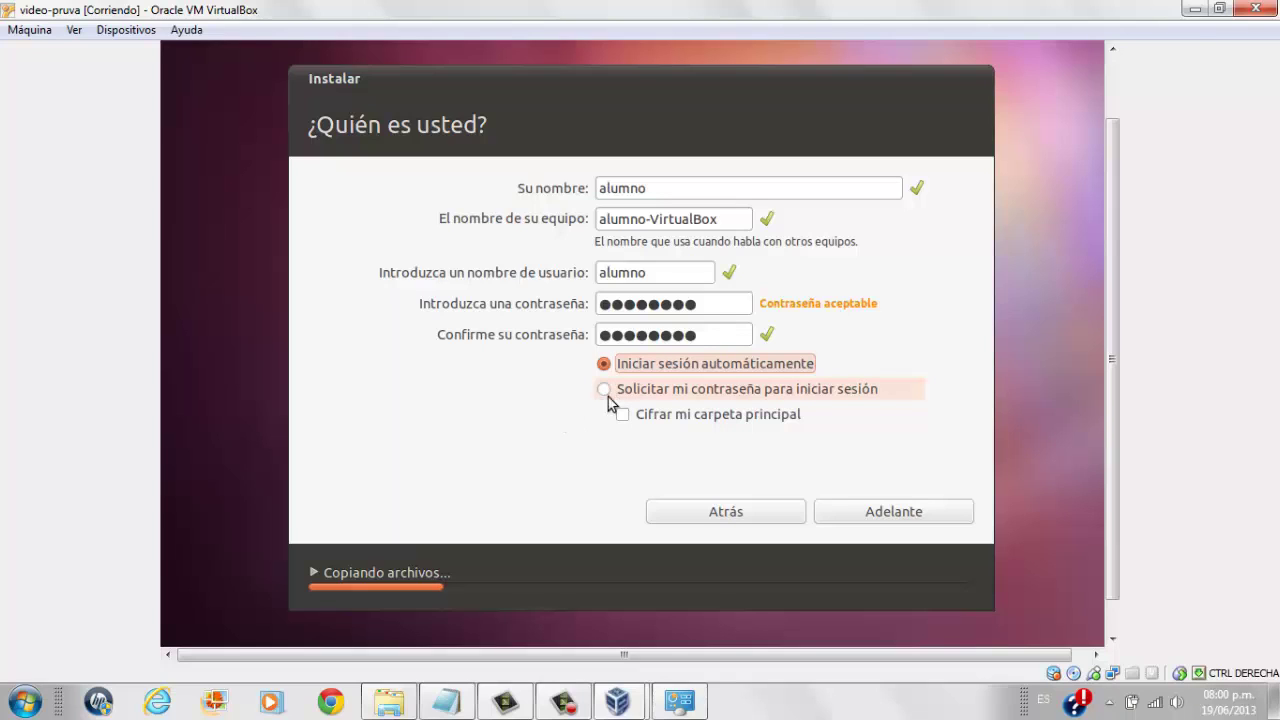
click(608, 395)
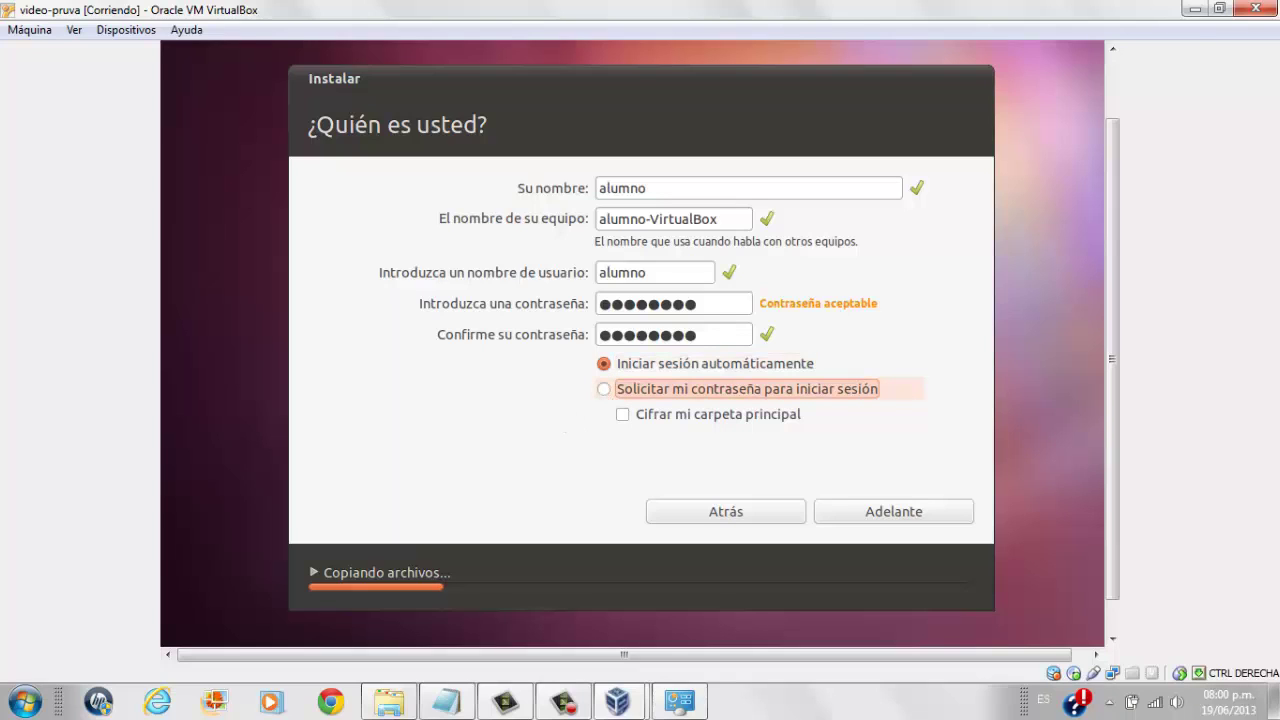
click(606, 391)
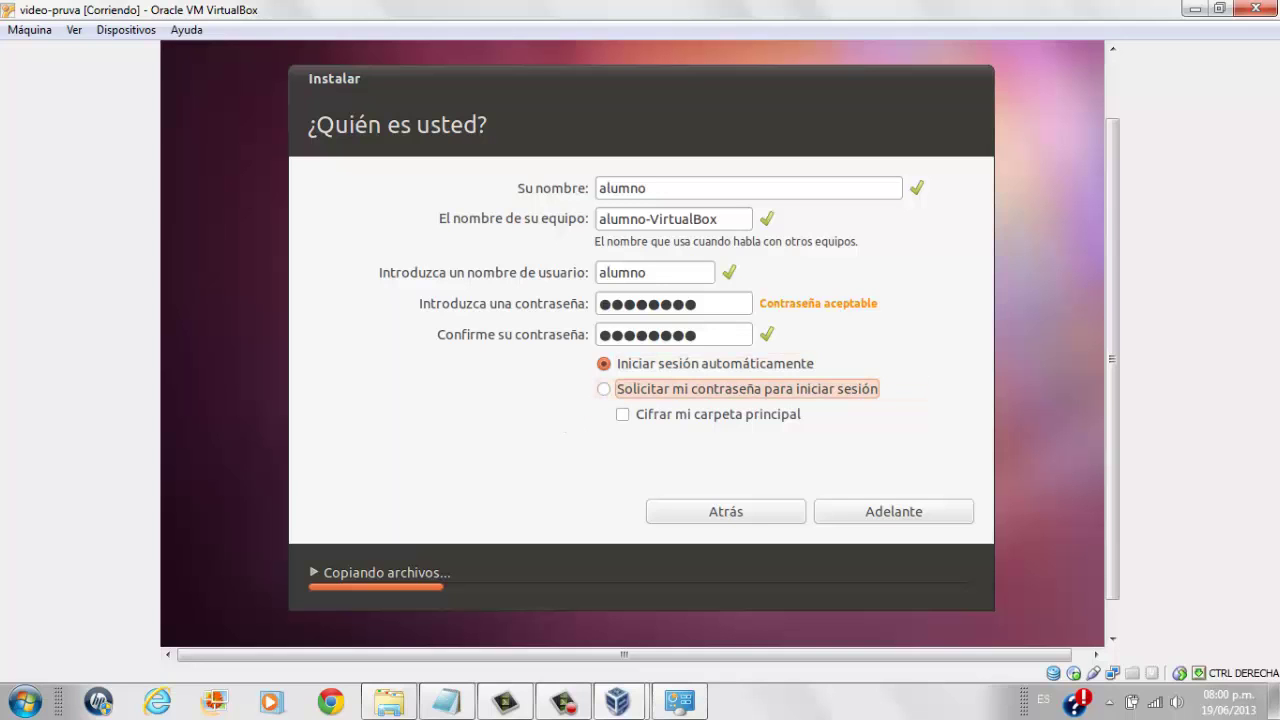
click(894, 512)
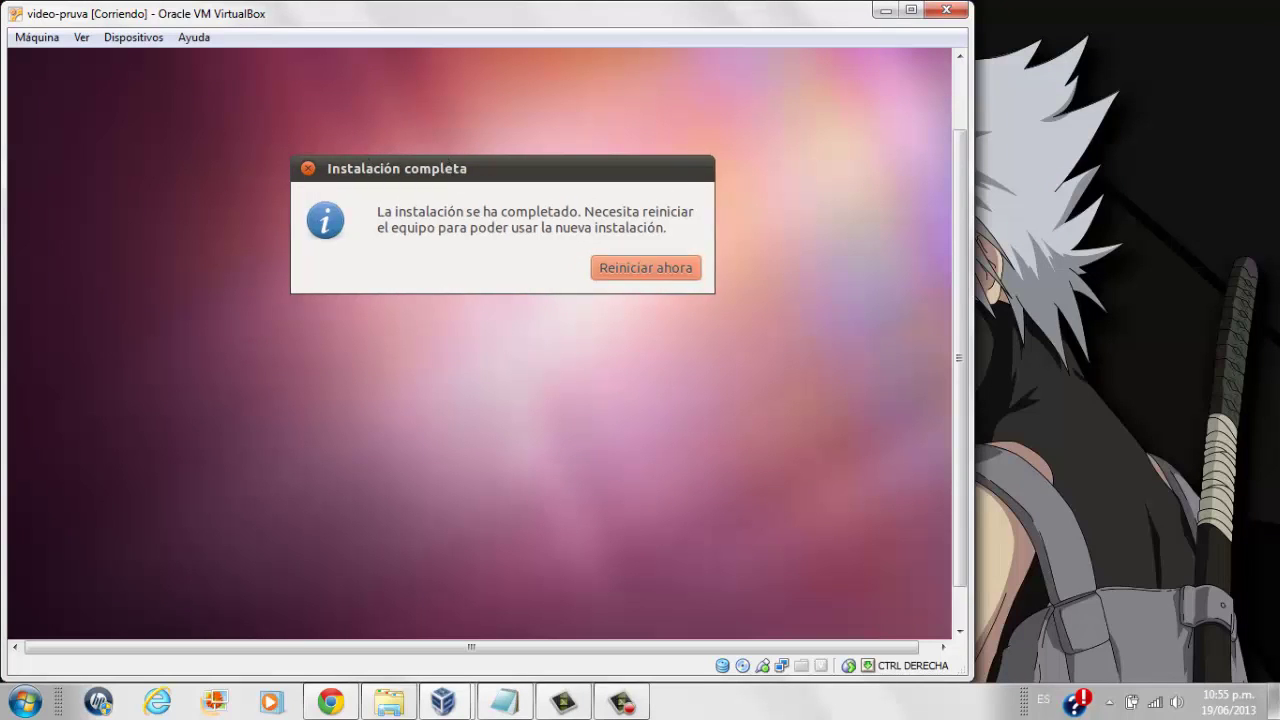
Restart the VM from the Instalación completa dialog with Reiniciar ahora.
drag(451, 166, 445, 215)
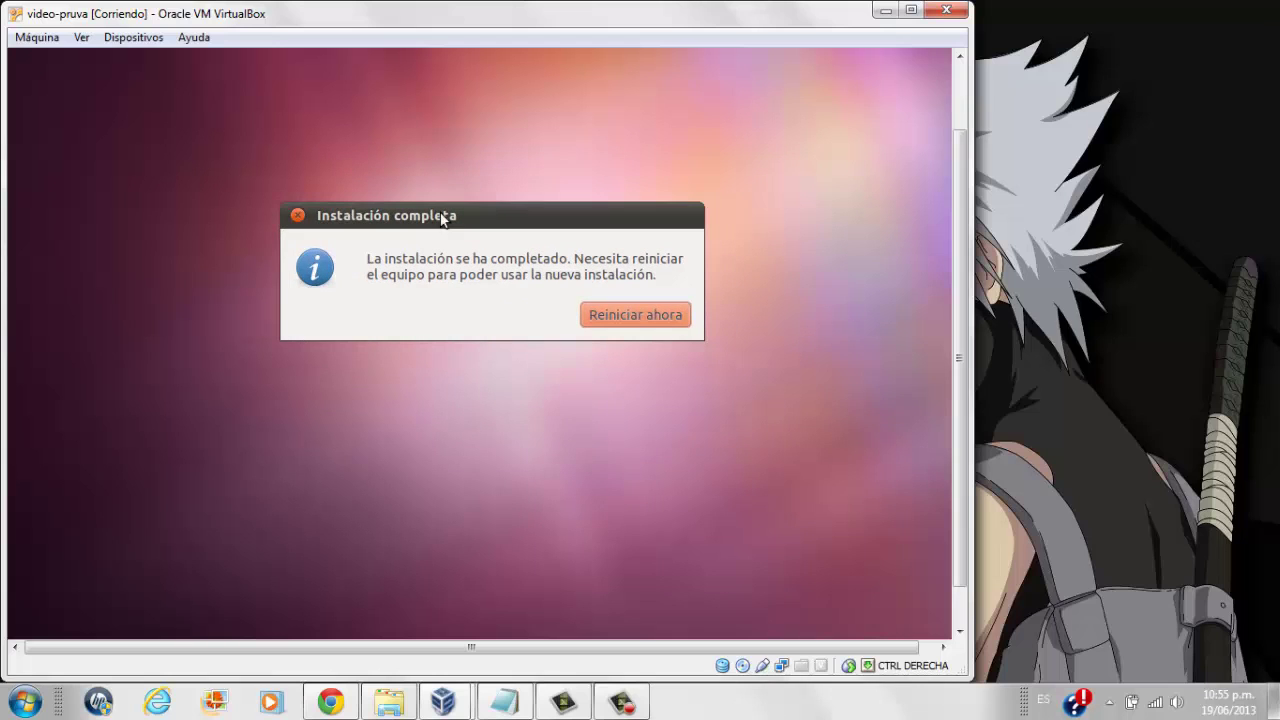
click(651, 316)
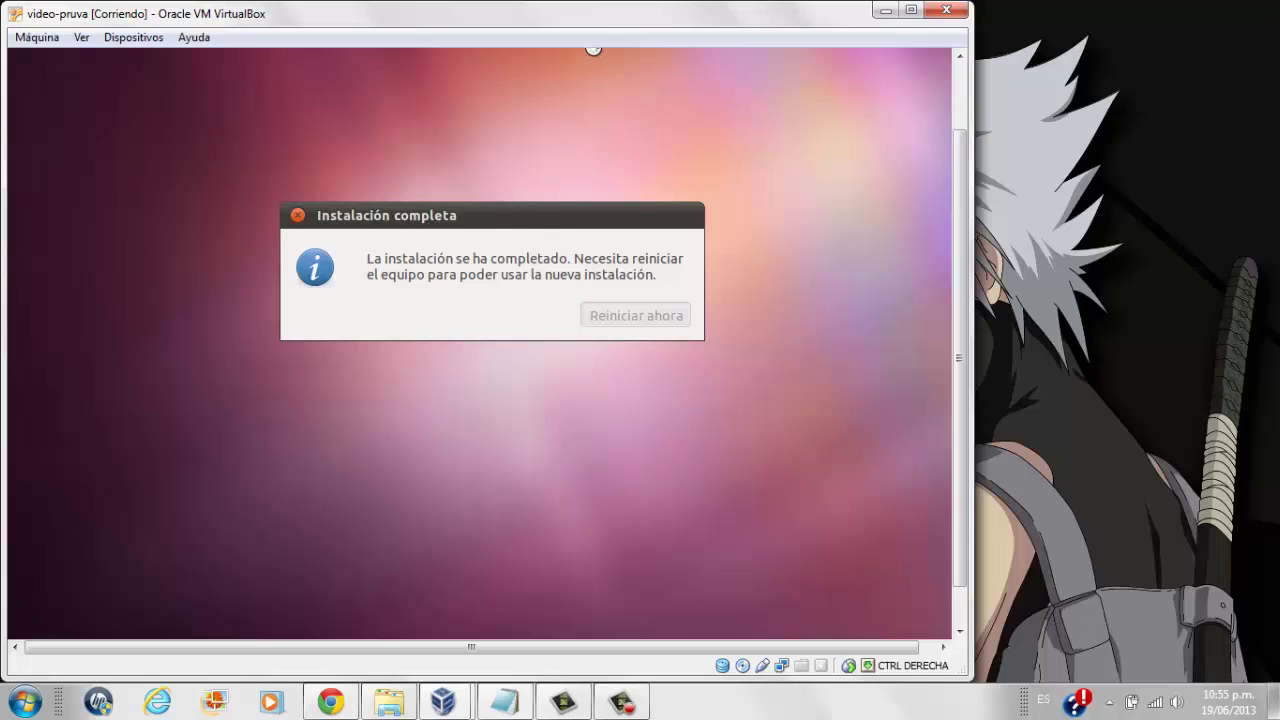
drag(593, 13, 684, 13)
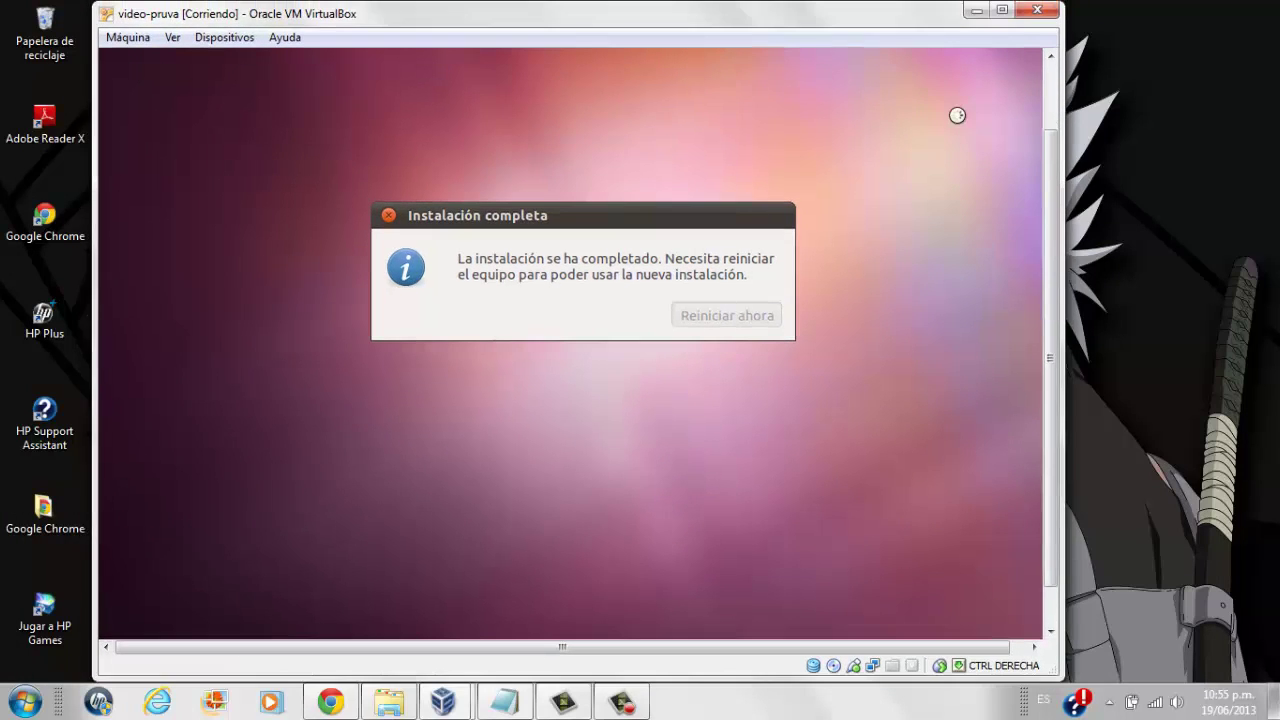